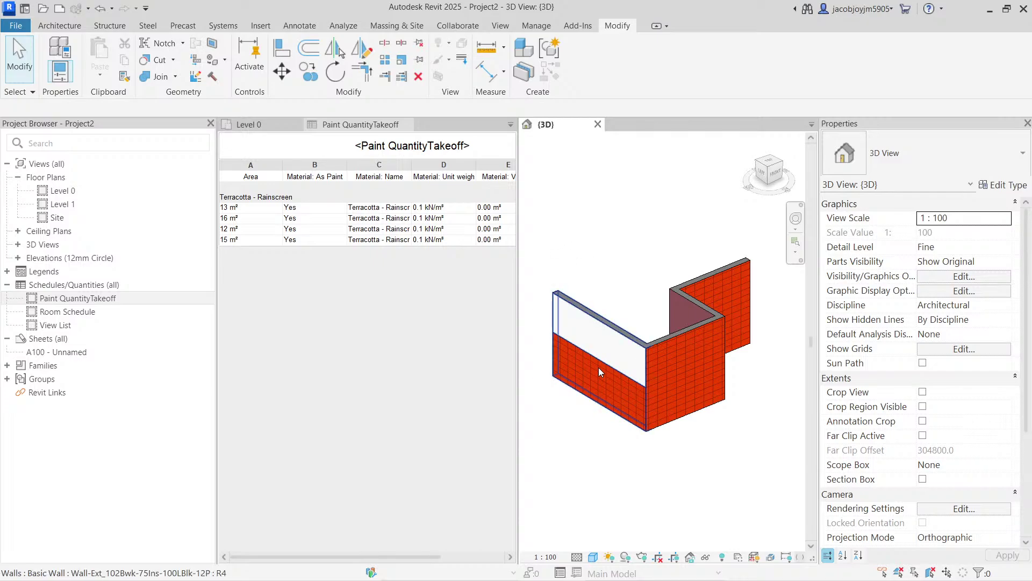
Examine the split white and terracotta wall faces in the 3D view from different distances and angles alongside the paint takeoff.
scroll(592, 372, "up", 5)
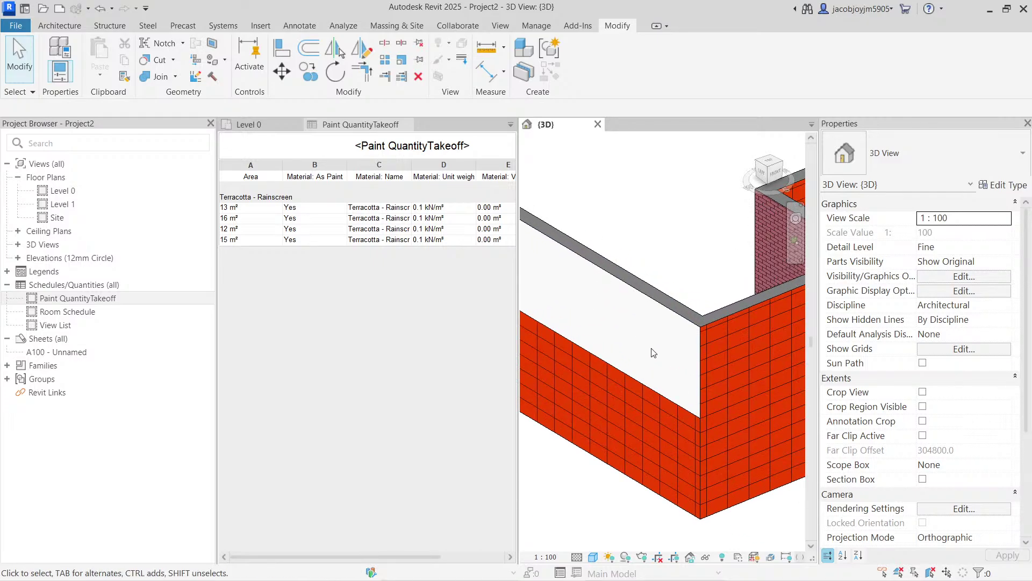
left_click(658, 357)
key("Escape")
key("s")
key("f")
left_click(681, 408)
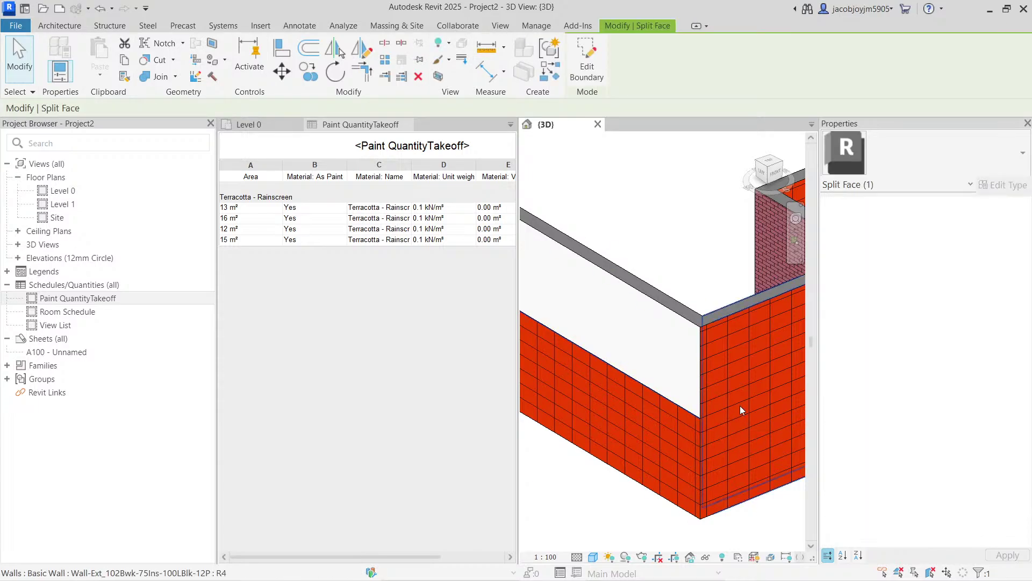
scroll(739, 405, "down", 3)
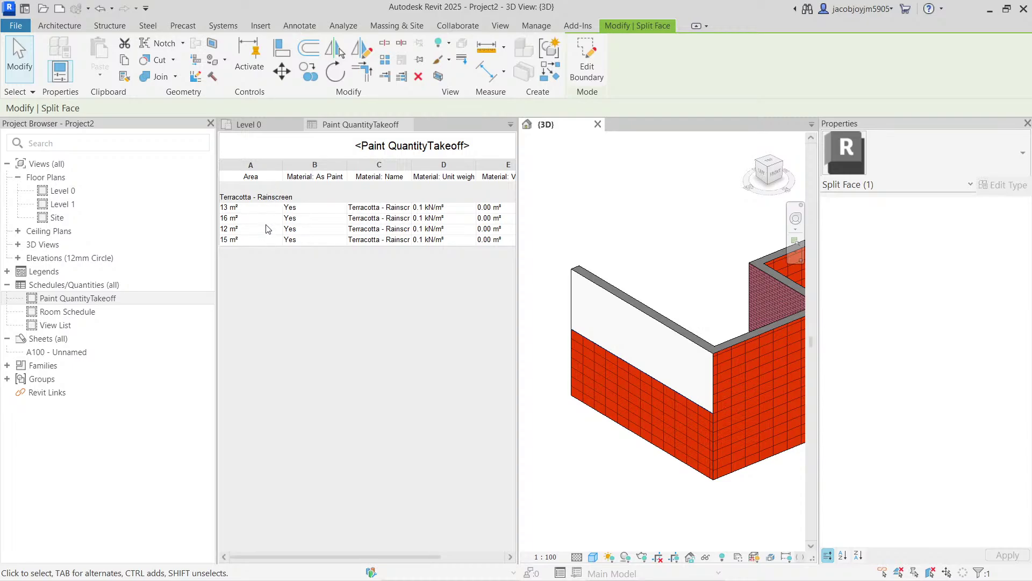
scroll(616, 325, "down", 3)
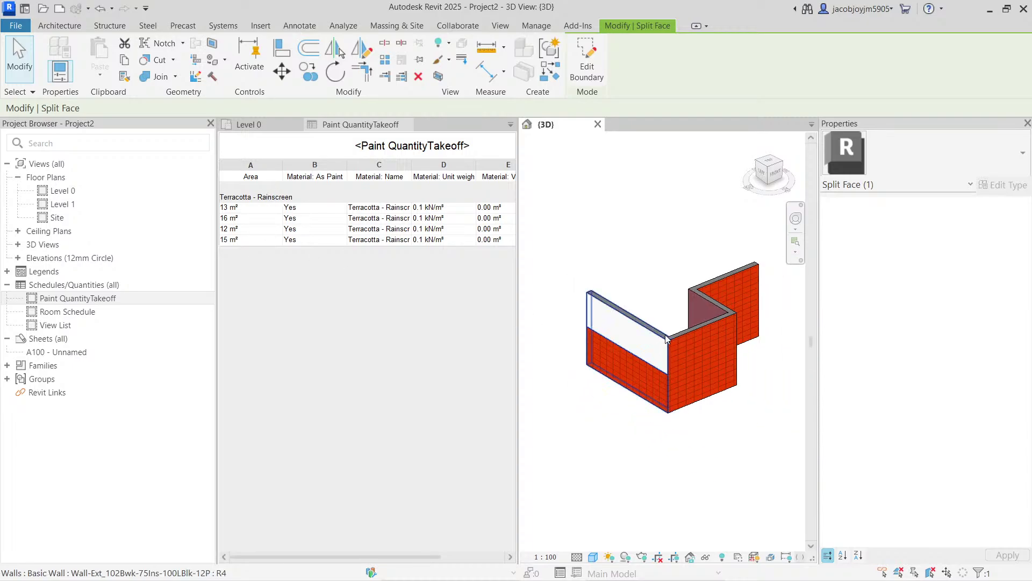
middle_click_drag(702, 367, 689, 418, "shift")
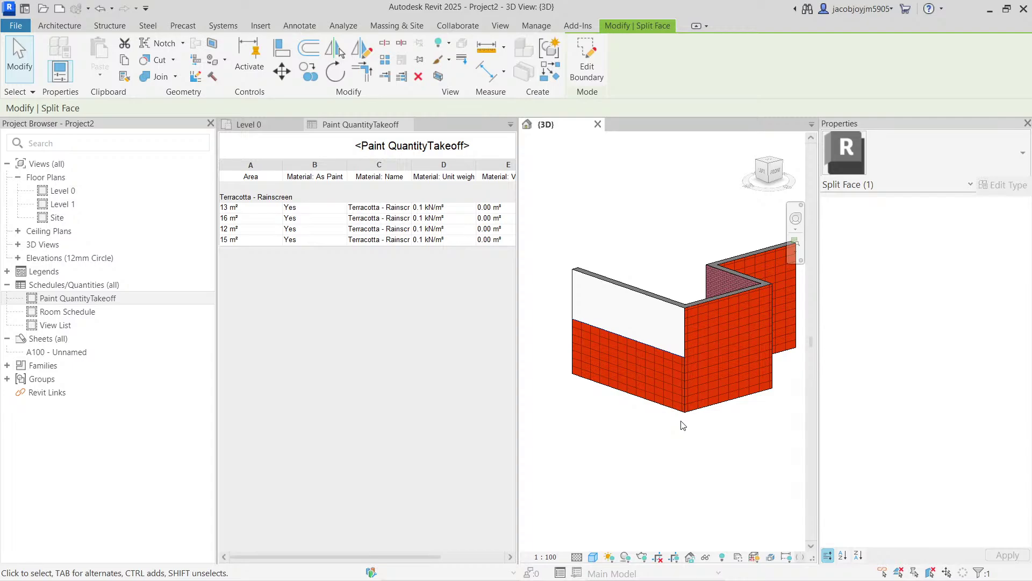
Close the current project and return to the home screen.
left_click(15, 25)
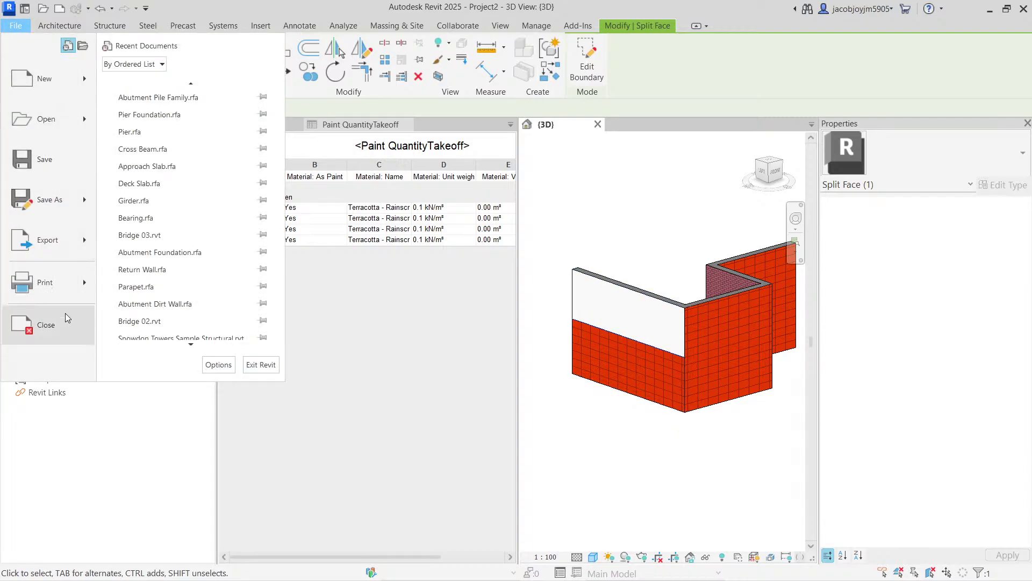
left_click(46, 324)
left_click(547, 299)
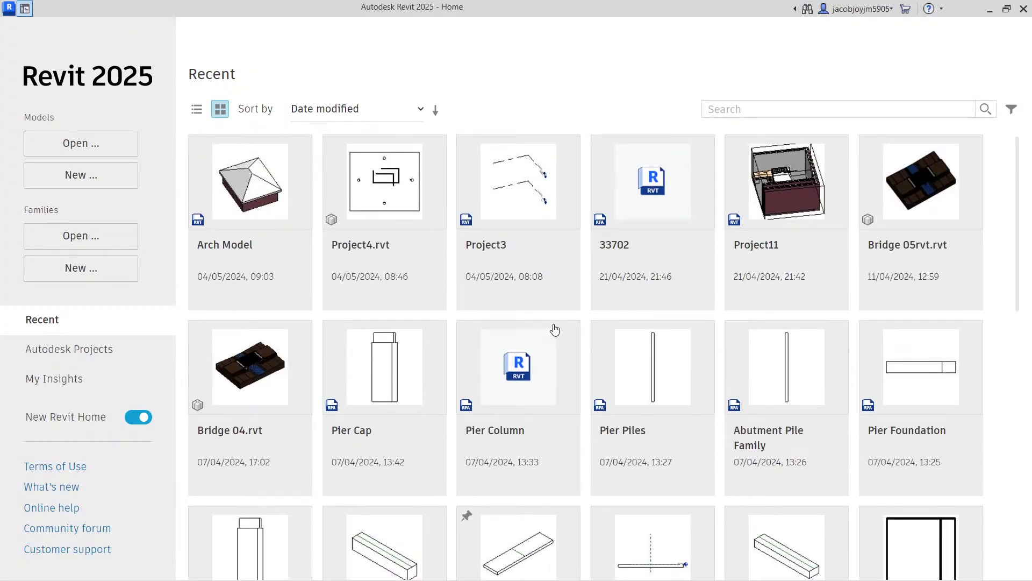
Create a new project from the Architectural Template.
left_click(116, 182)
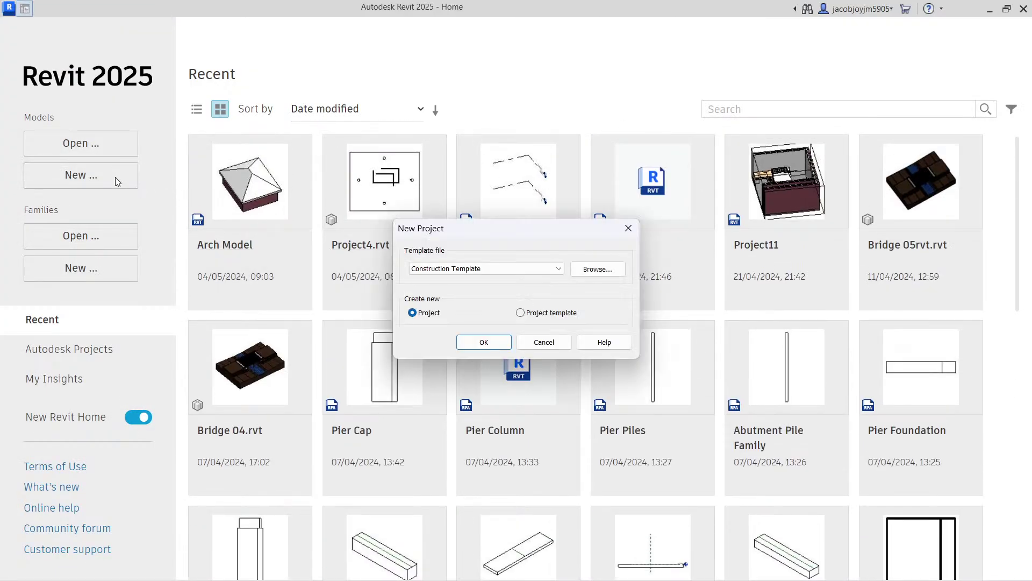
left_click(467, 269)
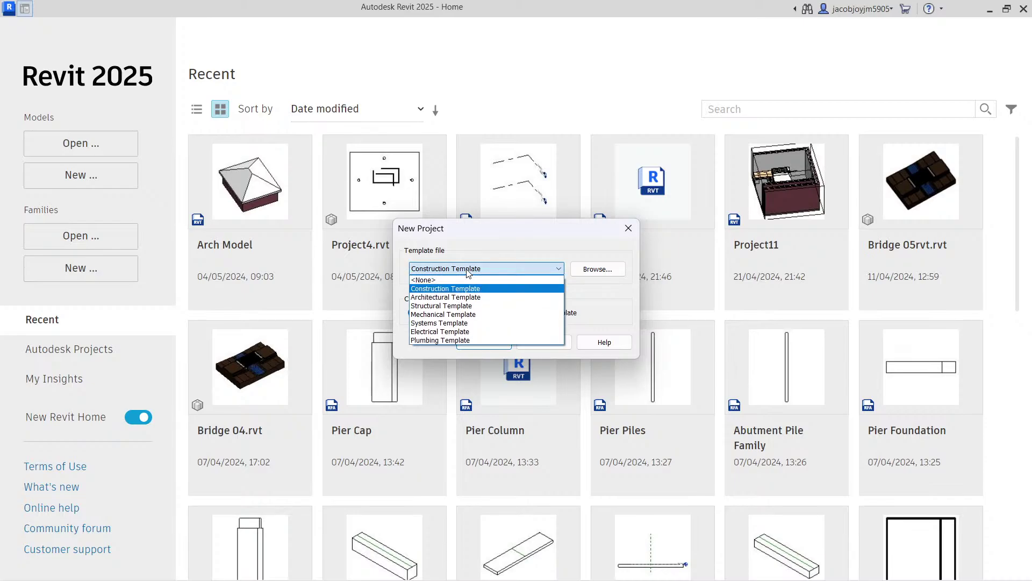
left_click(468, 269)
left_click(467, 269)
left_click(467, 296)
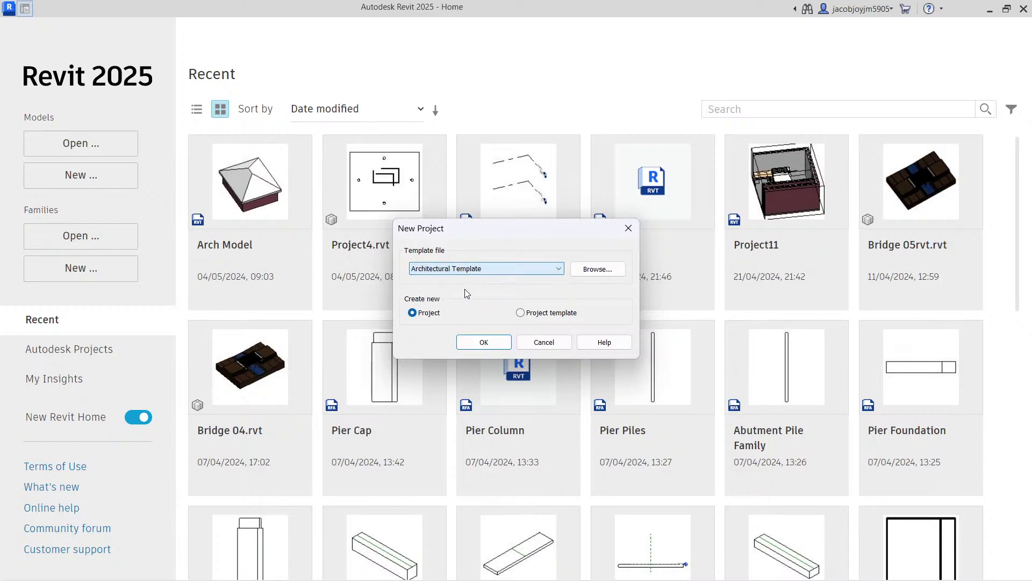
left_click(484, 342)
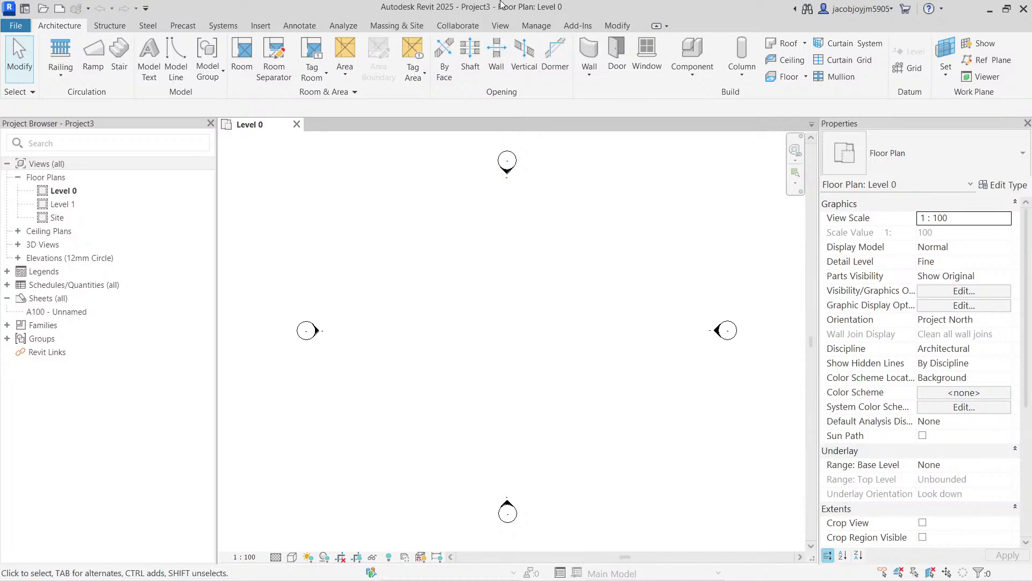
Create a multi-category material takeoff named "Paint Area Schedule" for the New Construction phase.
left_click(502, 27)
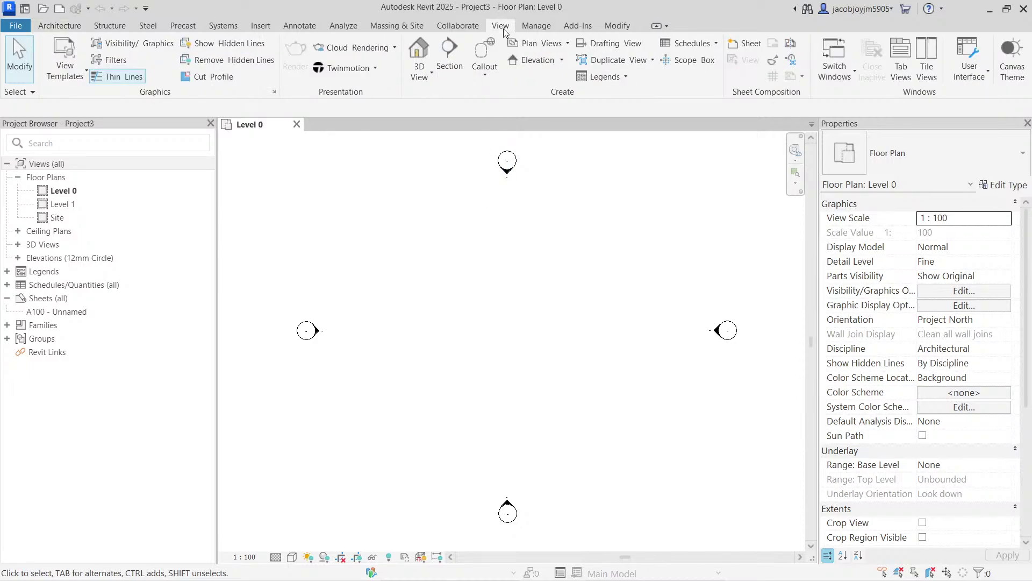
left_click(673, 42)
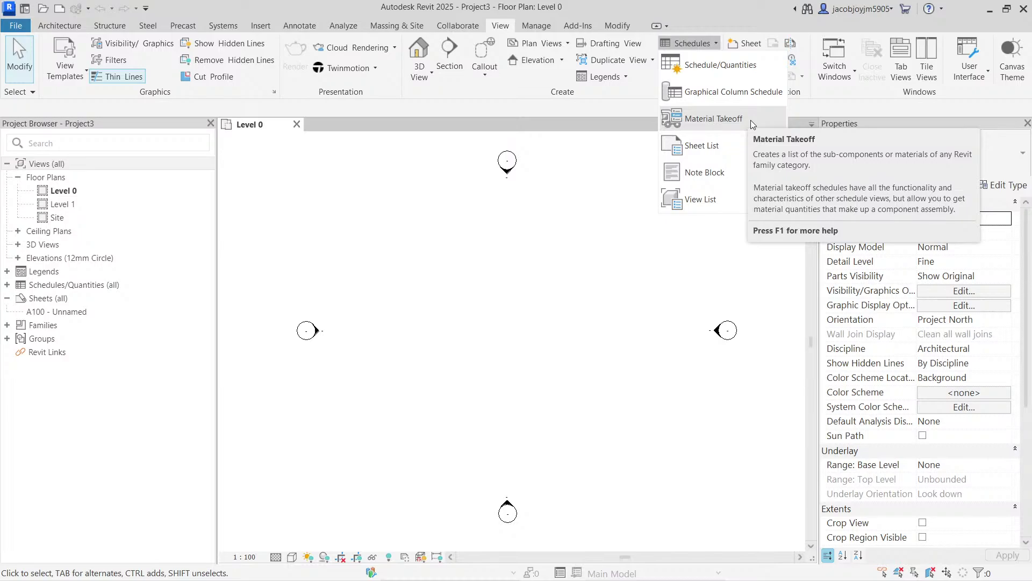
left_click(713, 118)
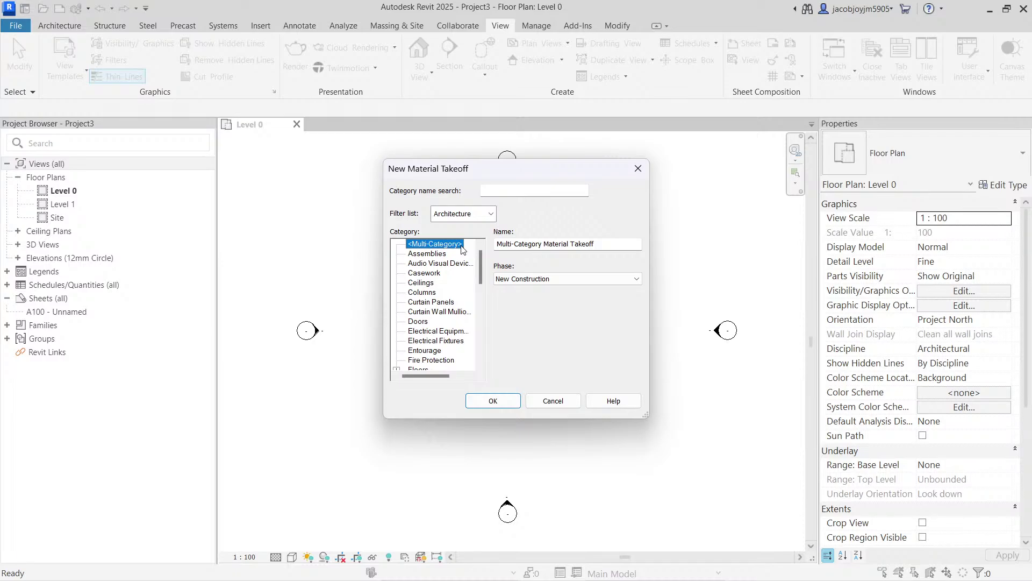
left_click_drag(637, 245, 471, 248)
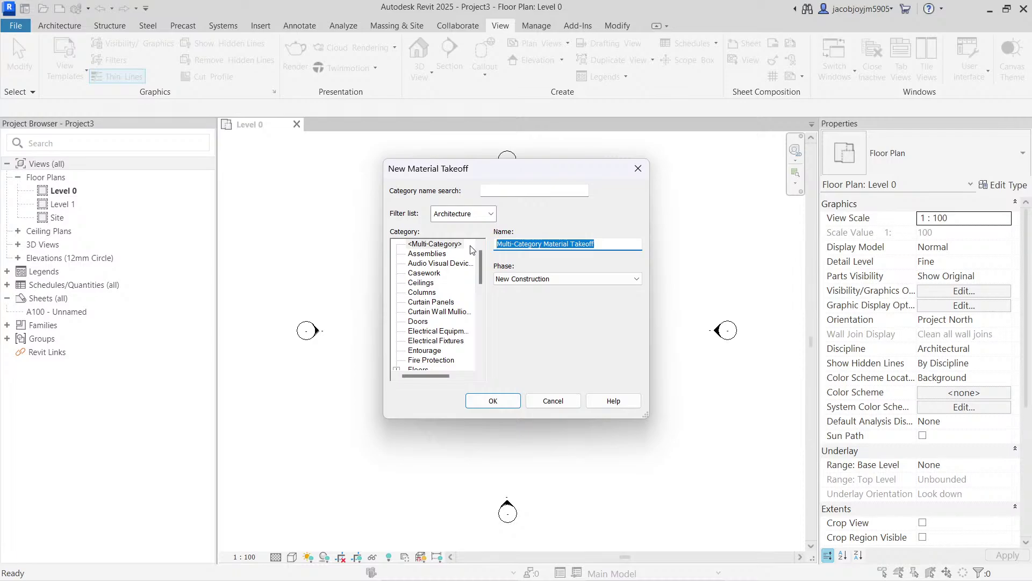
type("Paint")
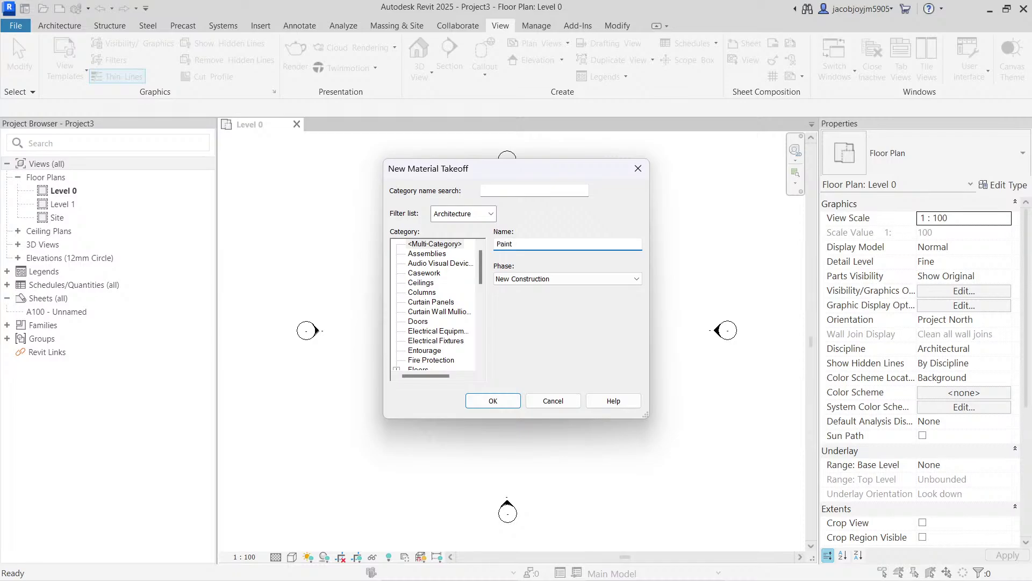
type(" Area")
type(" Calcu")
type("lation")
key("BackSpace")
key("BackSpace")
key("BackSpace")
key("BackSpace")
key("BackSpace")
key("BackSpace")
key("BackSpace")
key("BackSpace")
key("BackSpace")
key("BackSpace")
key("BackSpace")
type("Schedule")
left_click(506, 405)
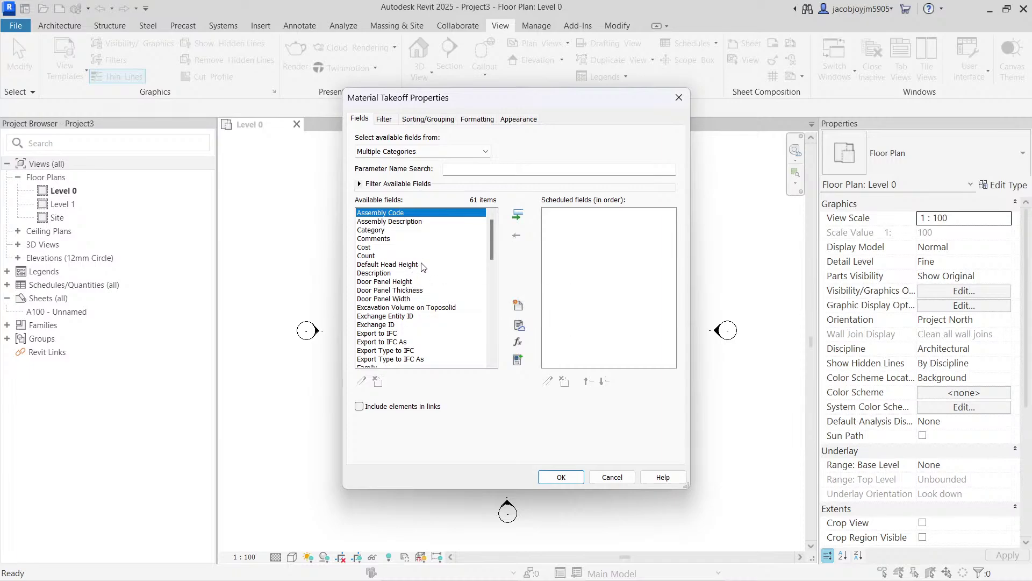
Add the Material: As Paint field to the takeoff, keeping Multiple Categories as the field source.
left_click(417, 151)
left_click(416, 150)
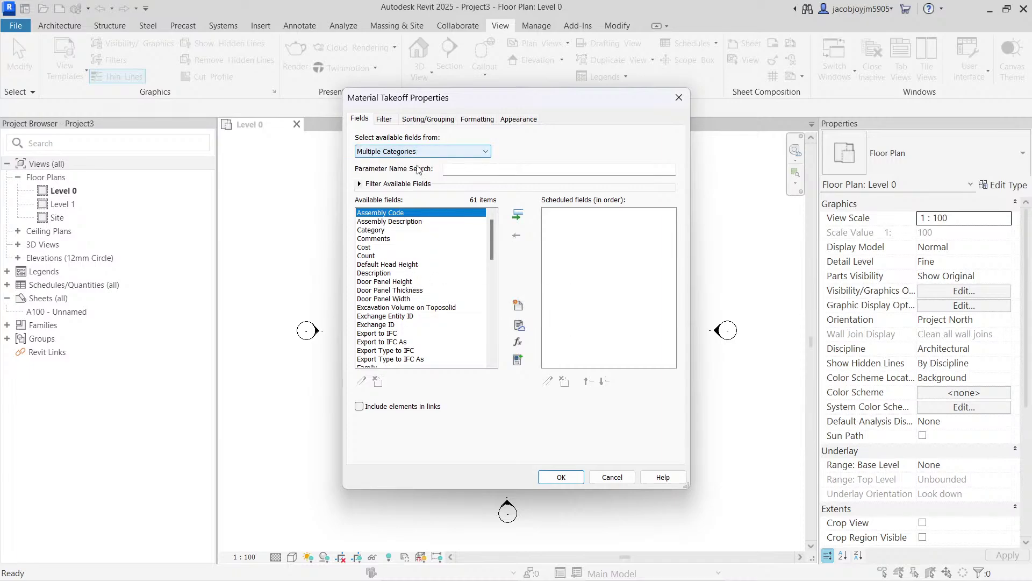
left_click_drag(494, 244, 488, 302)
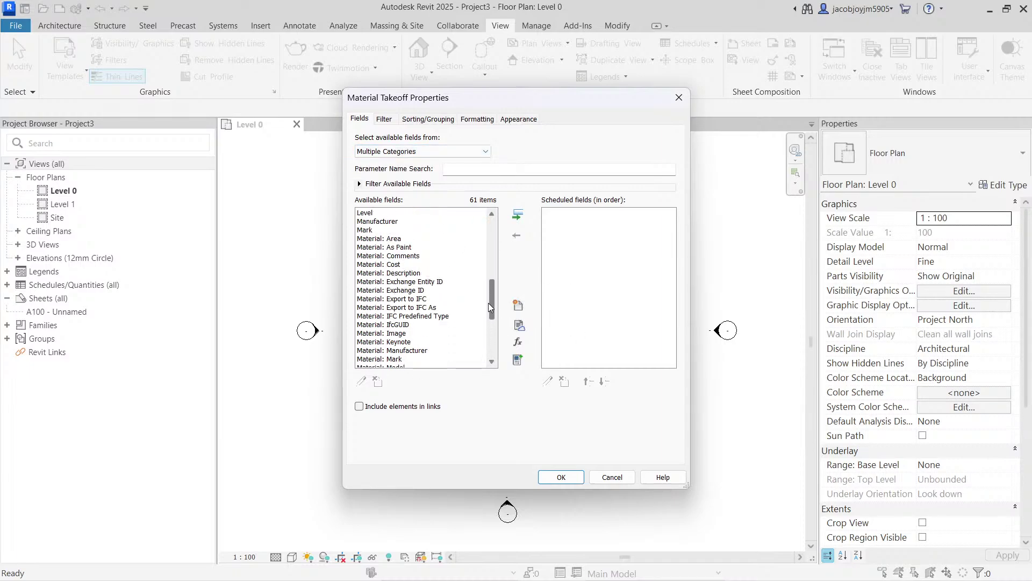
left_click(395, 239)
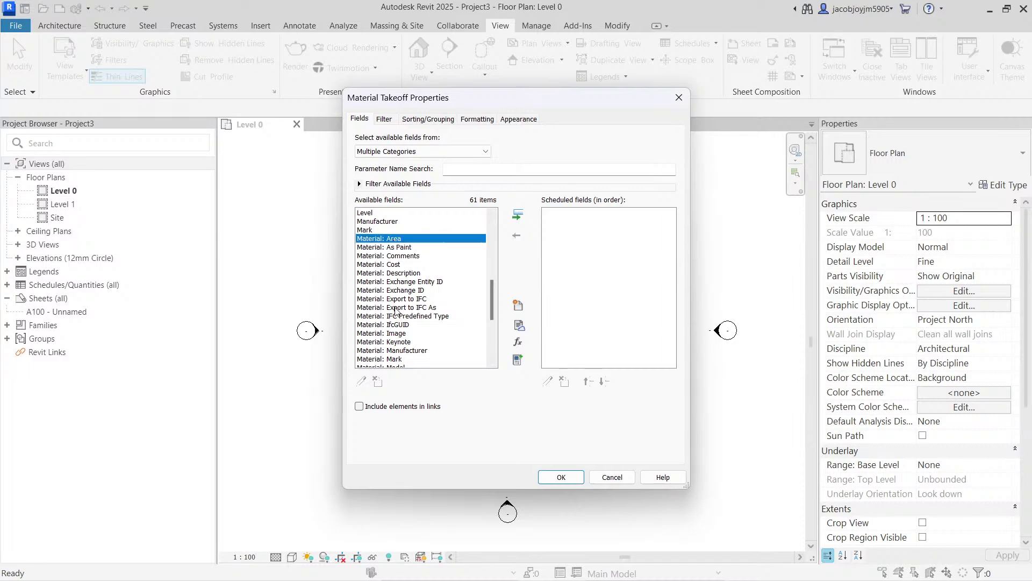
left_click(400, 248)
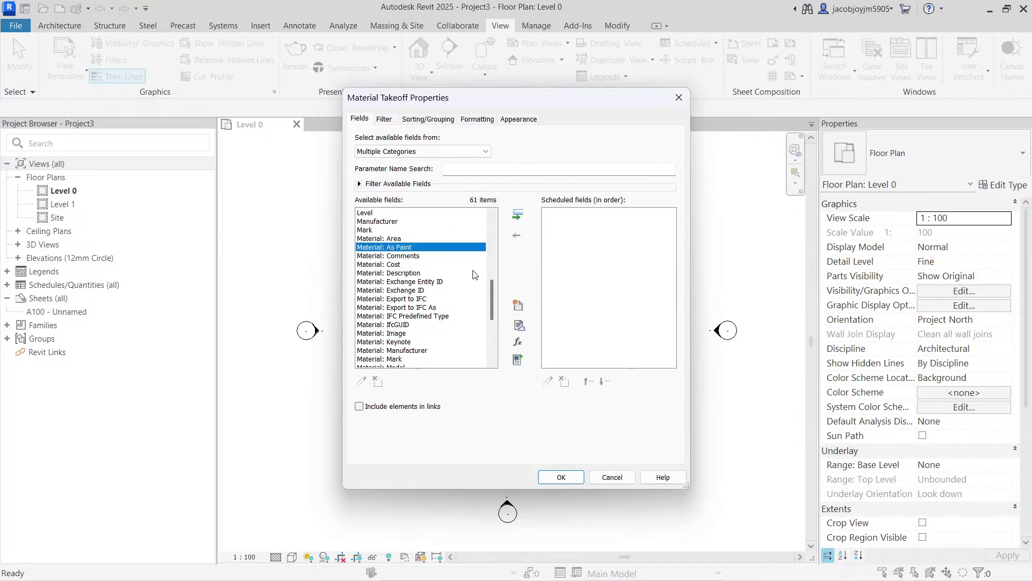
left_click(520, 216)
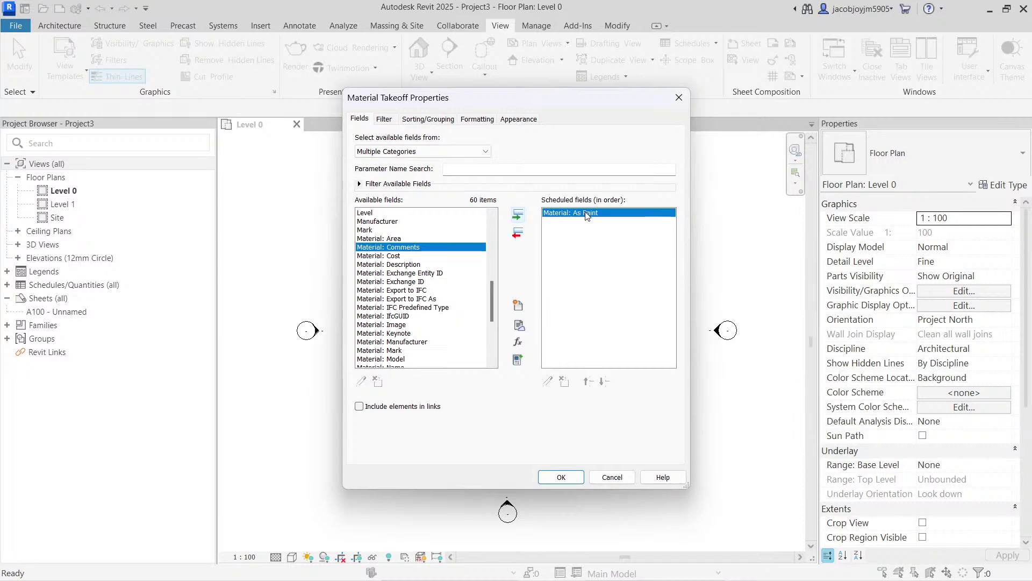
Add the Material: Name and Material: Area fields to the takeoff's scheduled fields.
scroll(433, 296, "down", 1)
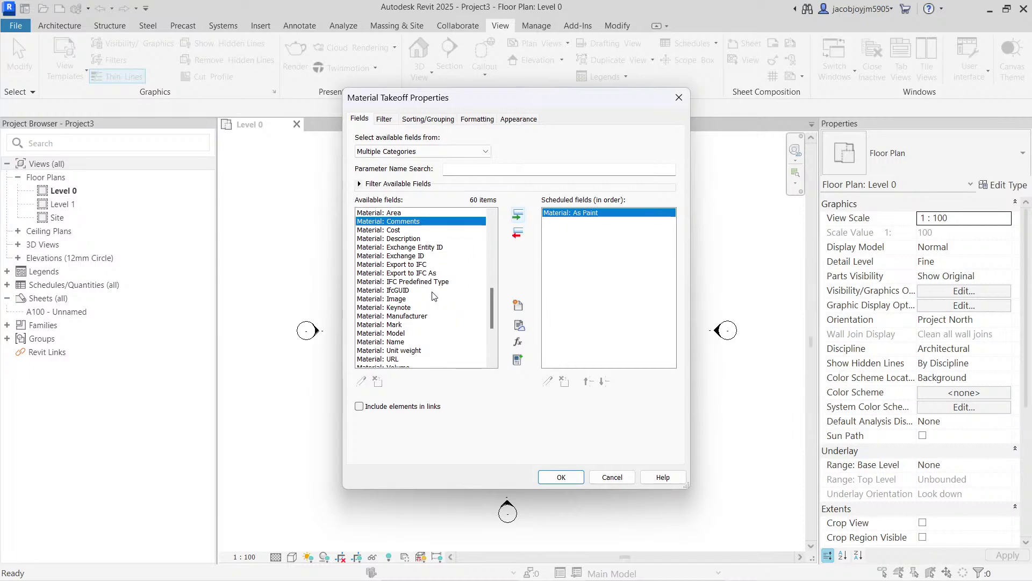
left_click(399, 342)
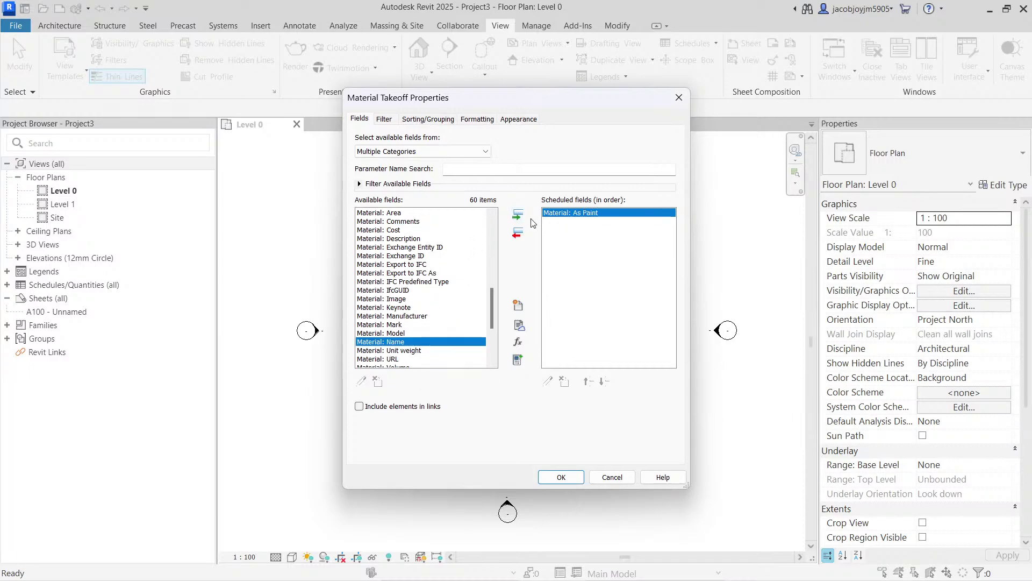
left_click(514, 216)
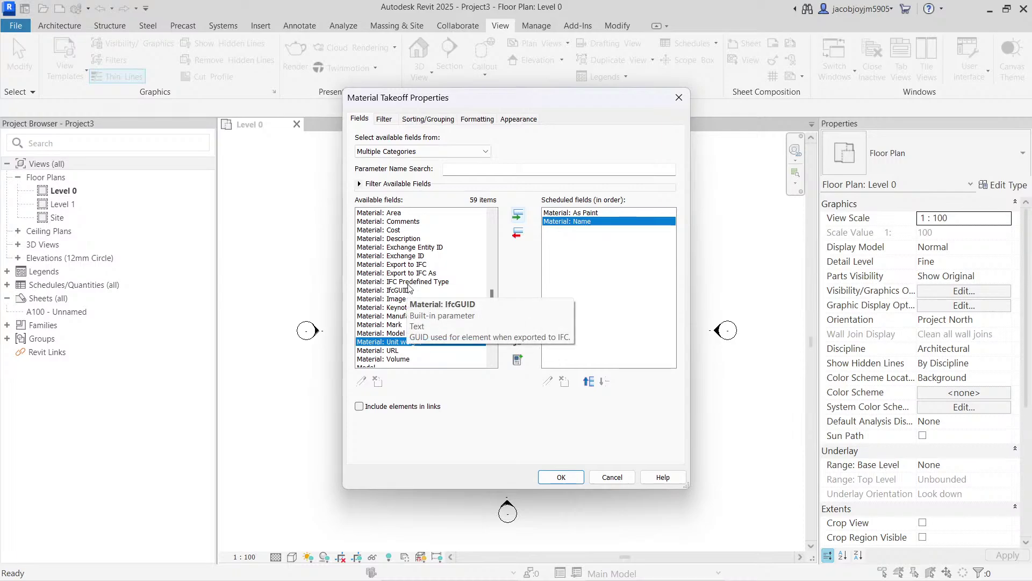
left_click(401, 213)
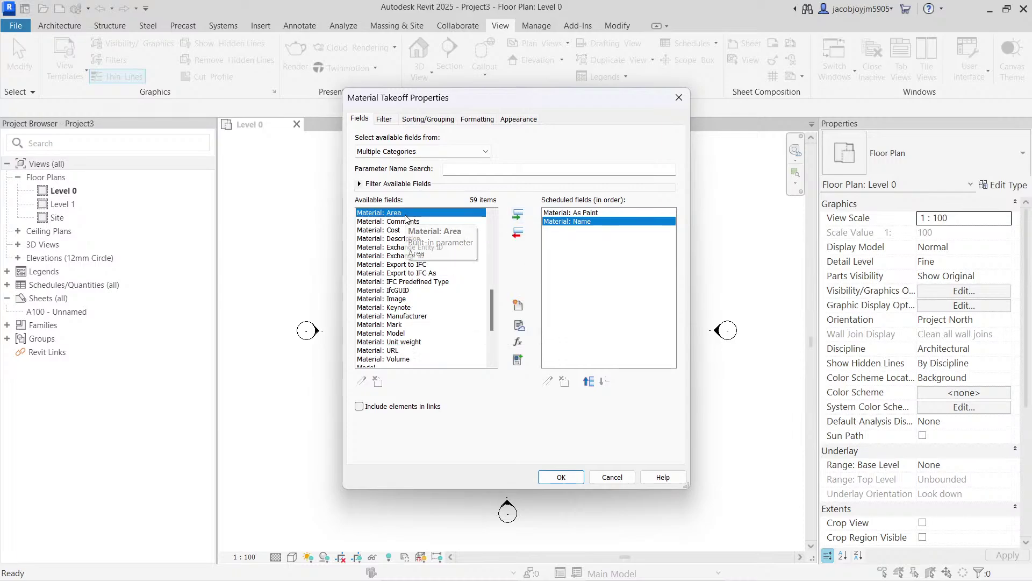
left_click(517, 218)
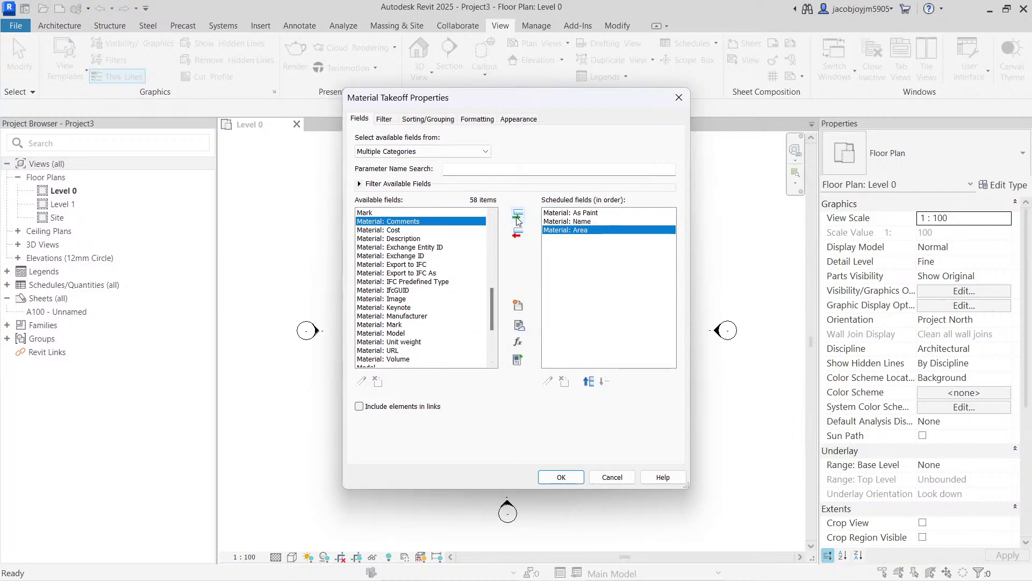
Add the Material: Unit weight and Material: Volume fields to the takeoff's scheduled fields.
left_click(424, 342)
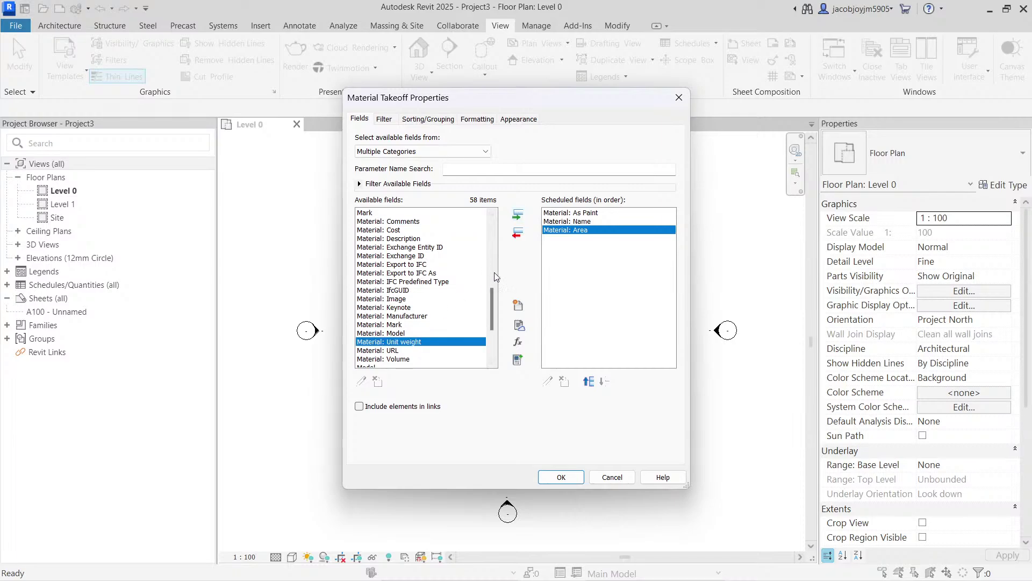
left_click(517, 215)
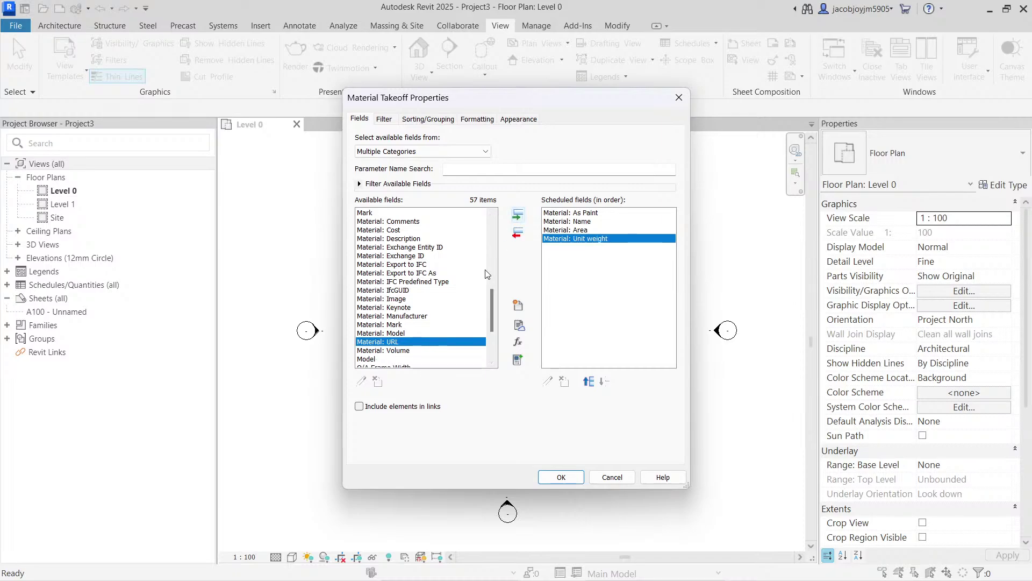
left_click(409, 350)
left_click(517, 217)
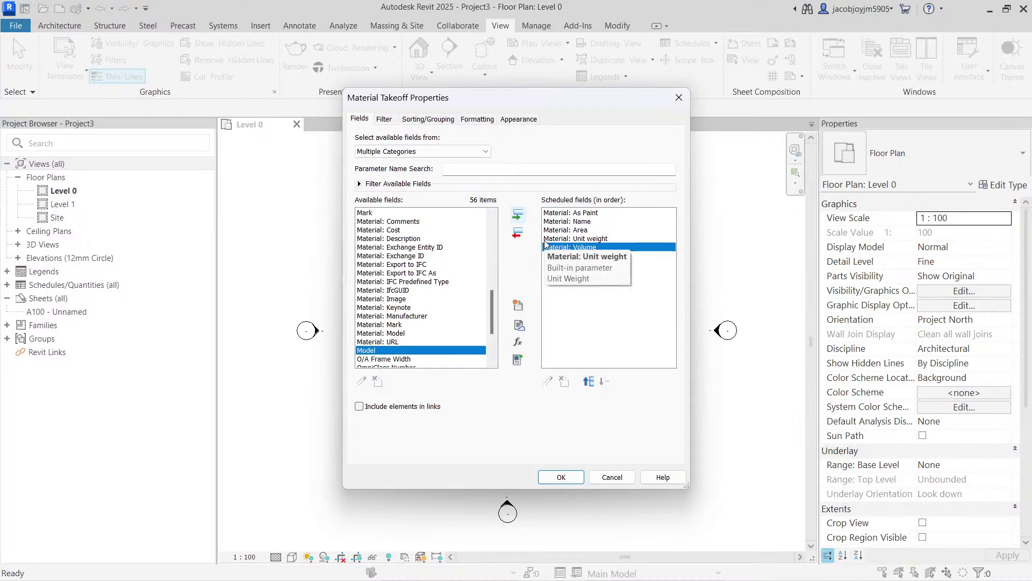
Remove Material: Volume from the takeoff's scheduled fields.
left_click(574, 230)
left_click(586, 238)
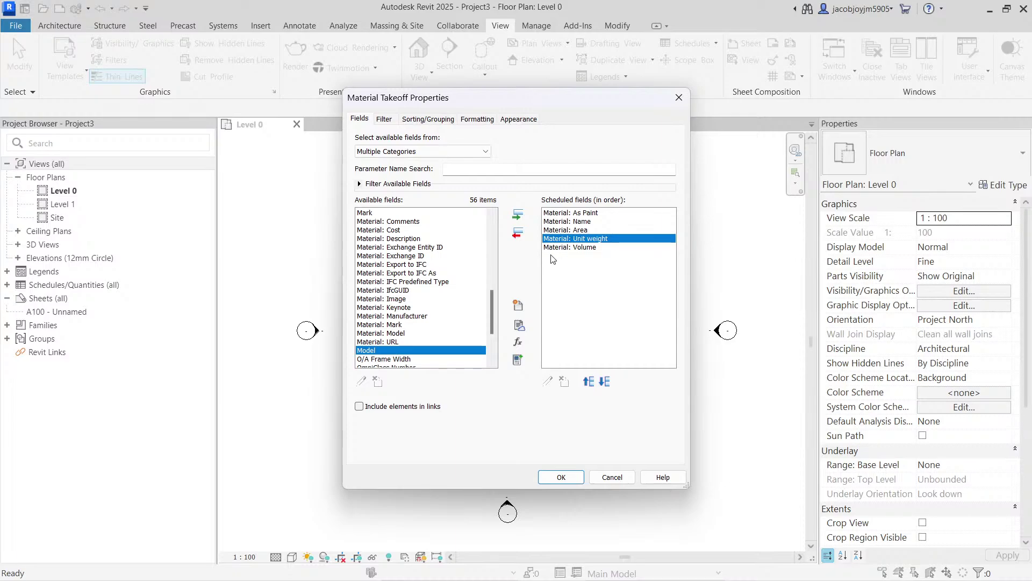
left_click(574, 247)
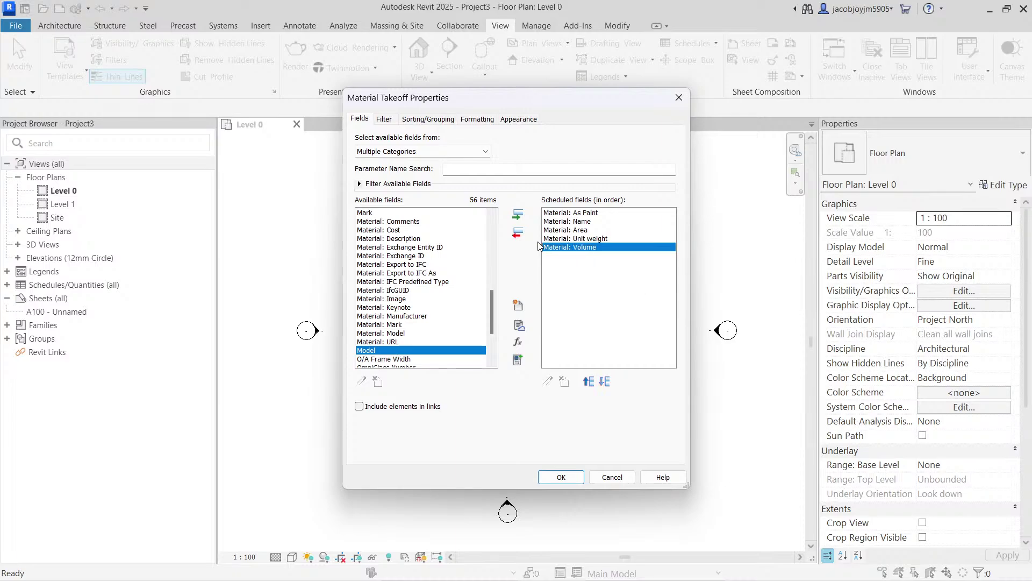
left_click(518, 234)
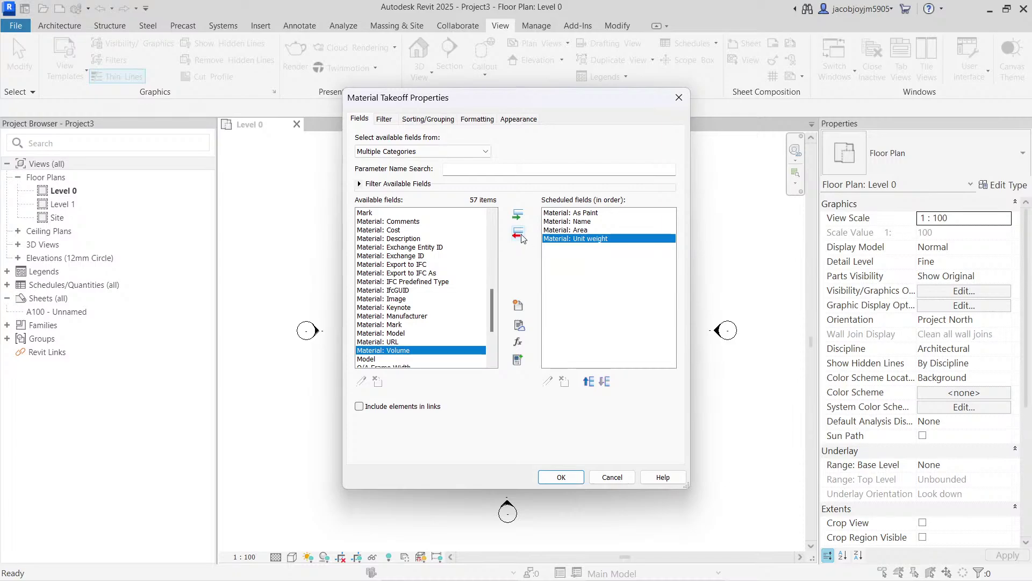
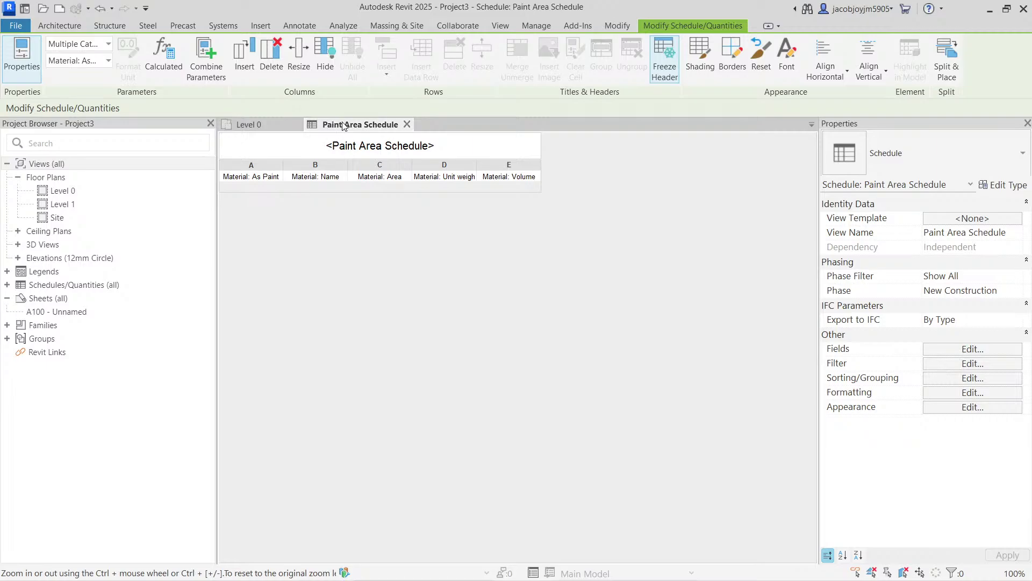
Tile the Level 0 floor plan and the Paint Area Schedule side by side and fit both views to their windows.
left_click(271, 125)
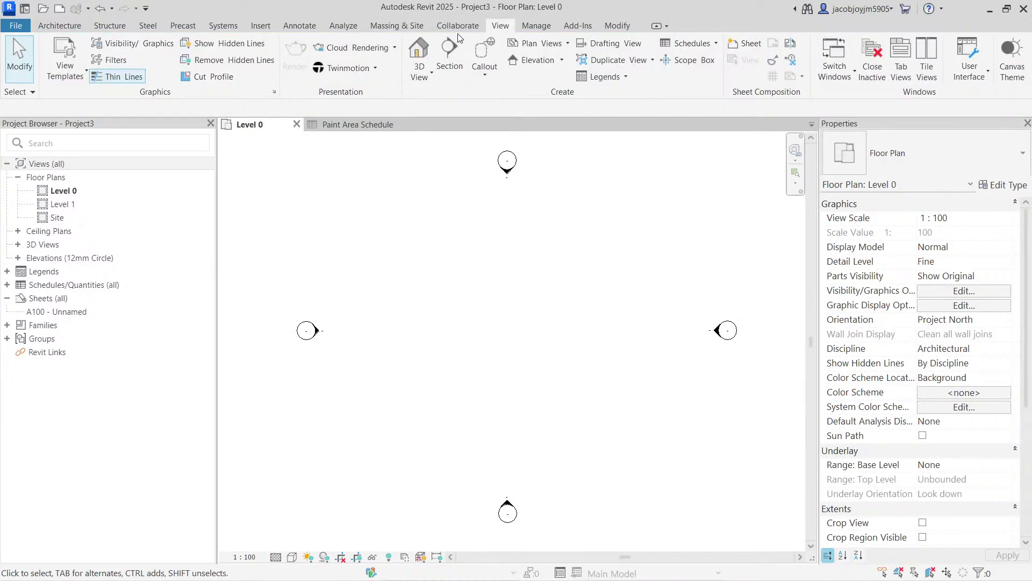
left_click(927, 62)
key("z")
key("a")
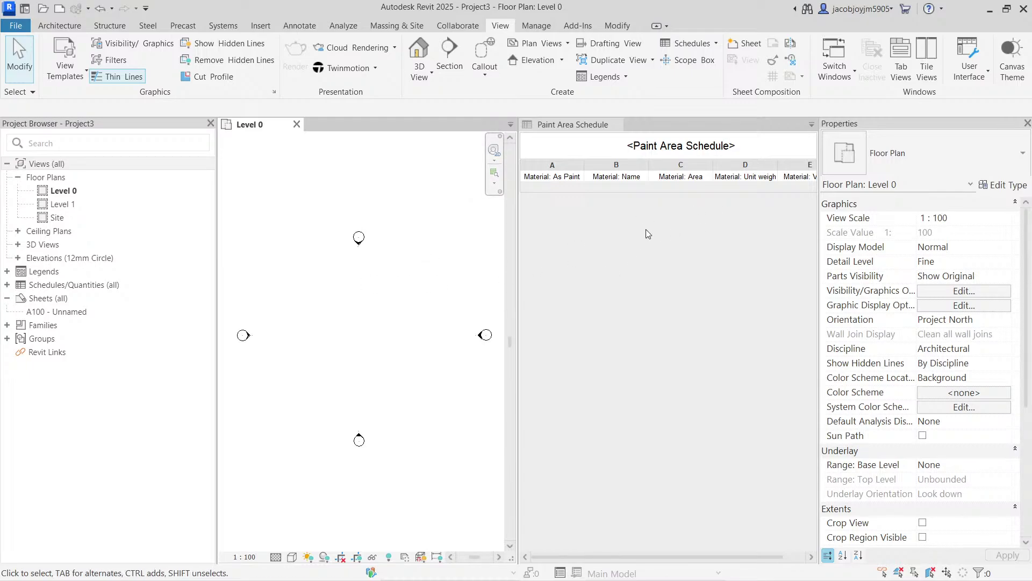
Draw a stepped chain of four Wall-Ext_102Bwk-75Ins-100LBlk-12P walls on Level 0, the last one about 7000 mm long.
left_click(71, 30)
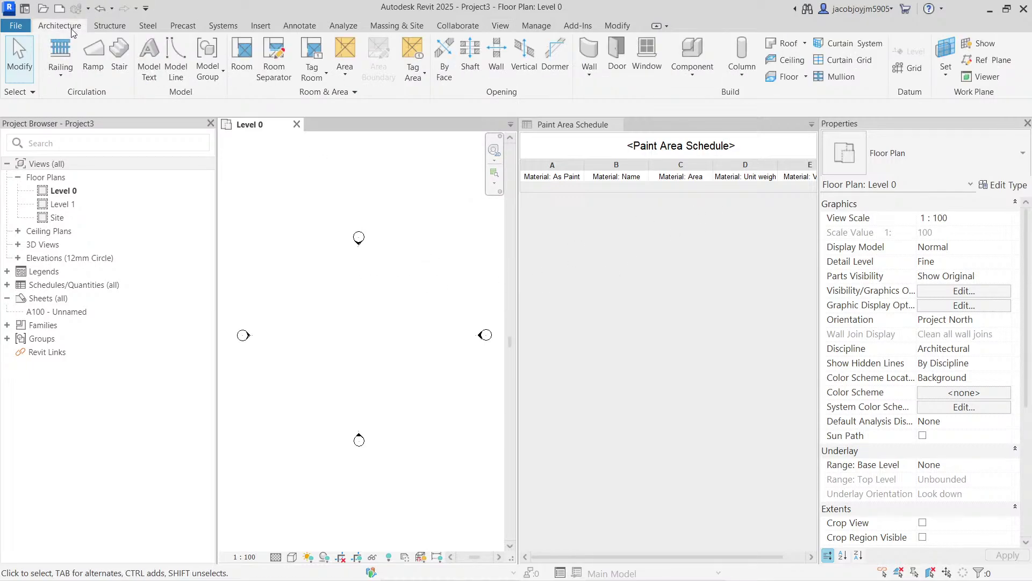
left_click(589, 56)
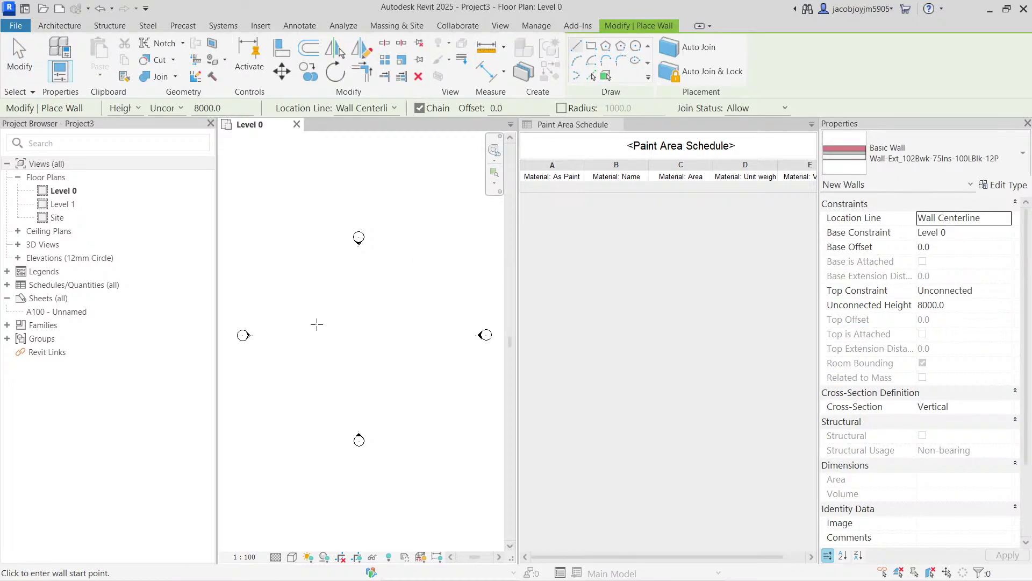
left_click(317, 295)
left_click(317, 332)
left_click(362, 332)
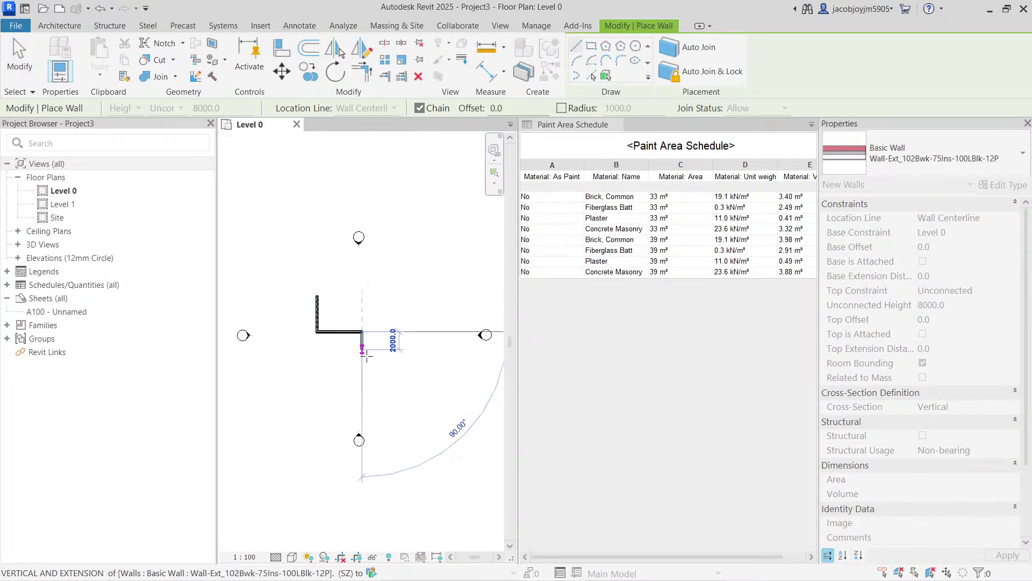
left_click(362, 358)
left_click(425, 353)
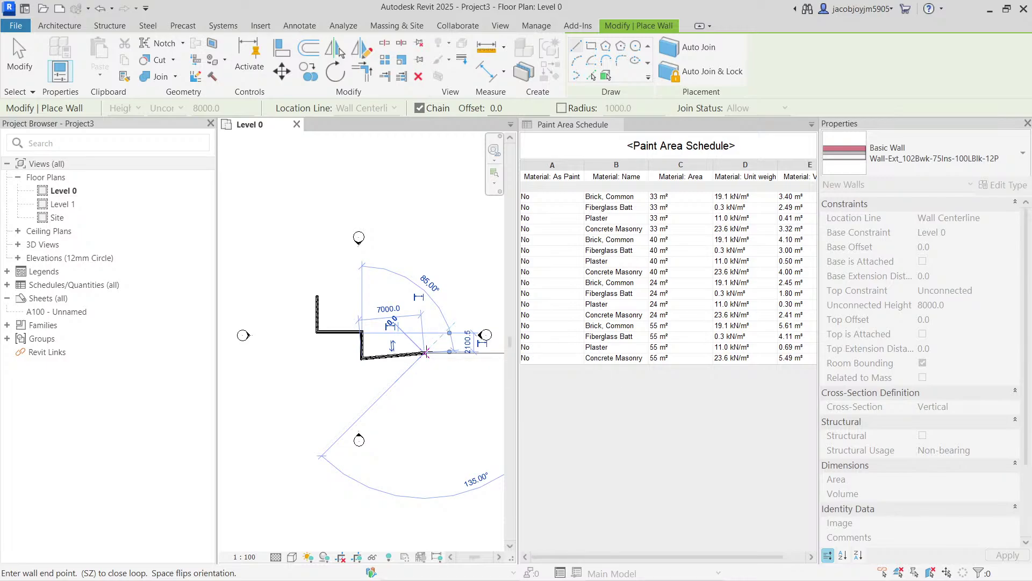
key("Escape")
key("Escape")
Straighten the last, slightly sloping wall by moving its free end so that it runs horizontally.
scroll(426, 352, "up", 2)
left_click(397, 354)
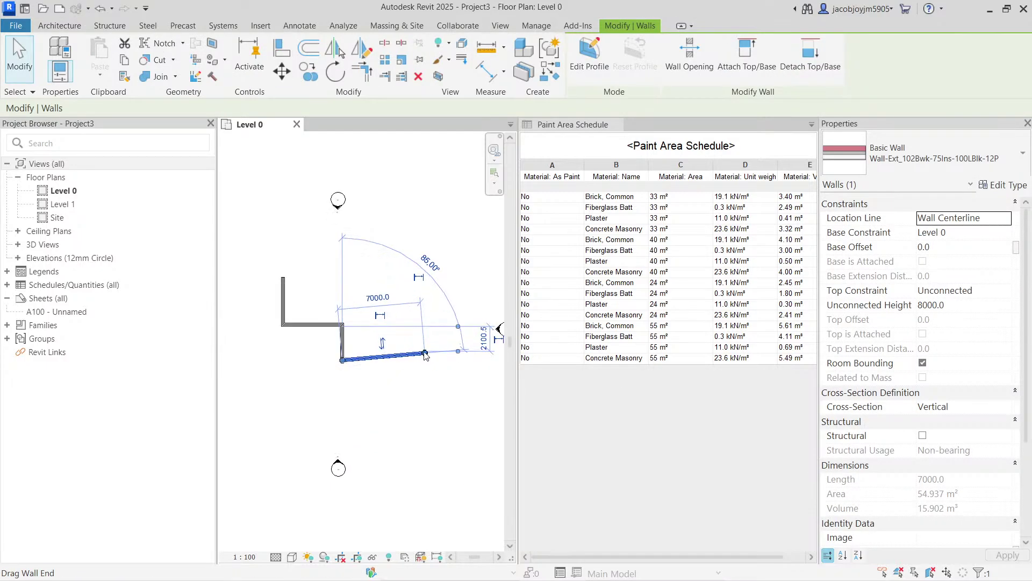
left_click_drag(425, 357, 424, 360)
left_click(417, 275)
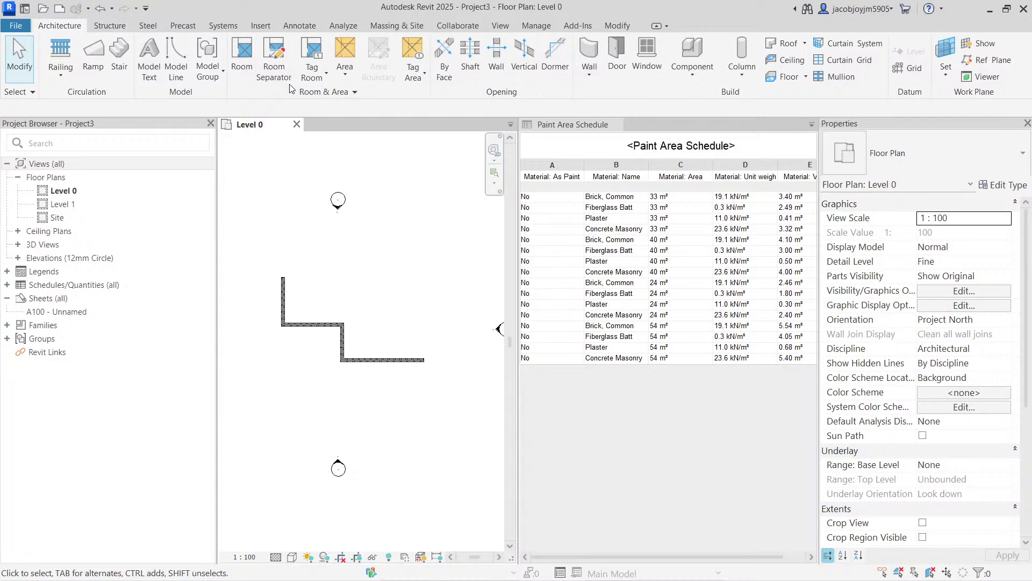
Move the Build tool group to the front of the Architecture ribbon.
left_click_drag(748, 96, 376, 94)
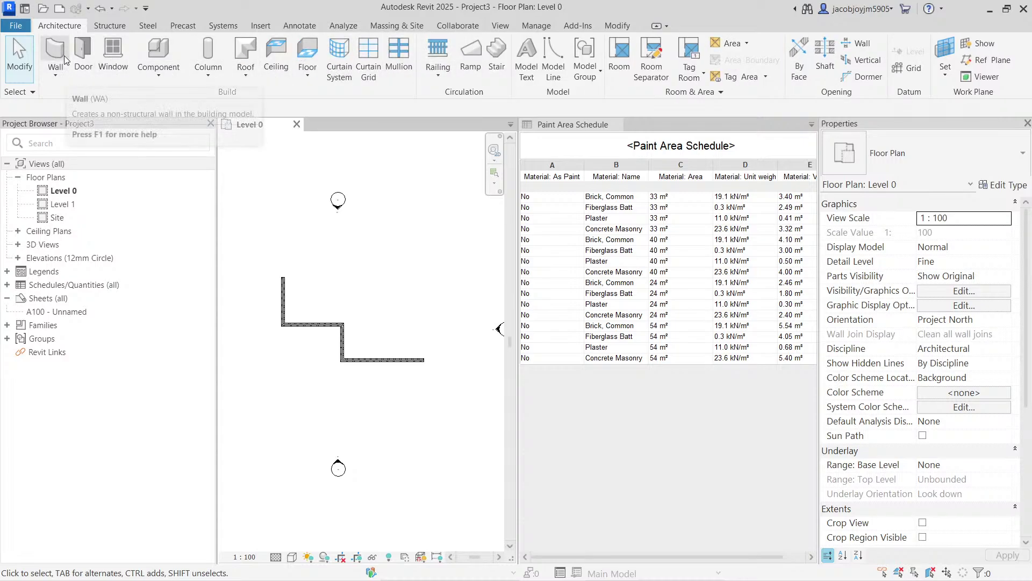
Pick the inner faces of all four walls as boundary lines for an architectural floor on Level 0.
left_click(307, 74)
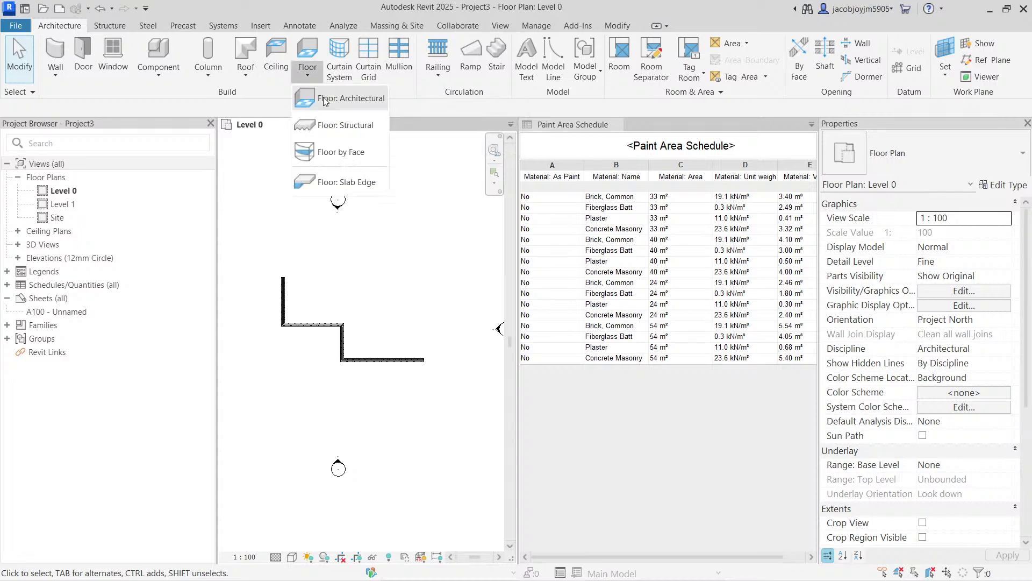
left_click(344, 100)
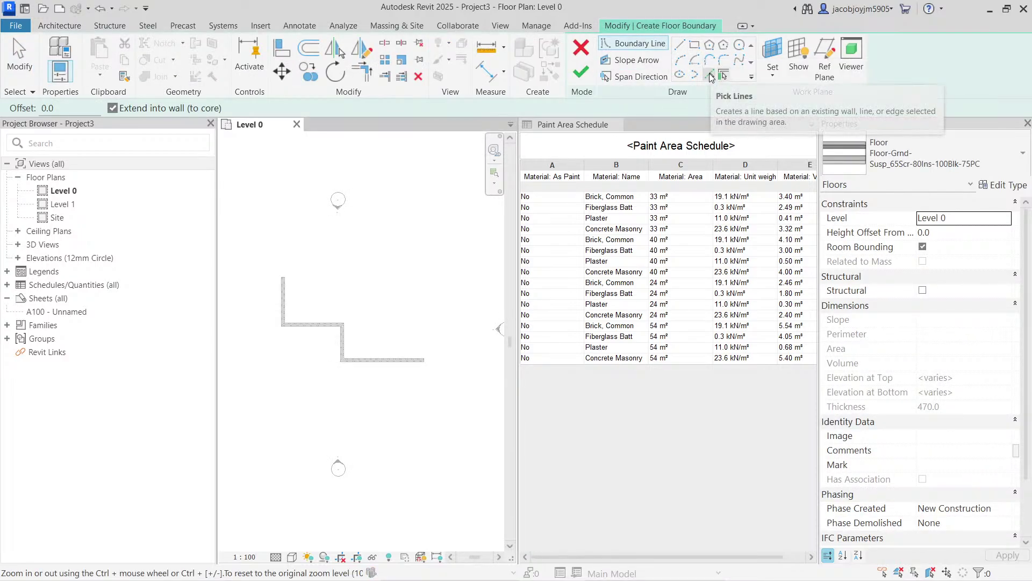
left_click(710, 76)
scroll(384, 361, "up", 1)
left_click(384, 360)
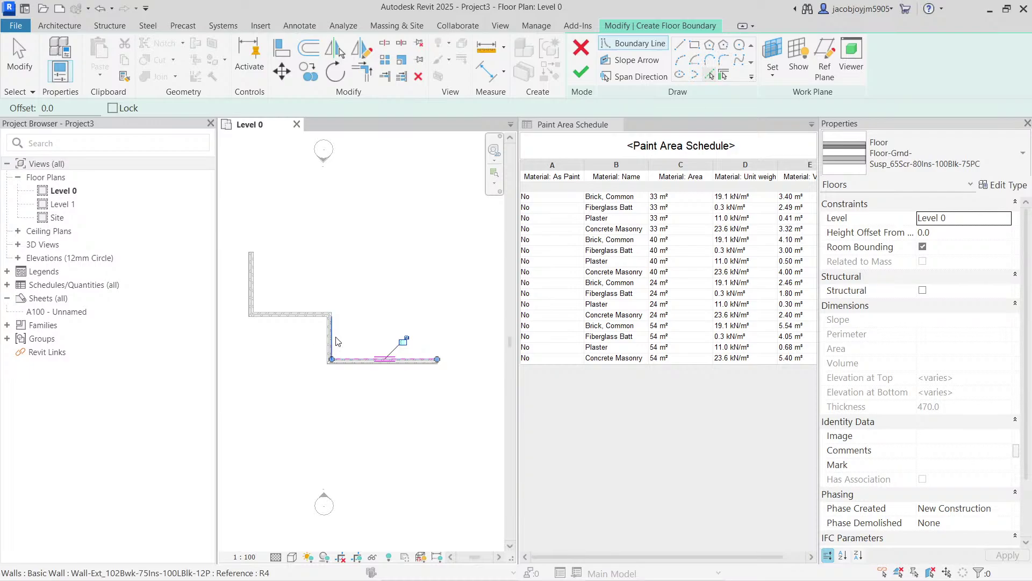
left_click(331, 337)
left_click(303, 312)
left_click(257, 274)
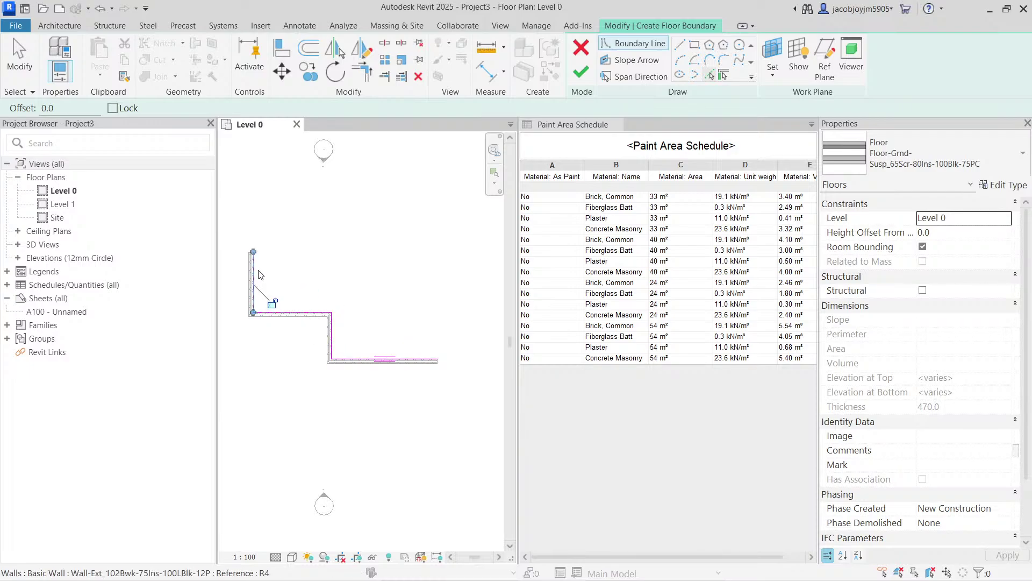
Close the floor boundary with a line about 11755 mm long and a perpendicular line to the last wall's end, and finish the floor.
left_click(682, 50)
scroll(327, 215, "down", 1)
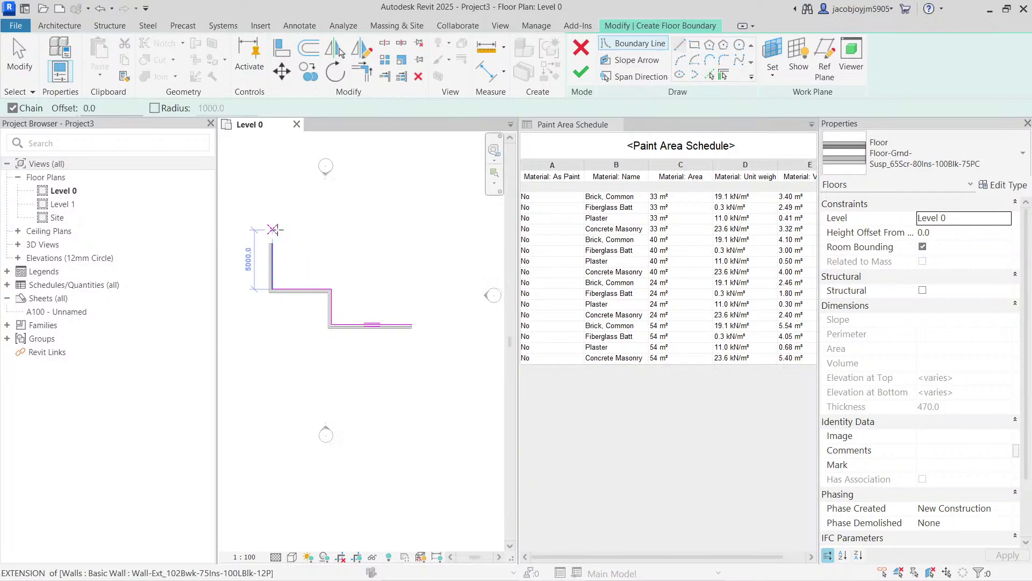
left_click(271, 243)
left_click(411, 243)
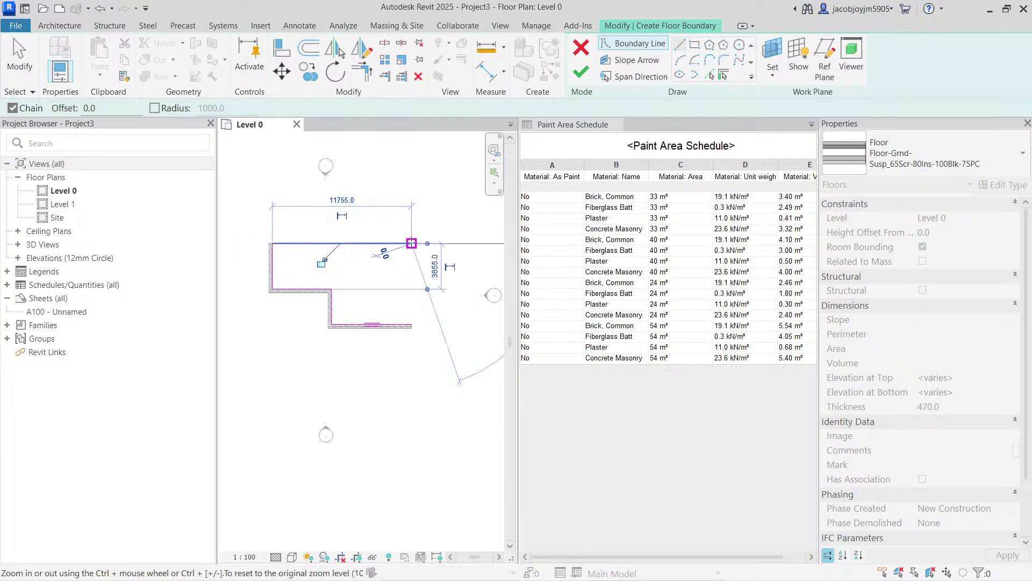
left_click(412, 324)
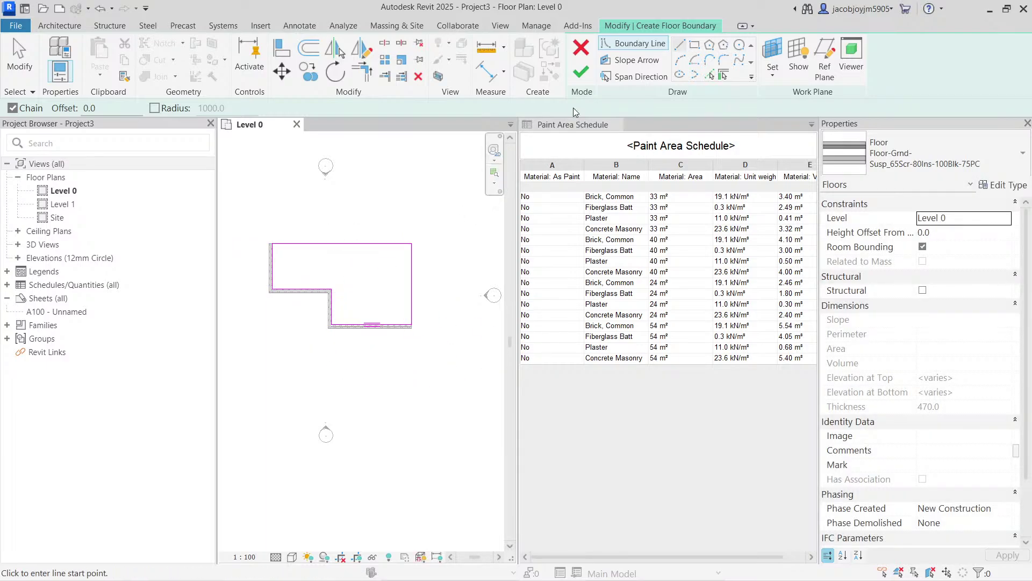
left_click(582, 72)
left_click(414, 219)
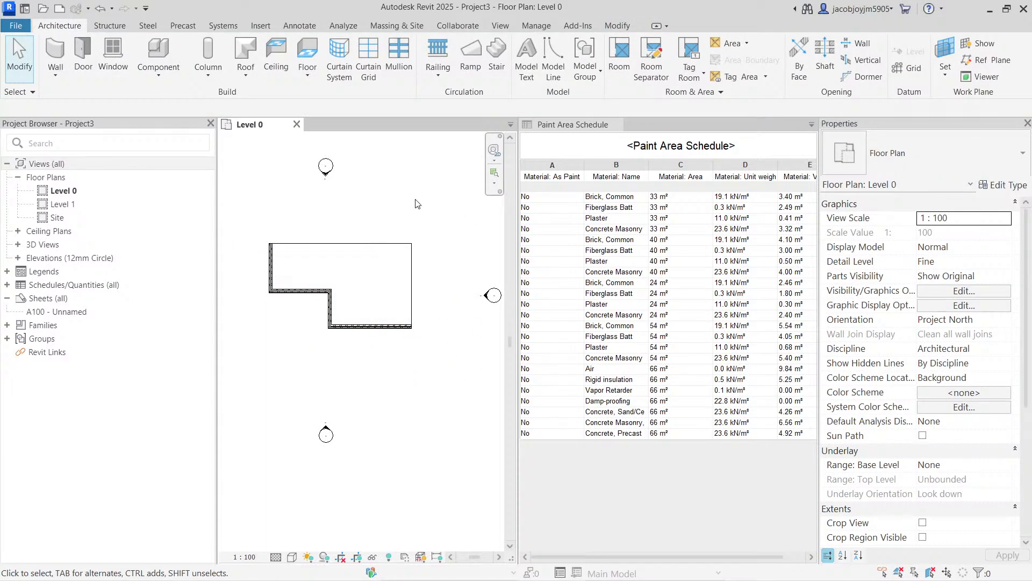
Open the default 3D view of the walls and floor beside the schedule.
left_click(491, 27)
left_click(418, 44)
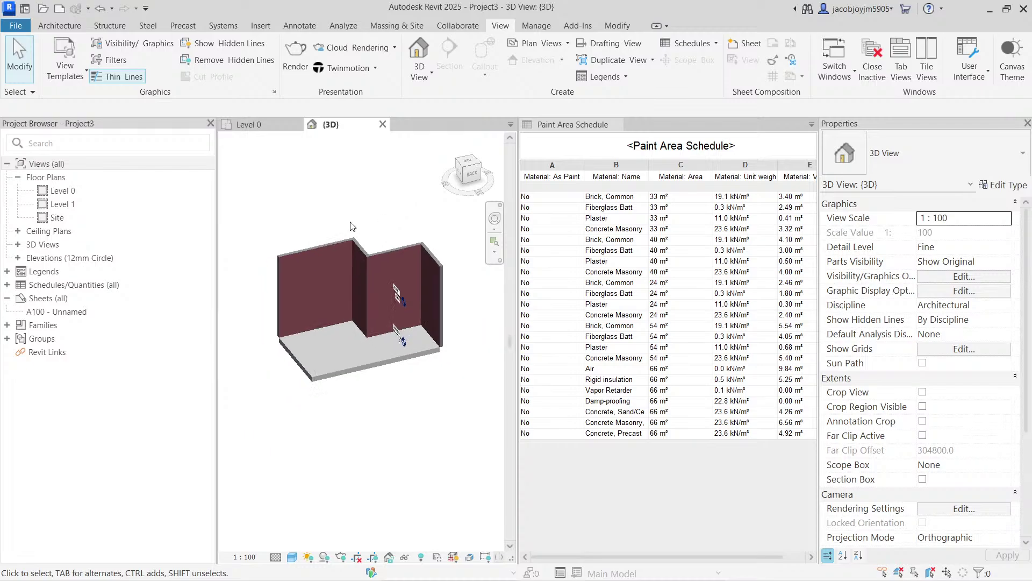
middle_click_drag(409, 245, 415, 244, "shift")
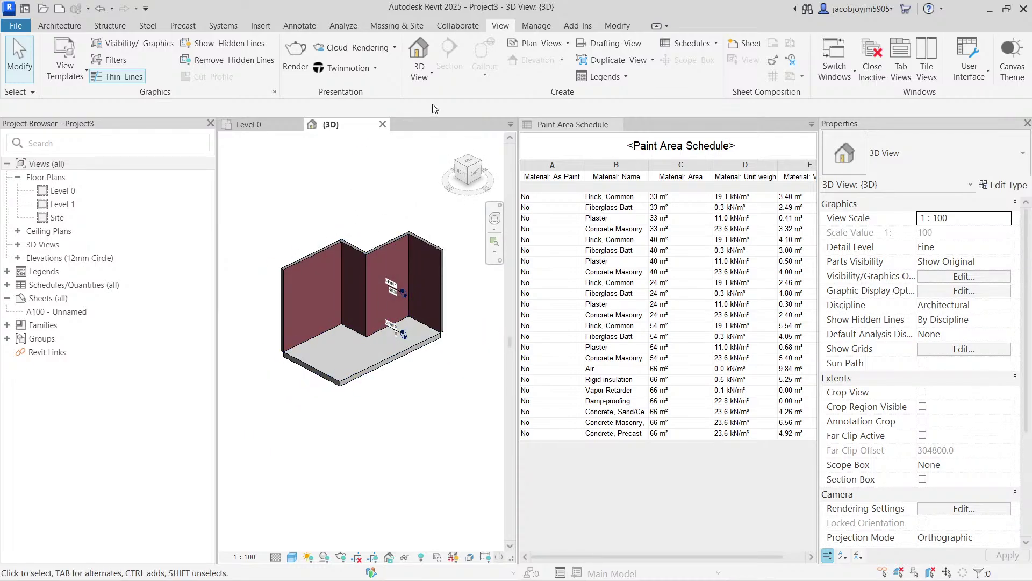
left_click(611, 31)
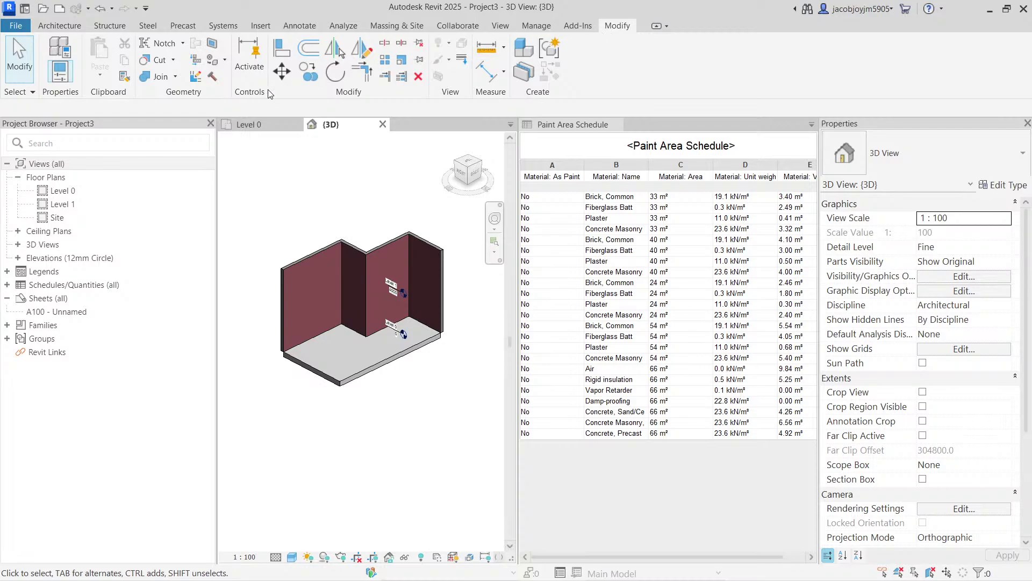
left_click(226, 62)
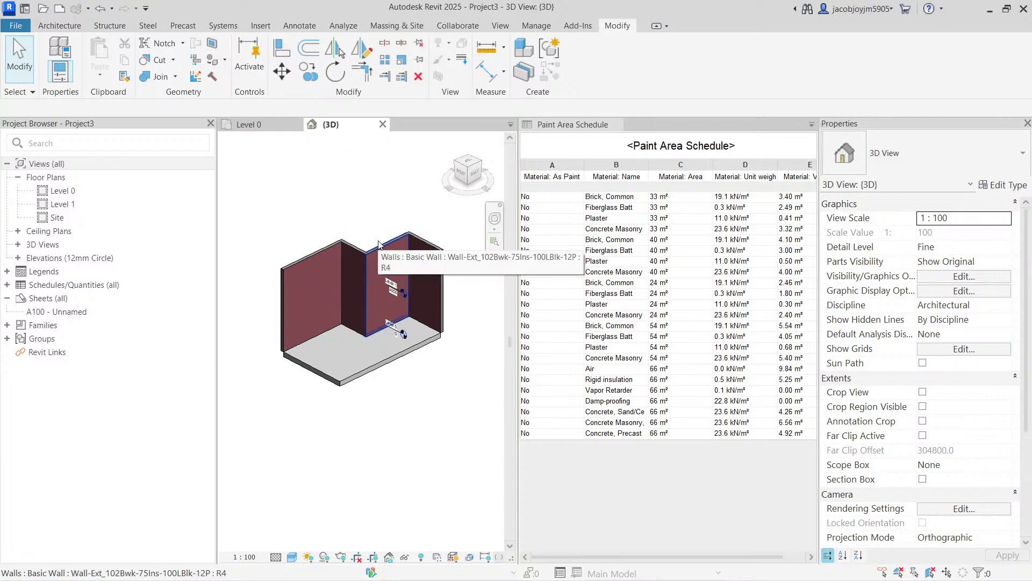
Filter the Paint Area Schedule by Material: As Paint equals Yes.
left_click(559, 126)
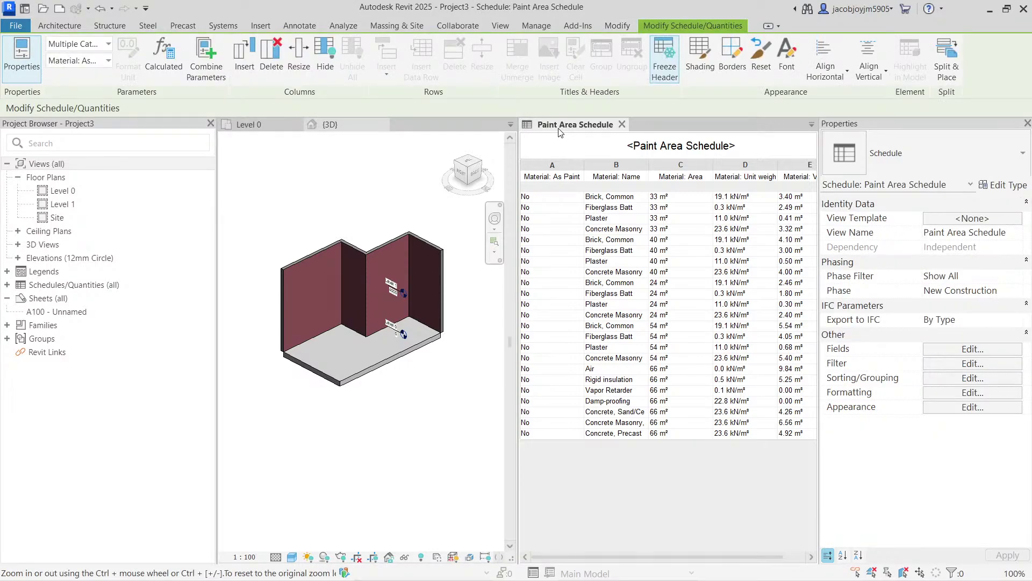
left_click(943, 364)
left_click(480, 140)
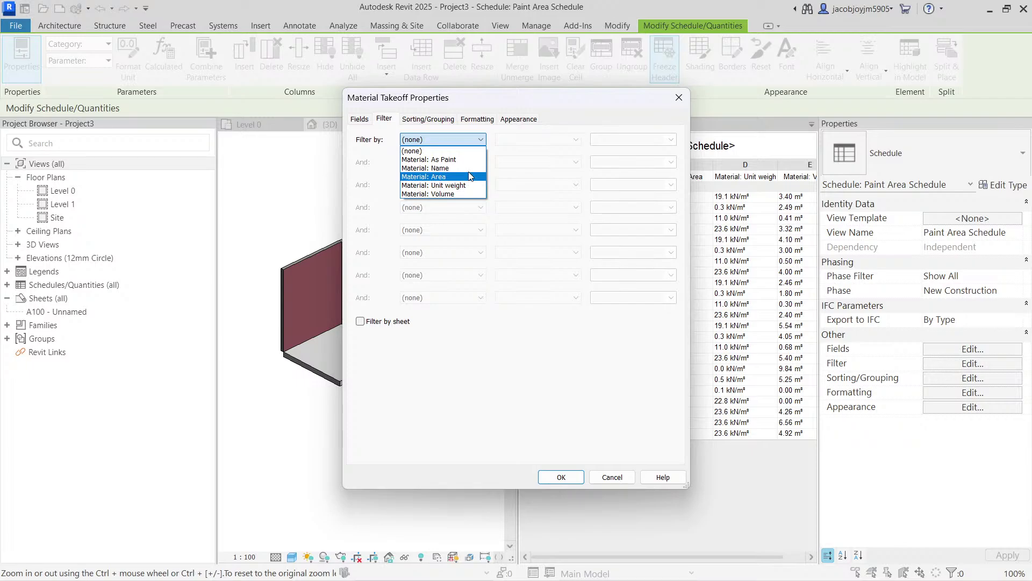
left_click(429, 159)
left_click(625, 140)
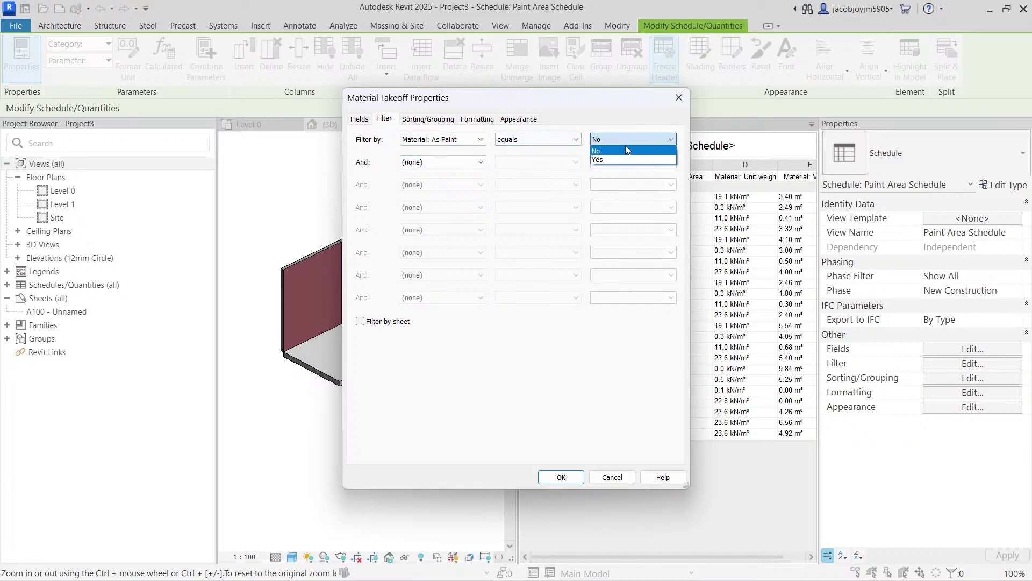
left_click(627, 158)
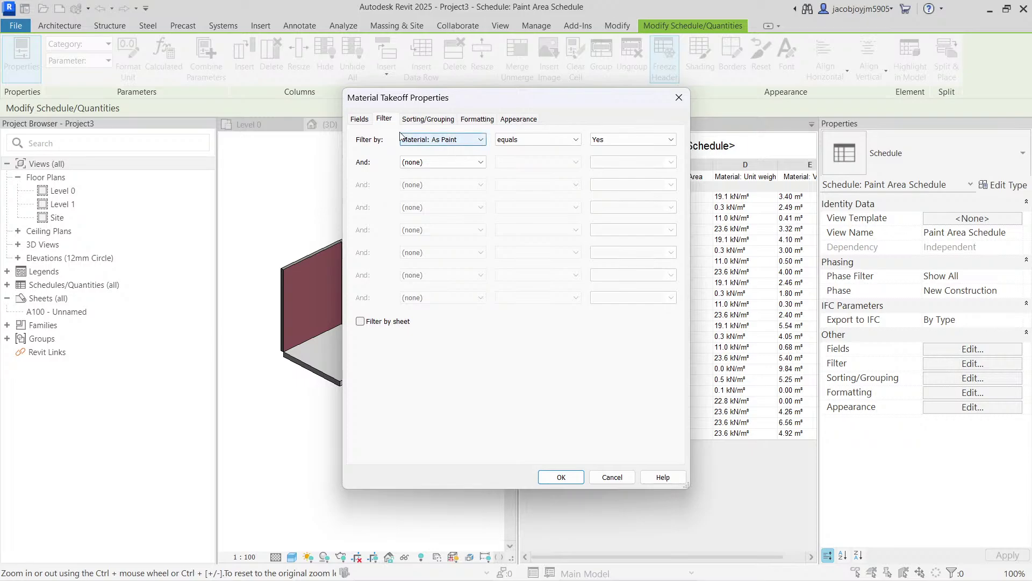
left_click(561, 477)
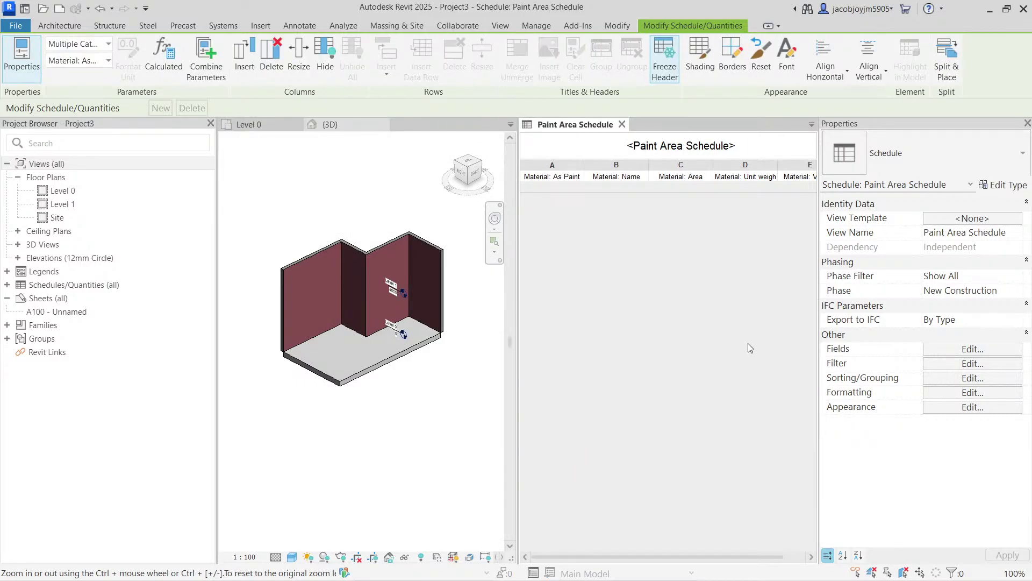
Hide the whole Levels category in the 3D view.
left_click(327, 279)
middle_click_drag(327, 278, 376, 240, "shift")
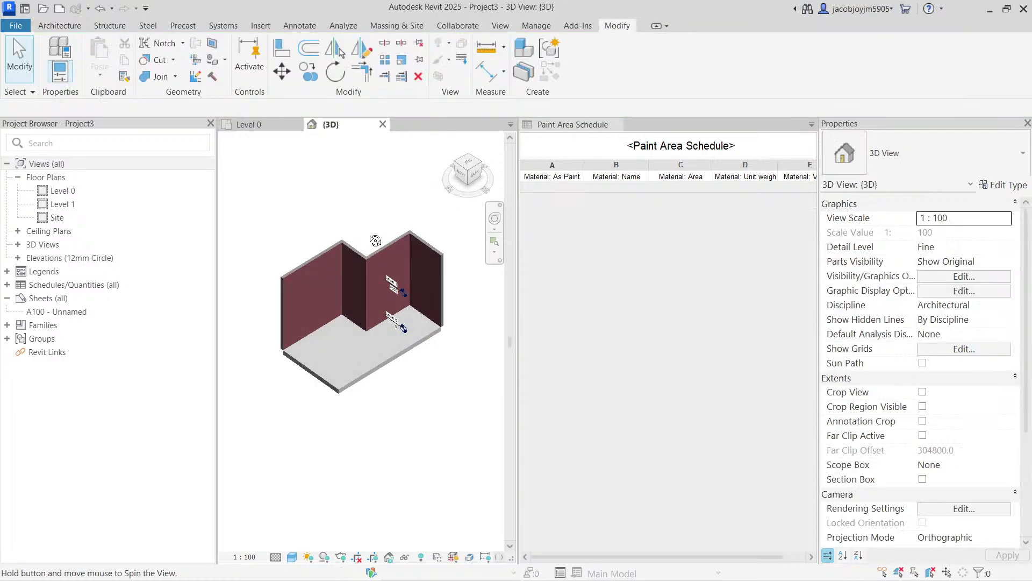
scroll(358, 252, "up", 2)
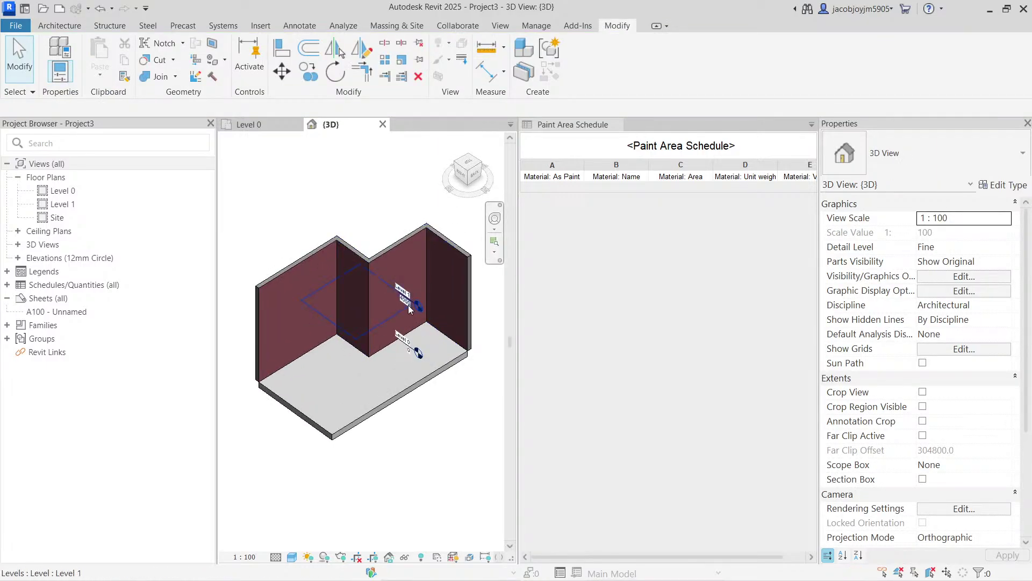
right_click(408, 308)
mouse_move(516, 270)
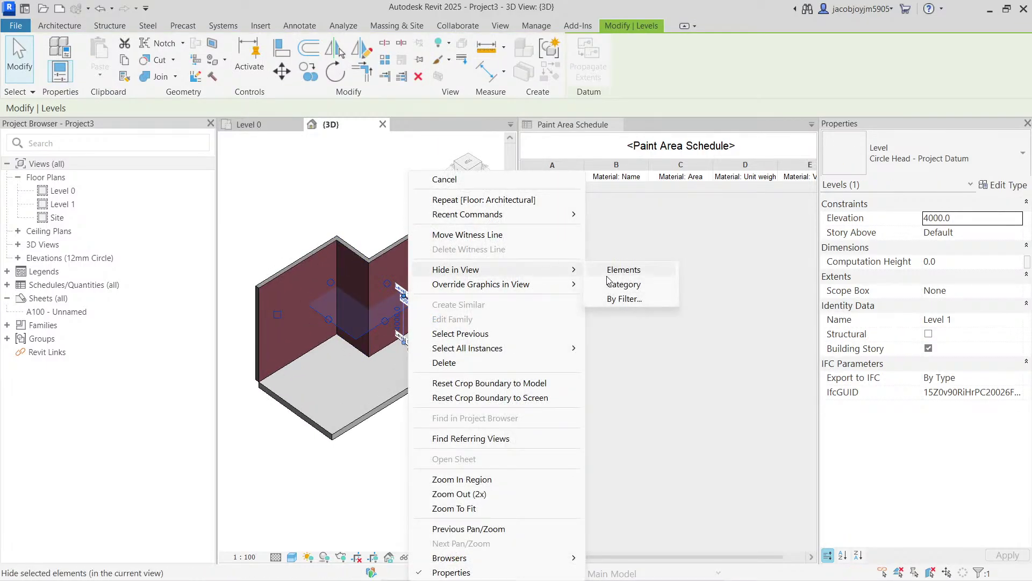
left_click(613, 284)
Set the top constraint of all four connected walls to Up to level: Level 1, and check one end wall's properties.
key("Tab")
left_click(408, 243)
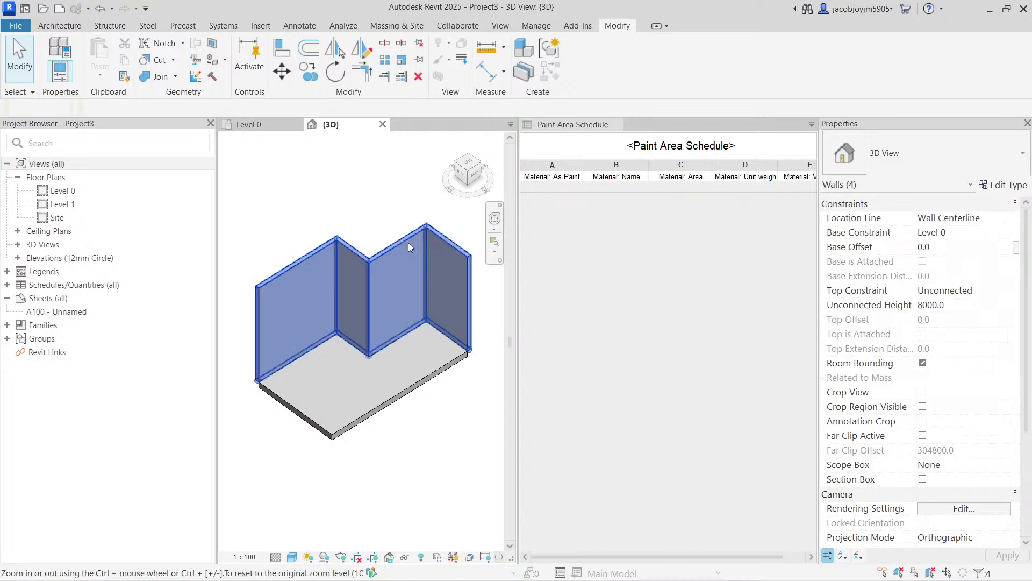
left_click(1001, 291)
left_click(971, 331)
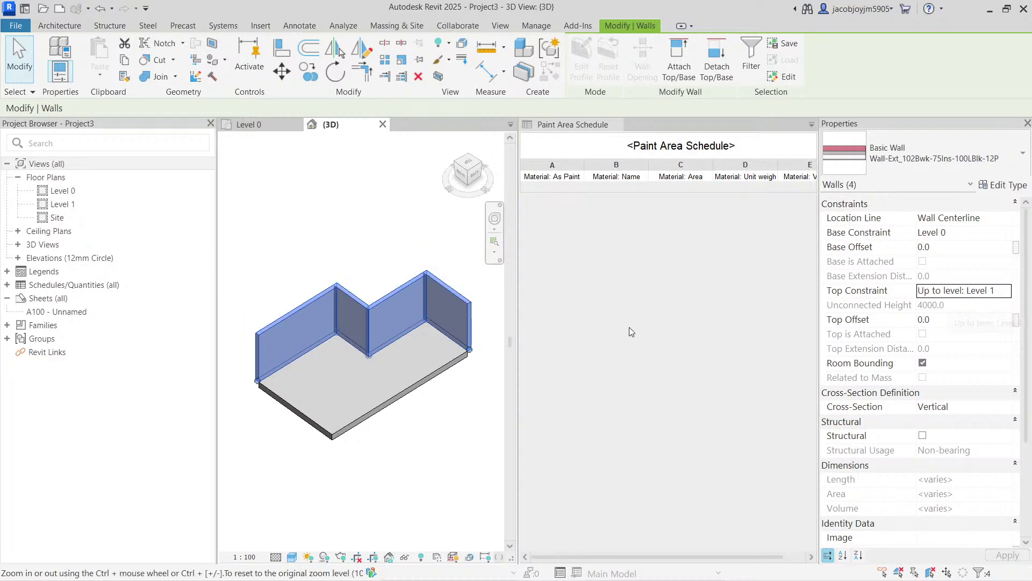
key("Escape")
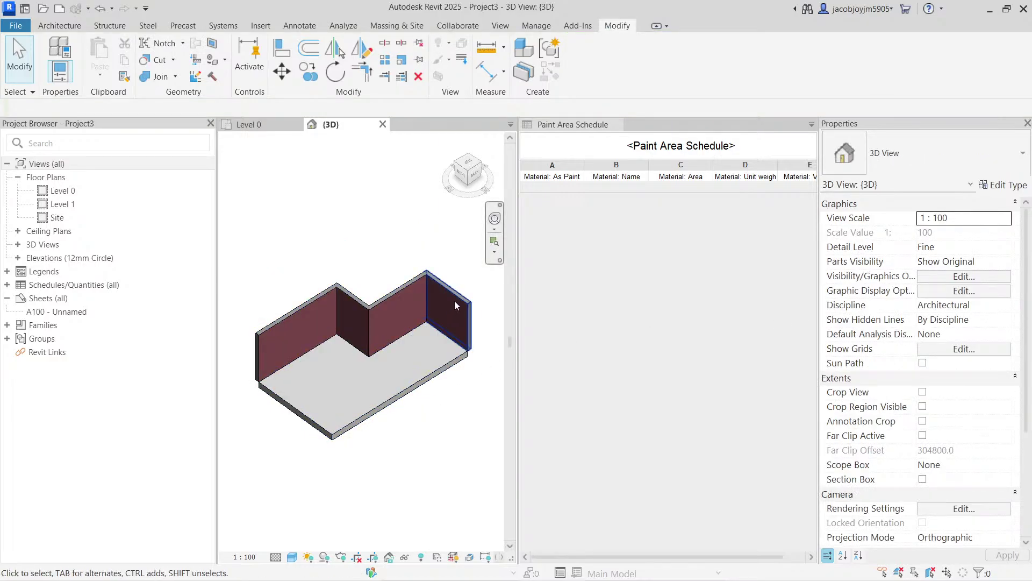
left_click(437, 329)
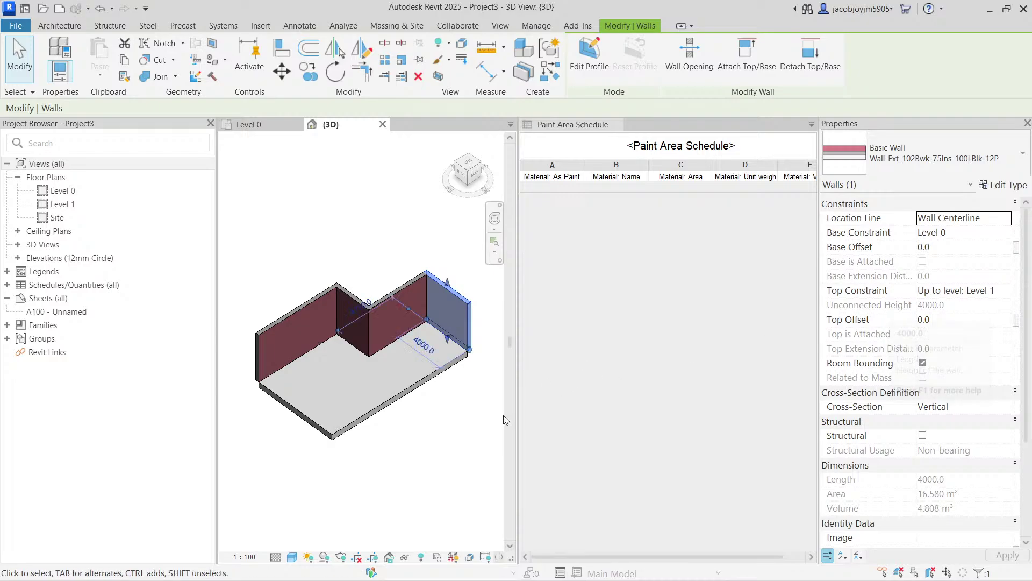
key("Escape")
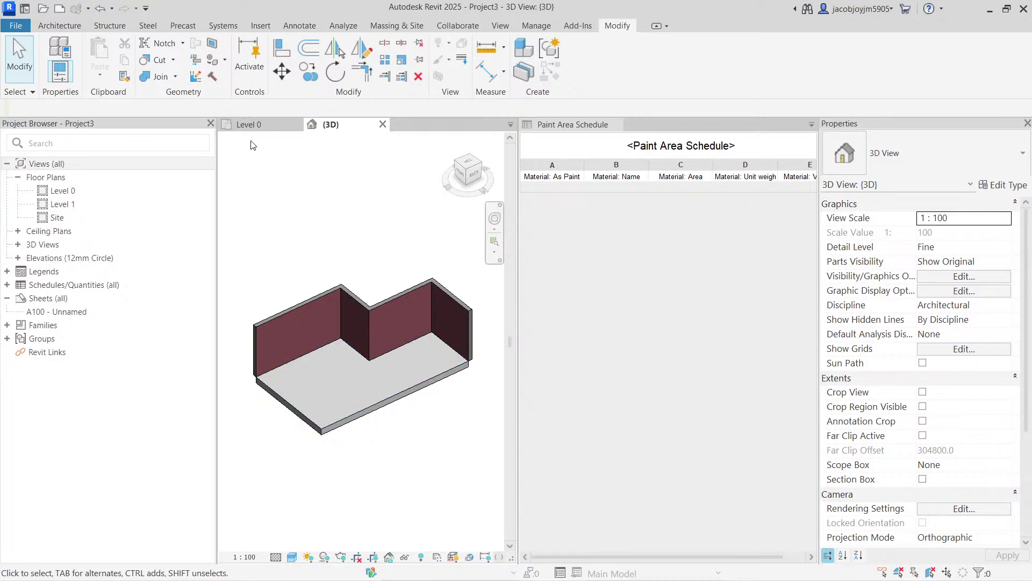
Start the Paint tool and choose the Terracotta - Rainscreen material by searching the project materials for pain.
left_click(225, 61)
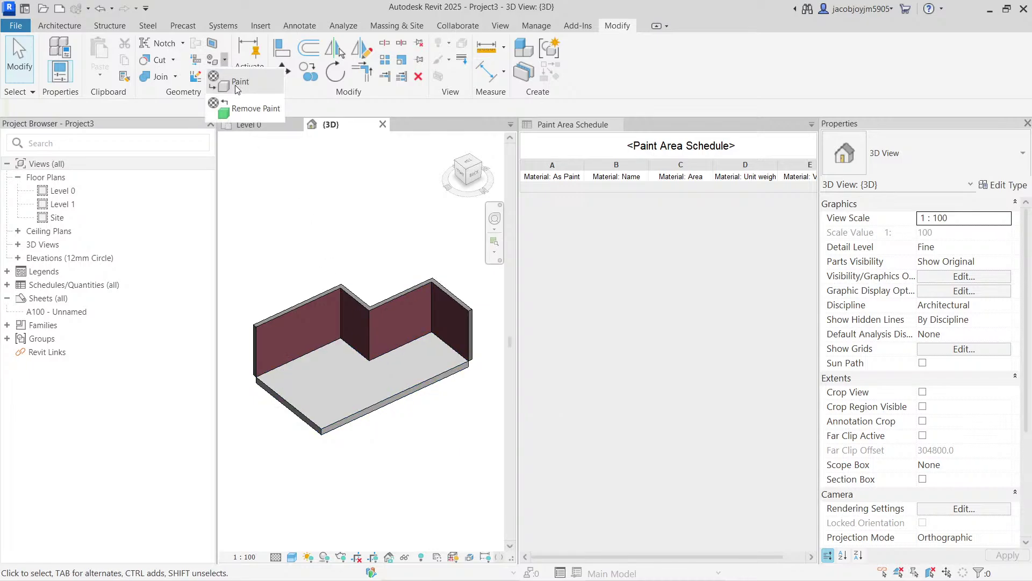
left_click(235, 83)
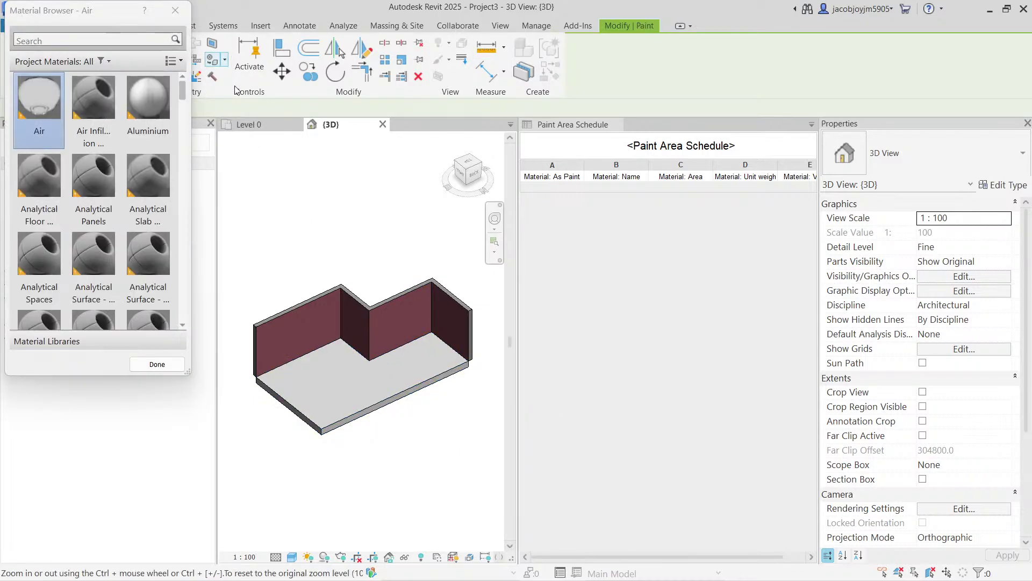
left_click(68, 38)
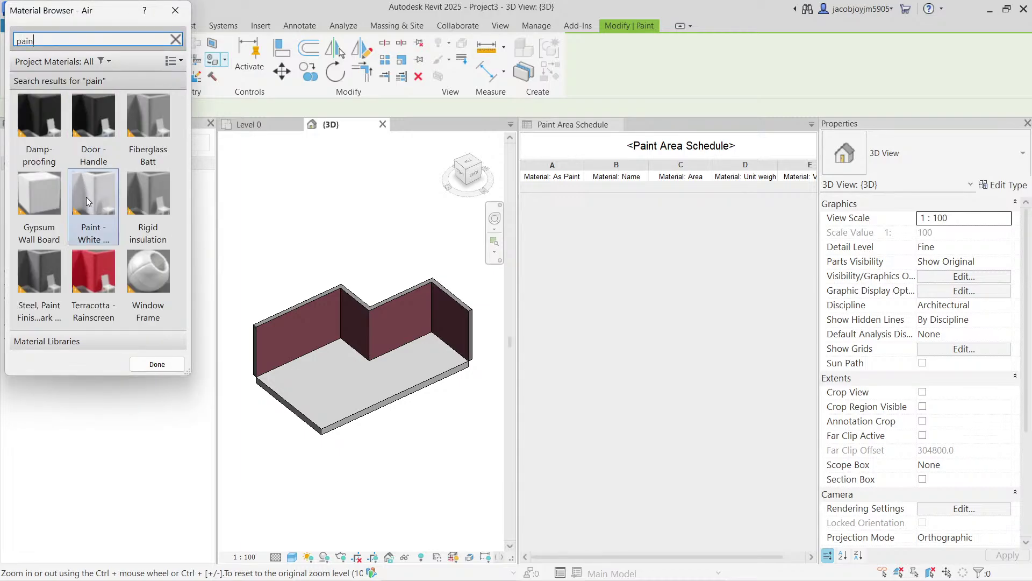
left_click(89, 275)
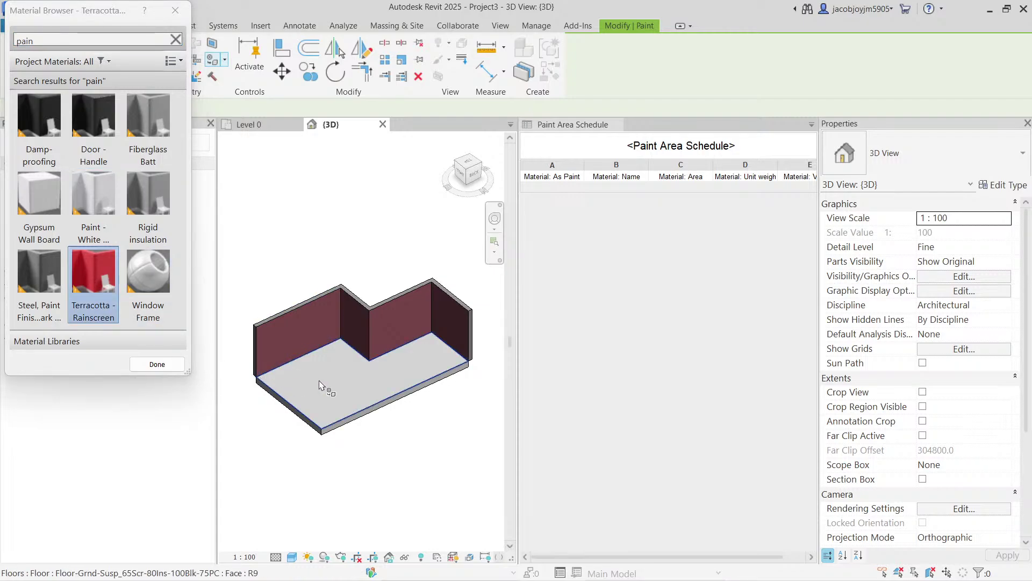
Paint the inner face of the first long wall and the top face of the floor with Terracotta - Rainscreen.
scroll(355, 310, "up", 5)
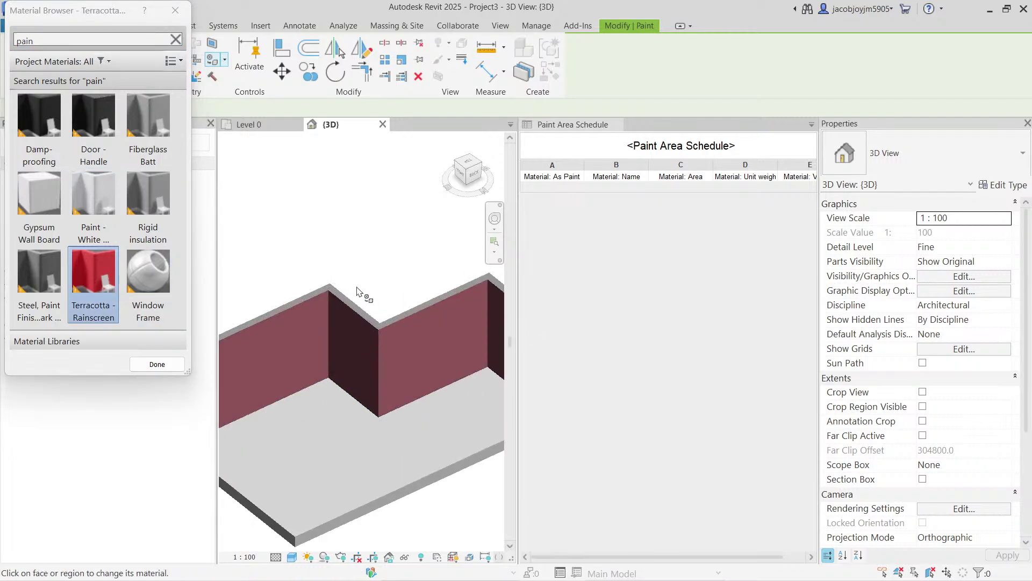
scroll(352, 320, "up", 2)
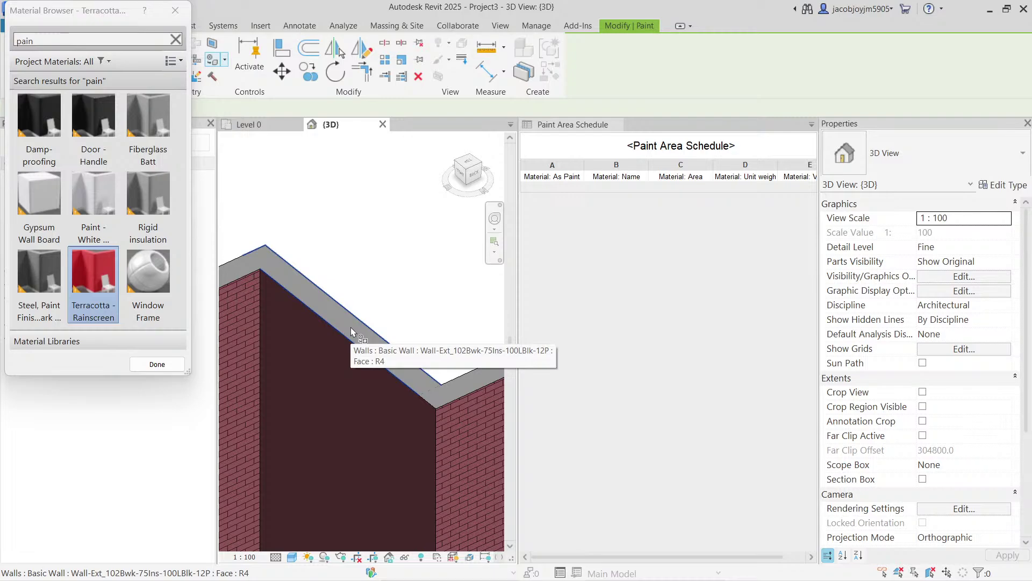
scroll(399, 295, "down", 4)
scroll(398, 295, "down", 5)
middle_click_drag(330, 362, 300, 374, "shift")
scroll(300, 374, "up", 5)
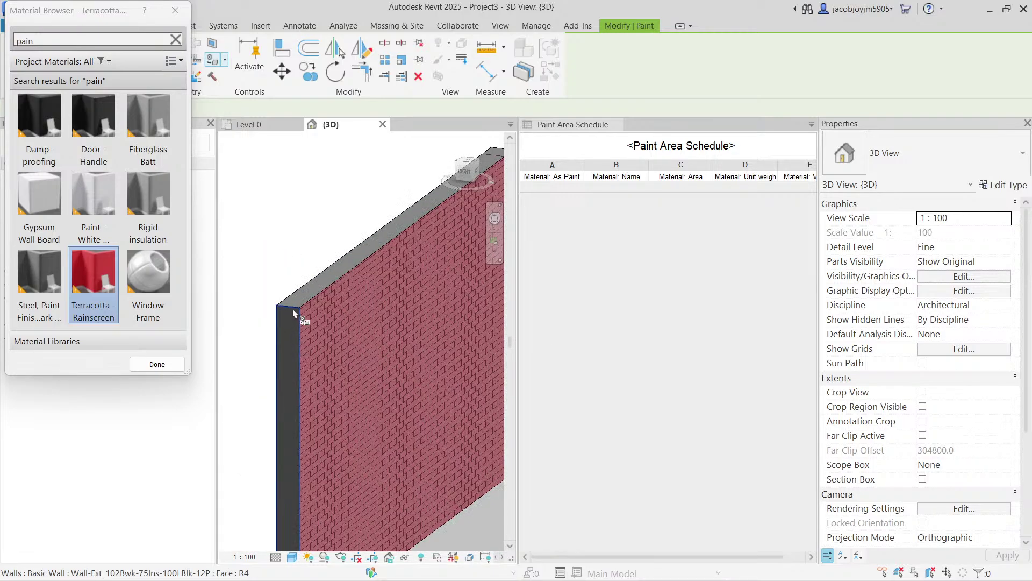
scroll(302, 302, "down", 6)
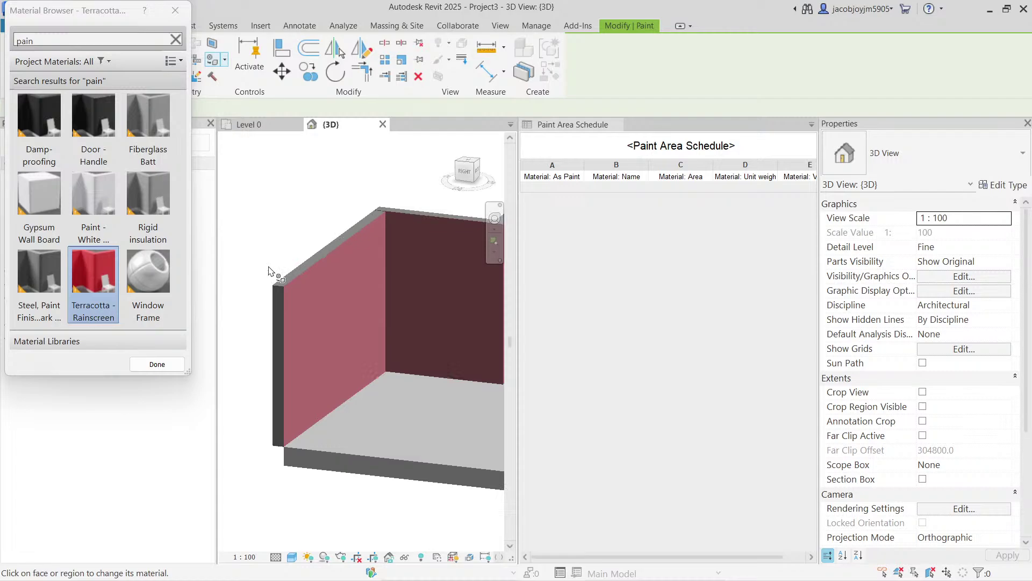
mouse_move(334, 344)
middle_mouse_down("shift")
mouse_move(343, 349)
mouse_move(295, 319)
middle_mouse_up("shift")
left_click(293, 318)
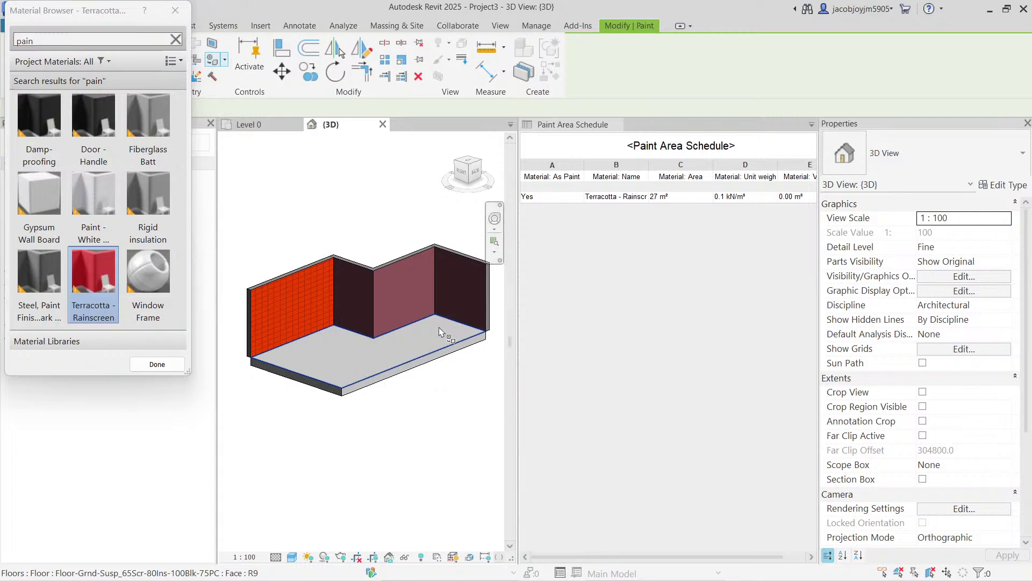
left_click(411, 341)
middle_click_drag(411, 360, 436, 415, "shift")
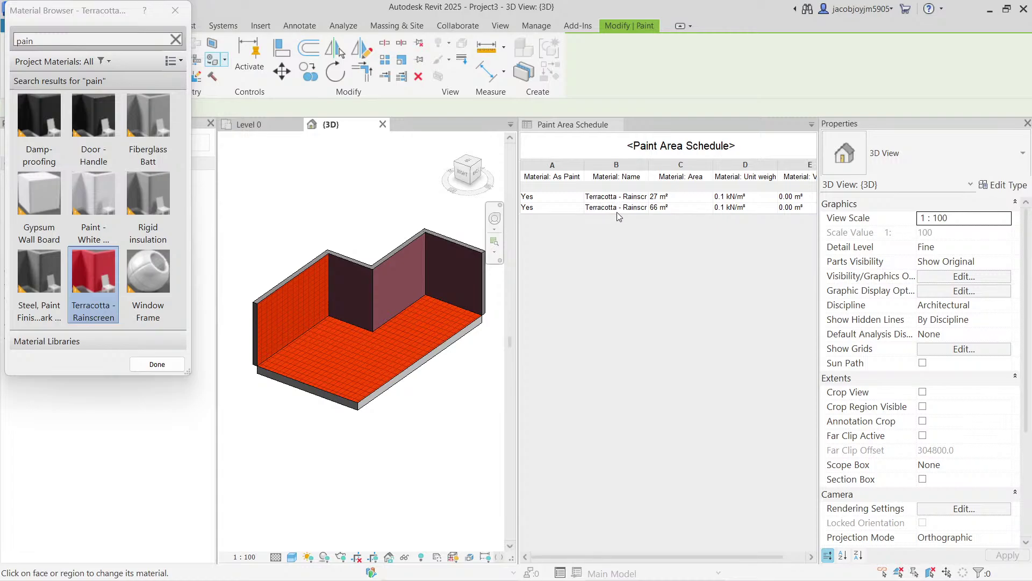
Widen the Material: Name column in the Paint Area Schedule and select the painted wall's row to highlight its element in the model.
left_click_drag(647, 164, 670, 164)
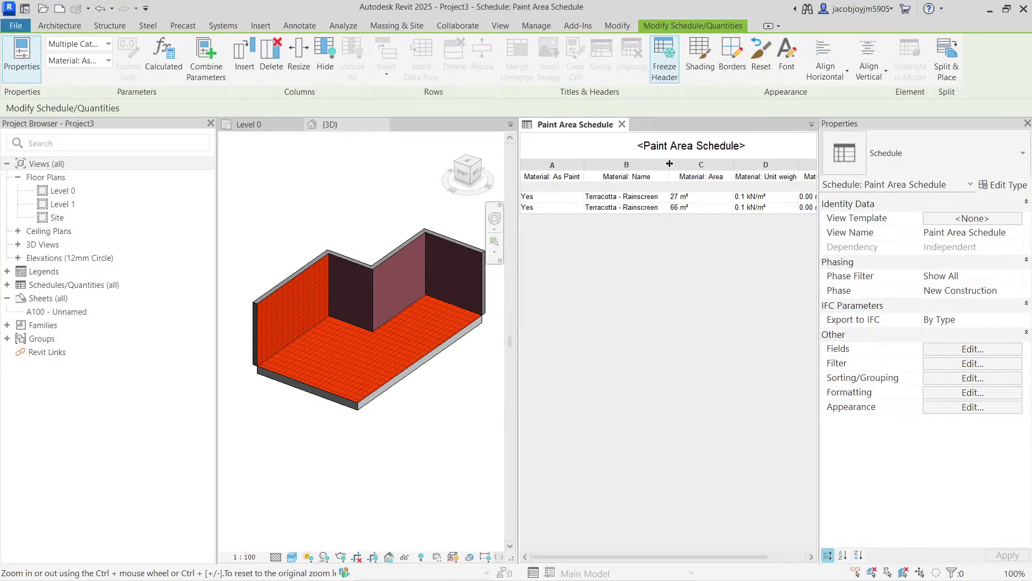
left_click(691, 210)
left_click(691, 200)
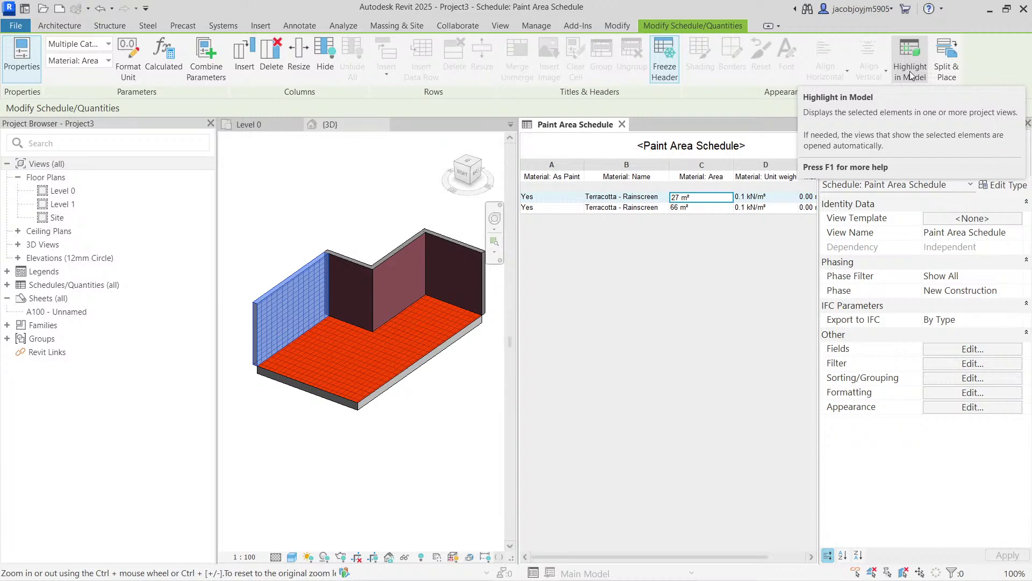
Start Split Face on the inner face of the short wall connecting the two long walls.
left_click(366, 320)
mouse_move(366, 320)
middle_mouse_down("shift")
mouse_move(396, 330)
mouse_move(369, 321)
middle_mouse_up("shift")
scroll(369, 321, "up", 4)
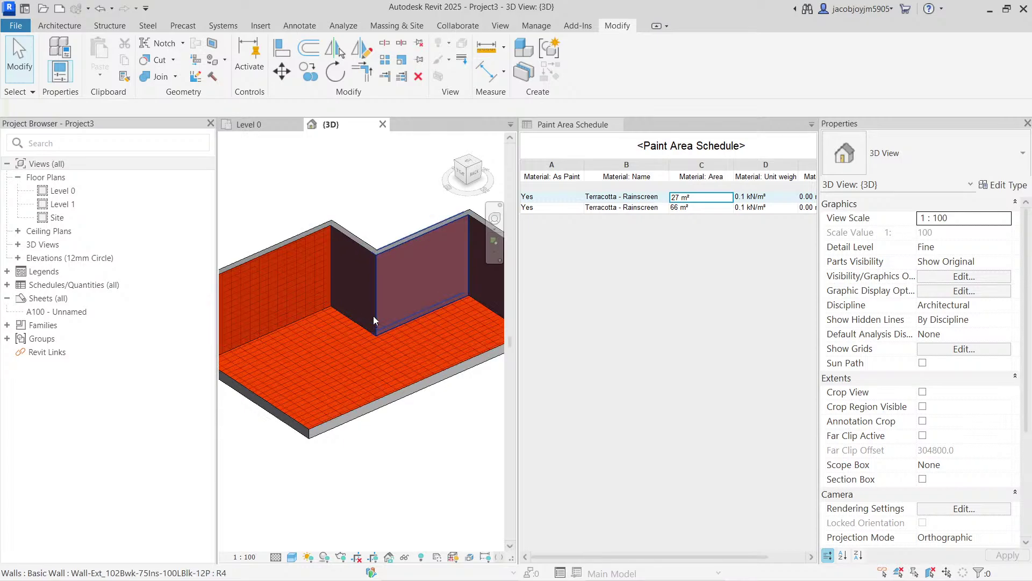
middle_click_drag(364, 288, 390, 317, "shift")
scroll(340, 298, "up", 4)
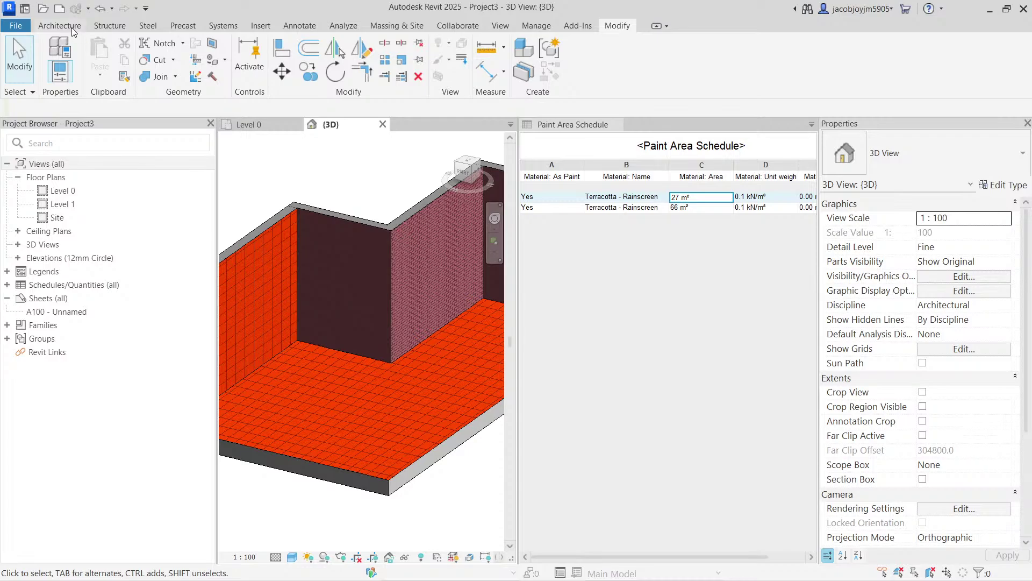
left_click(213, 44)
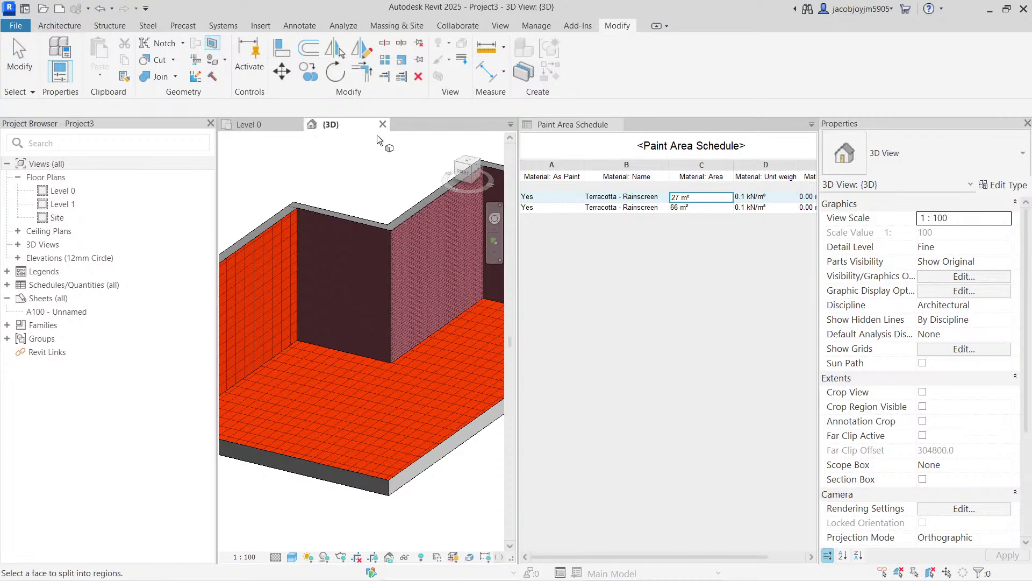
left_click(373, 230)
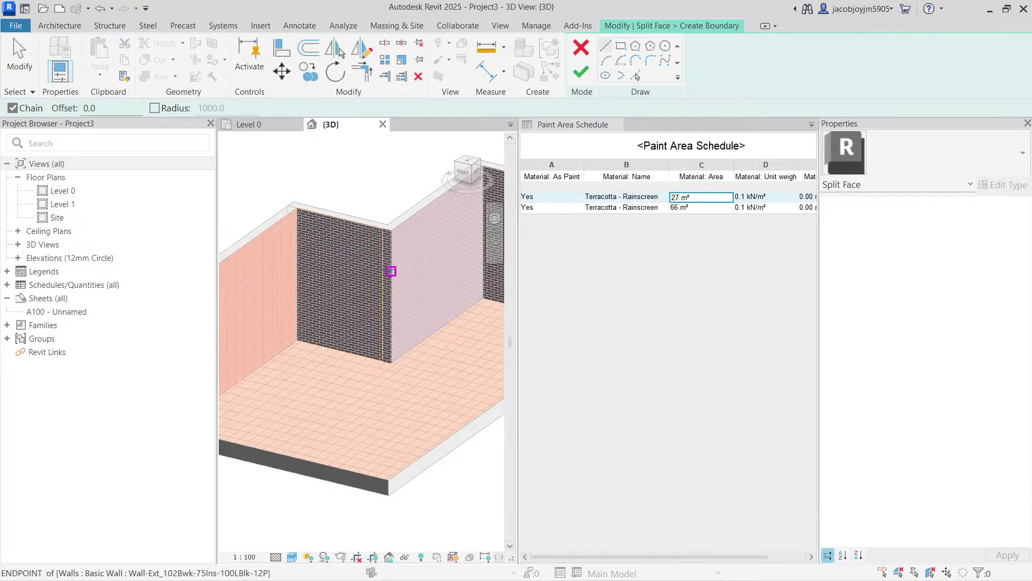
Create the split line from the short wall's top edge with Pick Lines and move it down to about mid-height of the face.
left_click(635, 76)
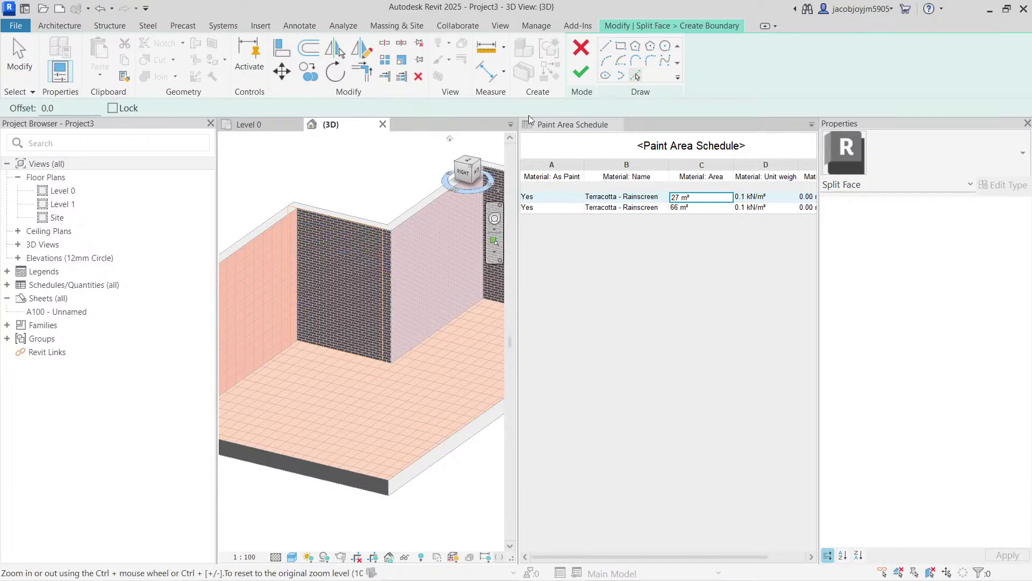
left_click(344, 223)
key("Escape")
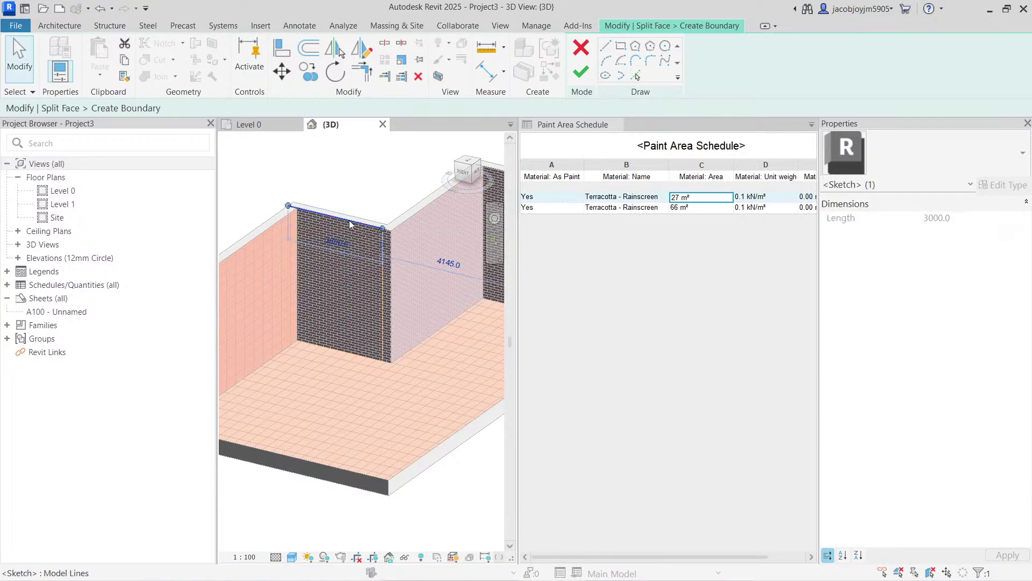
scroll(311, 244, "down", 3)
mouse_move(311, 244)
middle_mouse_down("shift")
mouse_move(331, 256)
mouse_move(335, 215)
middle_mouse_up("shift")
left_click_drag(335, 216, 345, 266)
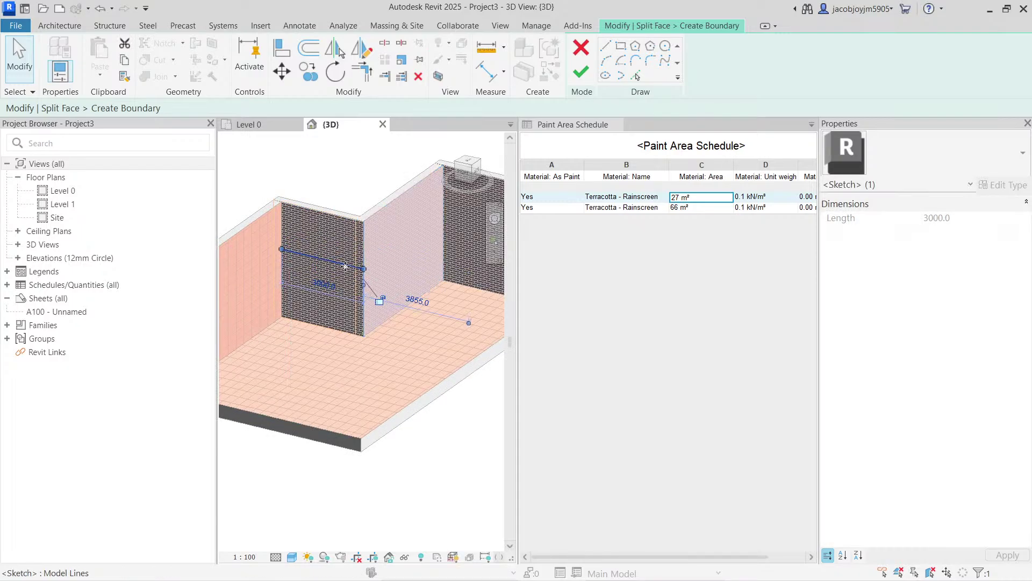
scroll(343, 273, "up", 3)
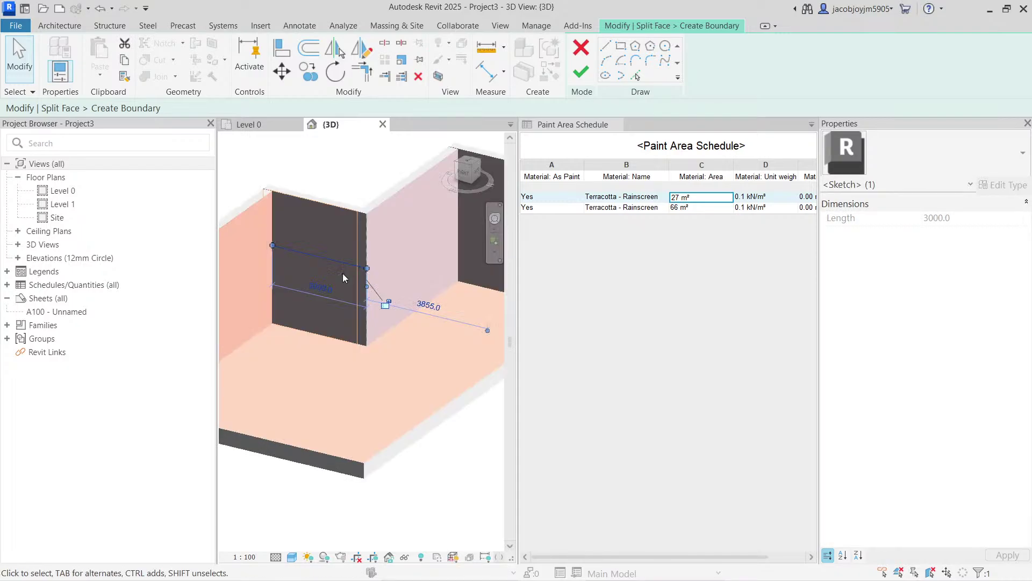
scroll(360, 251, "down", 5)
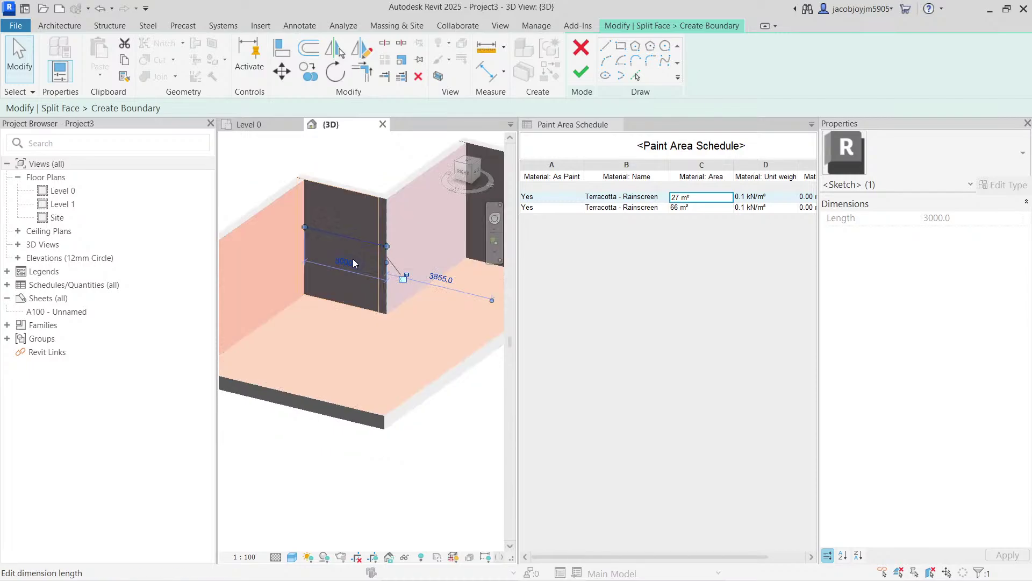
Add an aligned dimension between the split line and the base of the wall in the Right view.
left_click(463, 173)
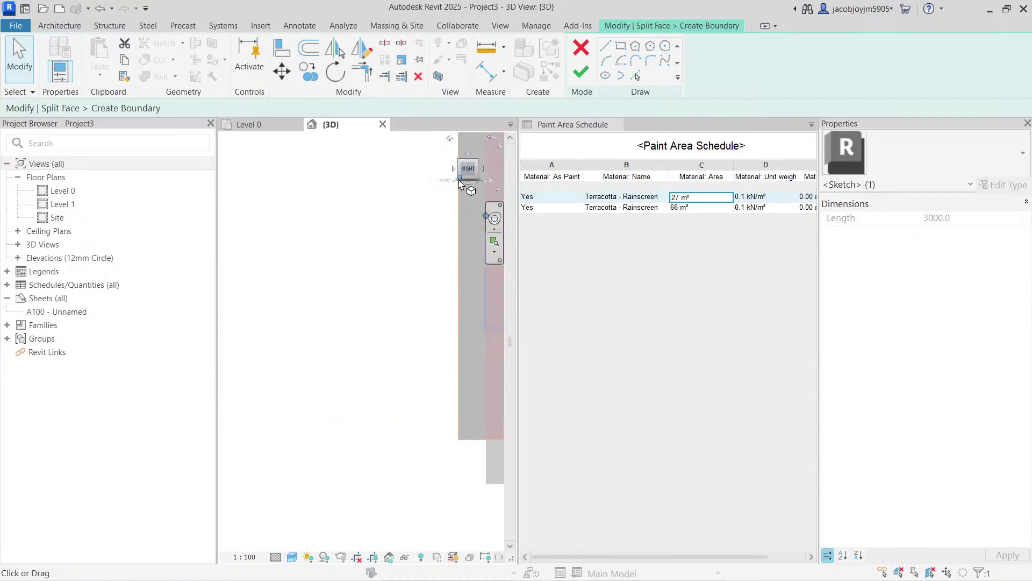
scroll(359, 228, "down", 3)
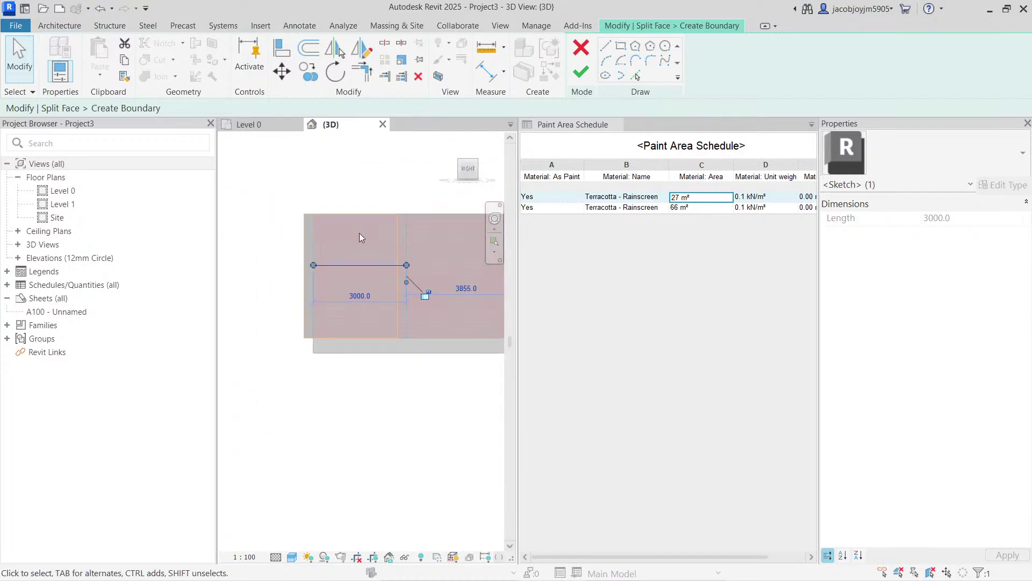
scroll(327, 253, "down", 1)
left_click(360, 279)
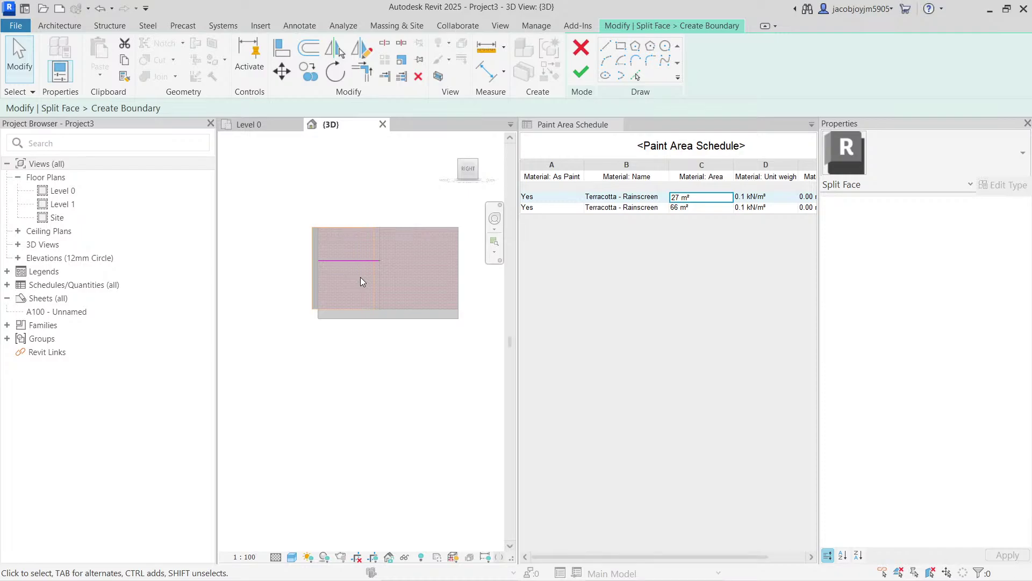
key("d")
key("i")
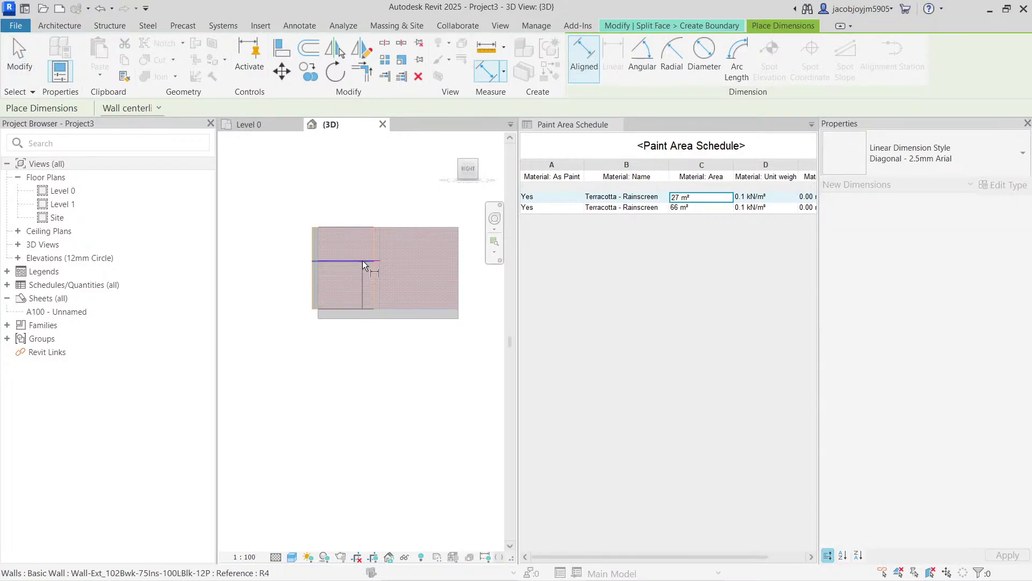
scroll(366, 257, "up", 3)
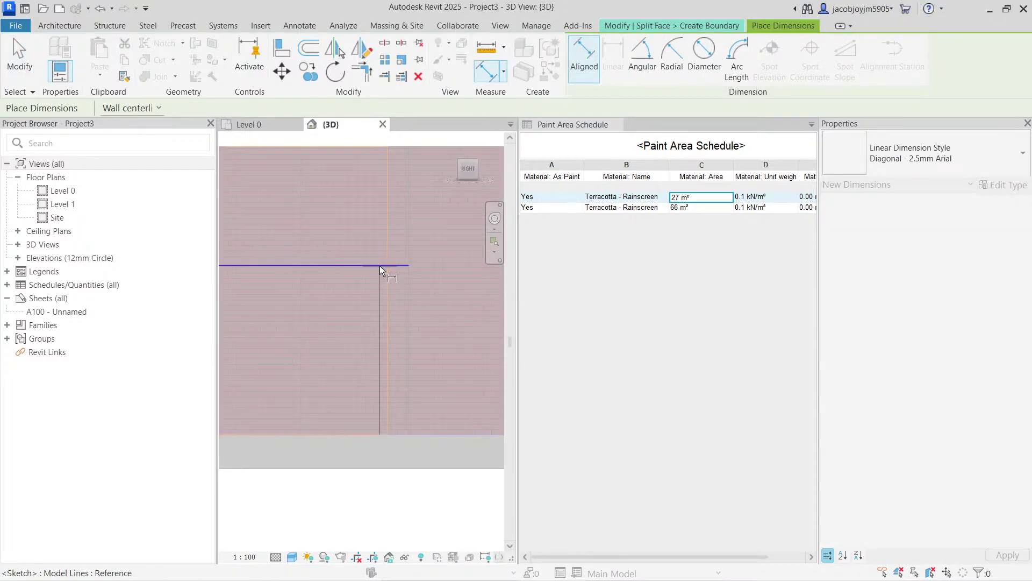
scroll(385, 269, "down", 3)
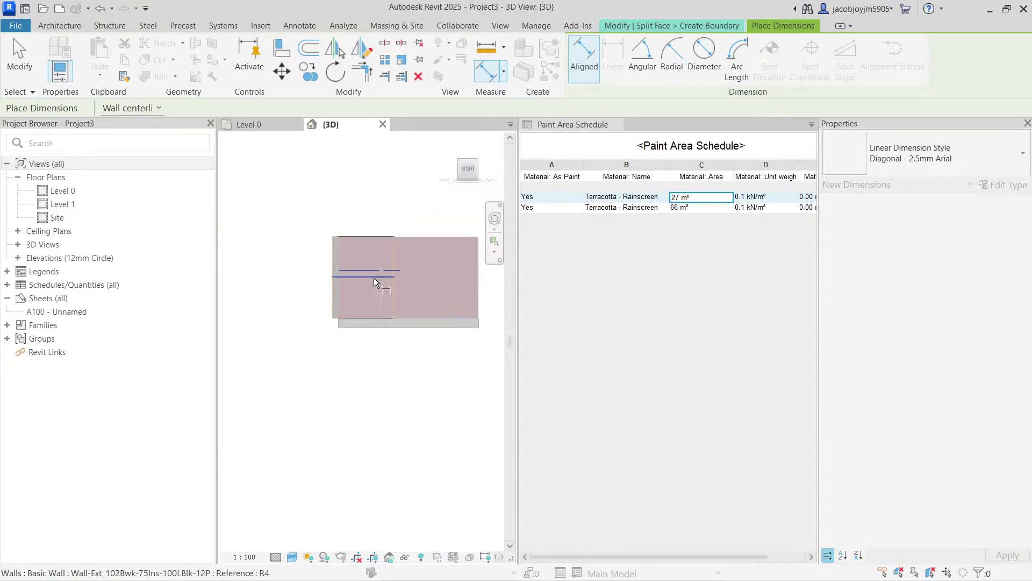
left_click(314, 274)
key("Escape")
key("Escape")
Set the split line's height above the wall base to 2000 mm.
left_click(376, 269)
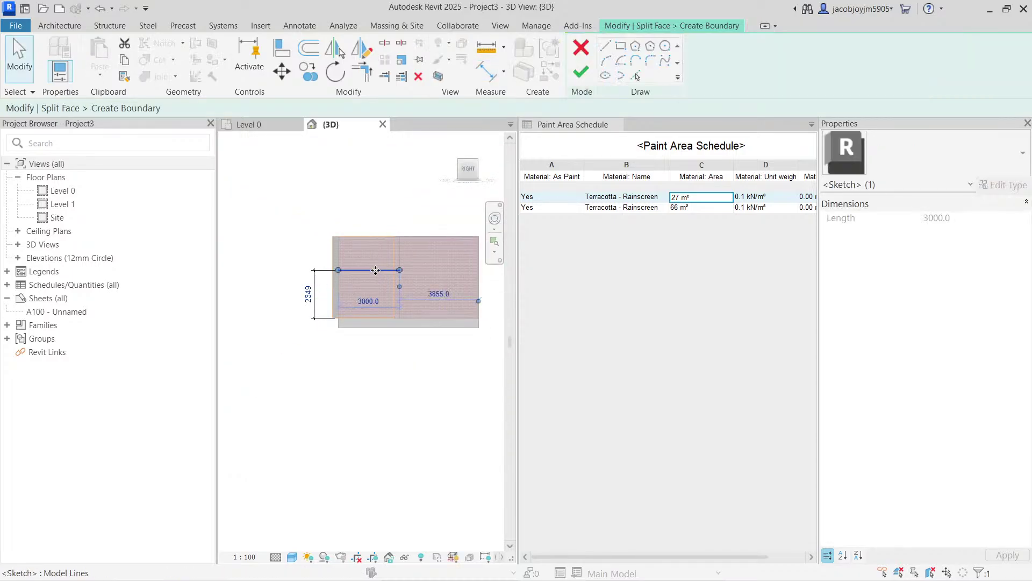
left_click(308, 293)
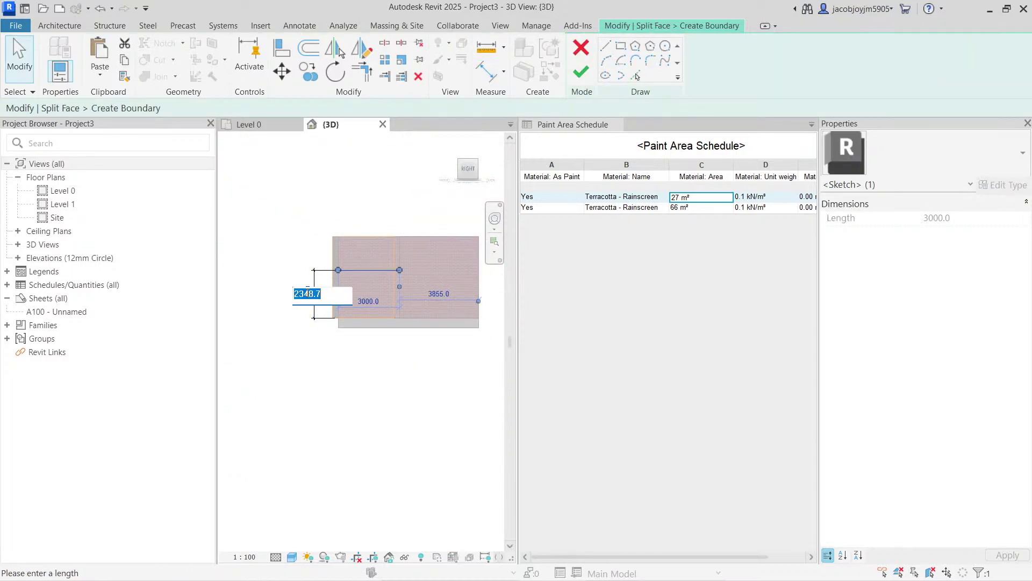
type("2000")
key("Return")
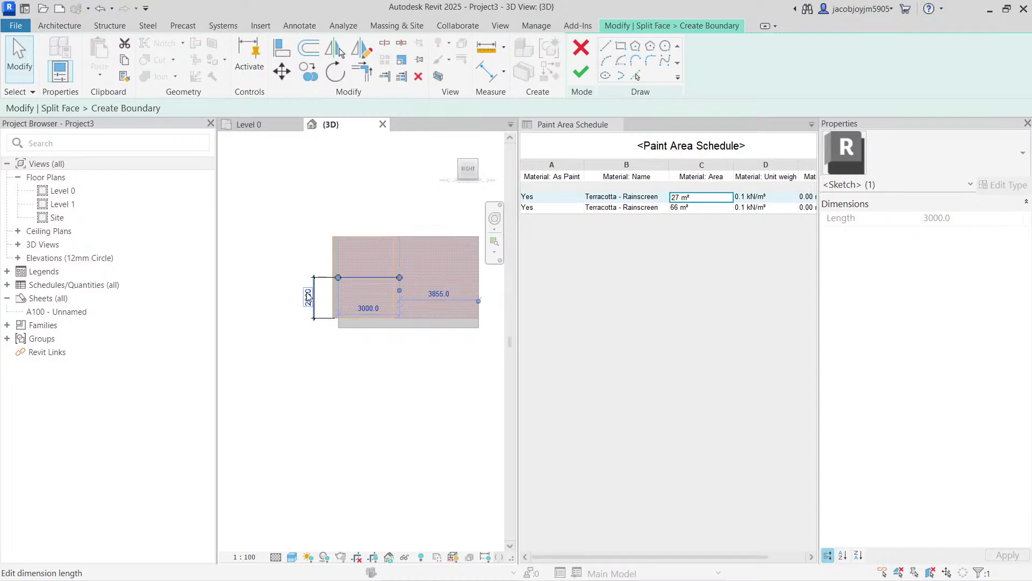
key("Escape")
Try to finish the Split Face sketch on the short wall and return to editing the boundary.
middle_click_drag(344, 237, 362, 270, "shift")
scroll(363, 270, "up", 2)
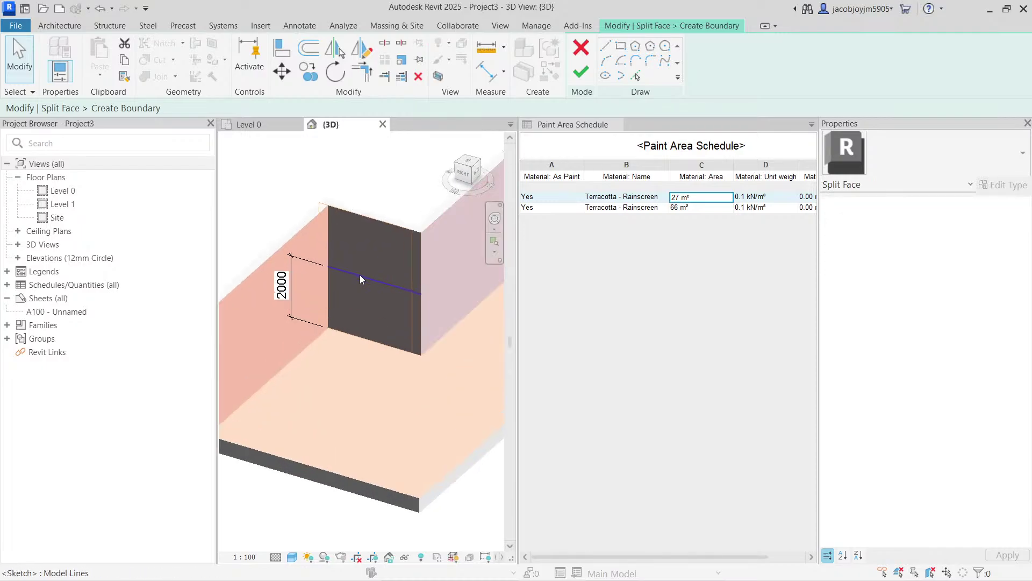
left_click(581, 80)
left_click(962, 562)
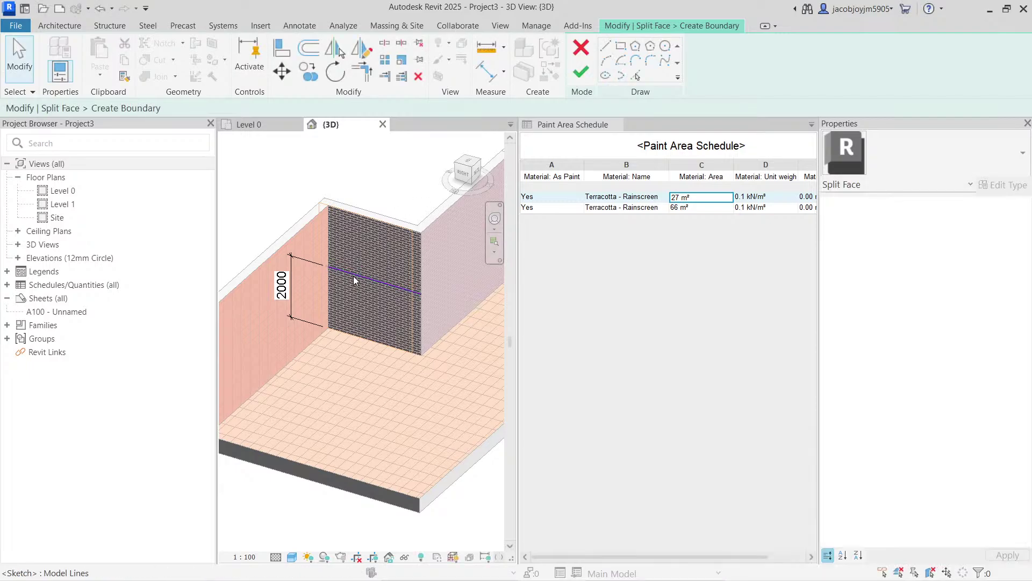
Shorten the split line at the corner end to the face's inner boundary, making it about 2710 mm long, and try to finish the sketch.
left_click(353, 272)
left_click_drag(418, 295, 413, 291)
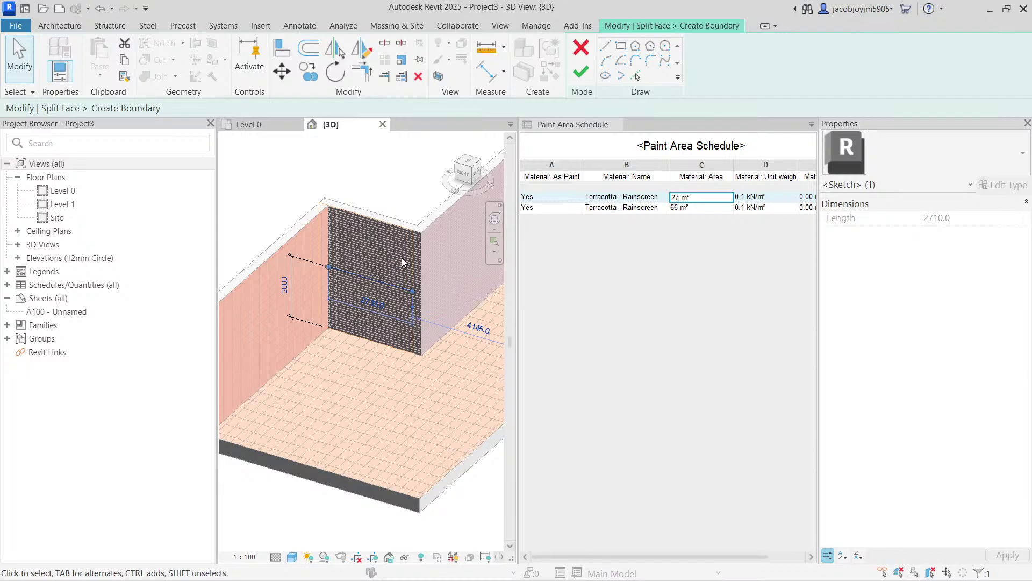
left_click(580, 73)
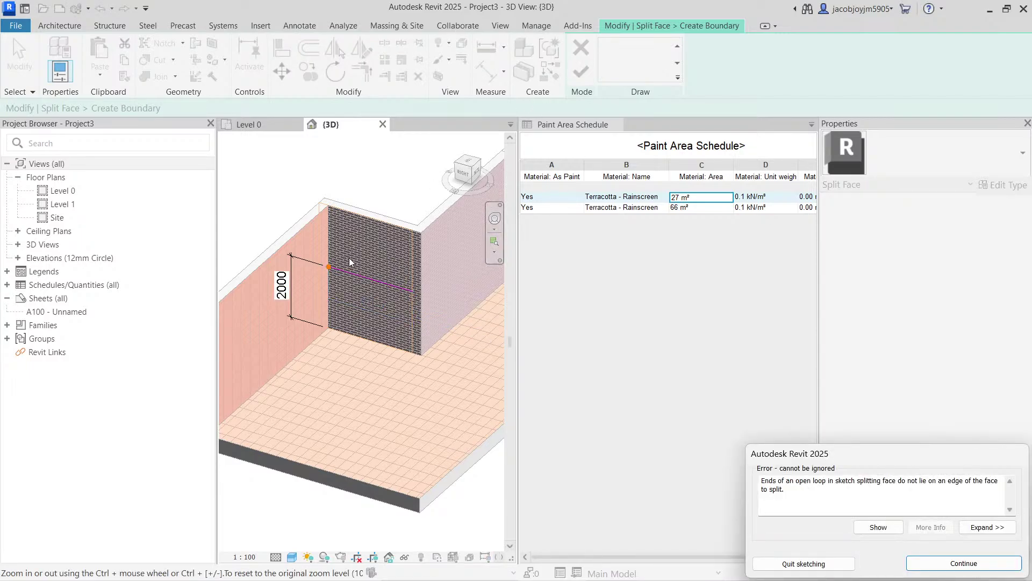
key("Return")
Extend the split line's other end to the hidden edge of the face, making it 3000 mm long, and finish the Split Face sketch.
scroll(350, 271, "up", 2)
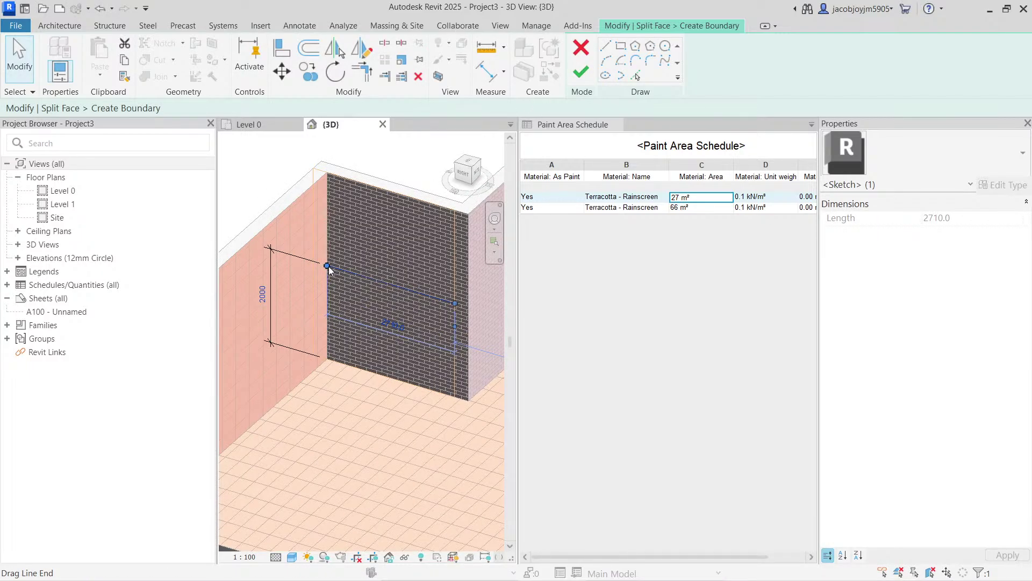
left_click_drag(328, 267, 314, 261)
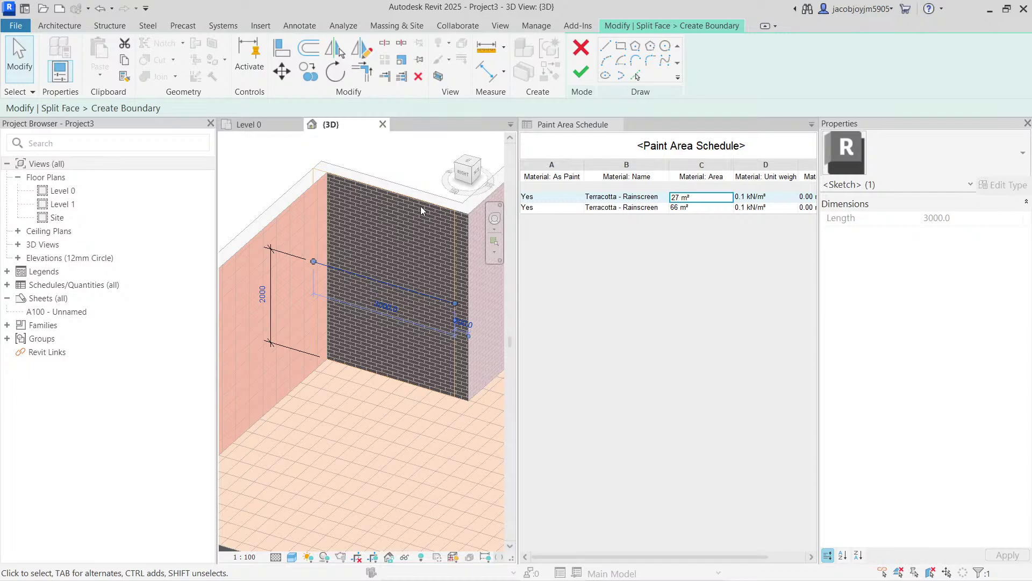
left_click(574, 75)
scroll(354, 208, "down", 3)
left_click(366, 172)
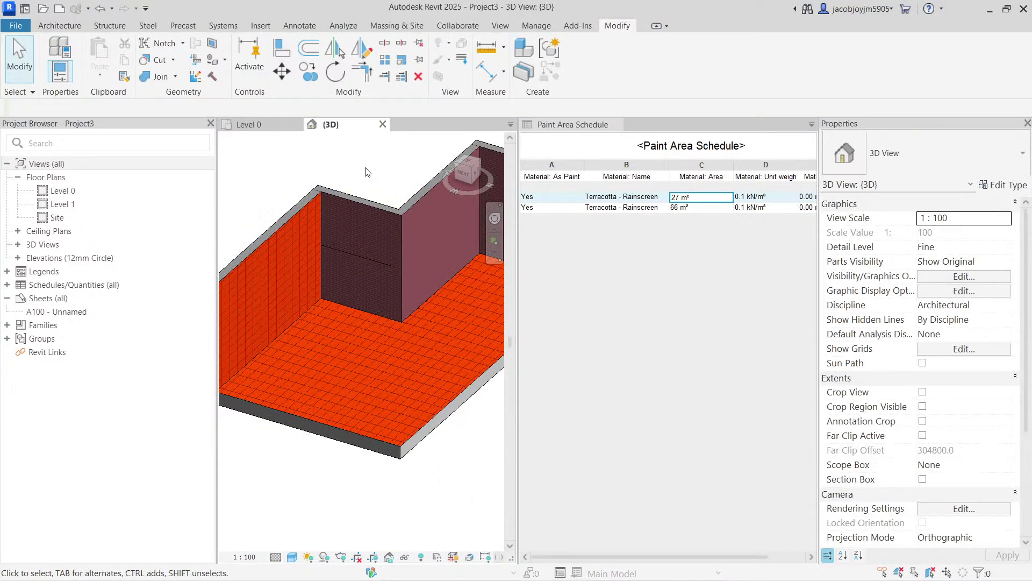
Start a Split Face sketch on the narrow wall-end strip beside the split line and create a line from its top edge with Pick Lines.
middle_click_drag(366, 172, 384, 207, "shift")
middle_click_drag(374, 286, 385, 256, "shift")
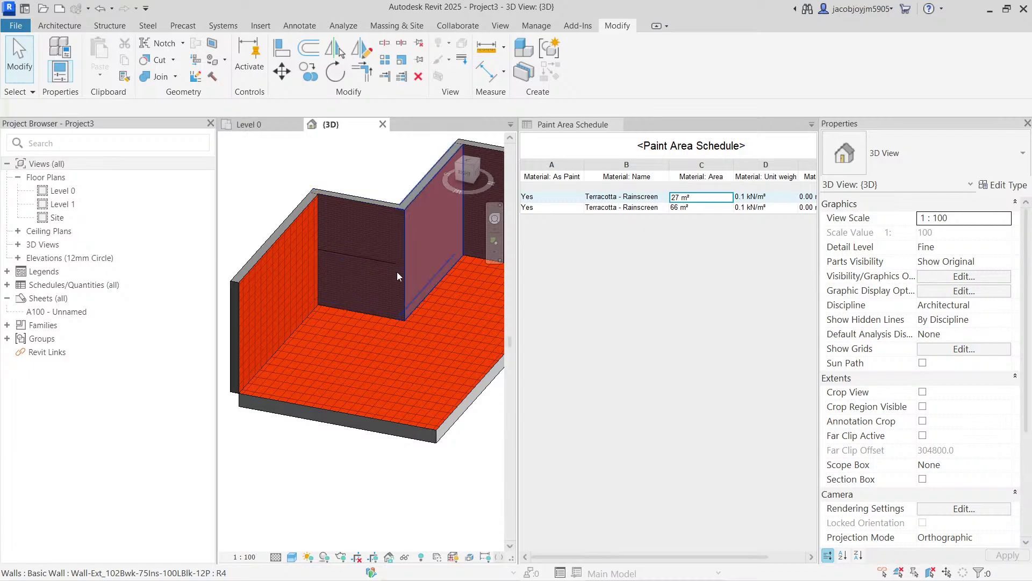
scroll(399, 264, "up", 5)
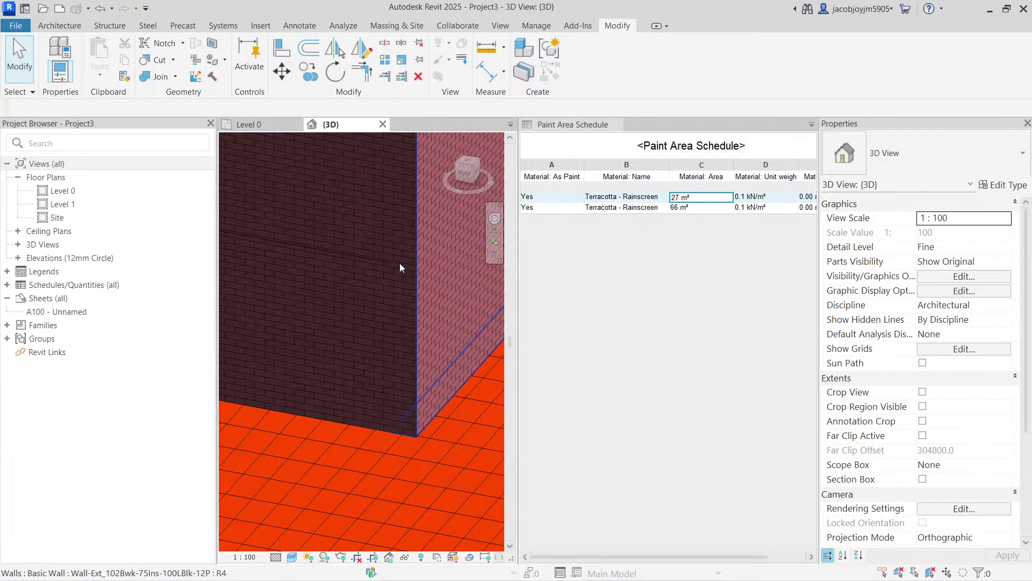
left_click(400, 264)
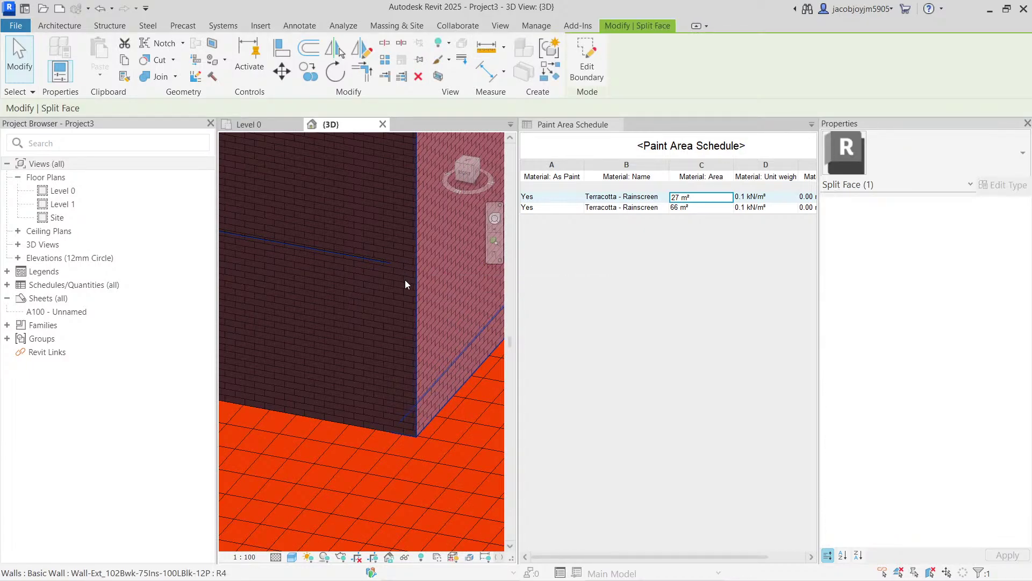
scroll(405, 279, "down", 5)
left_click(377, 214)
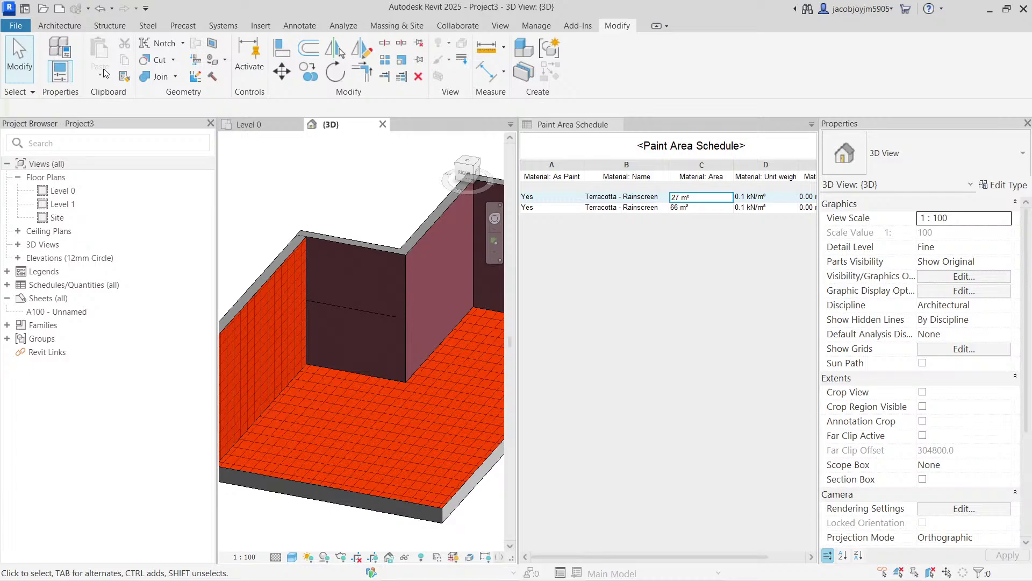
left_click(213, 43)
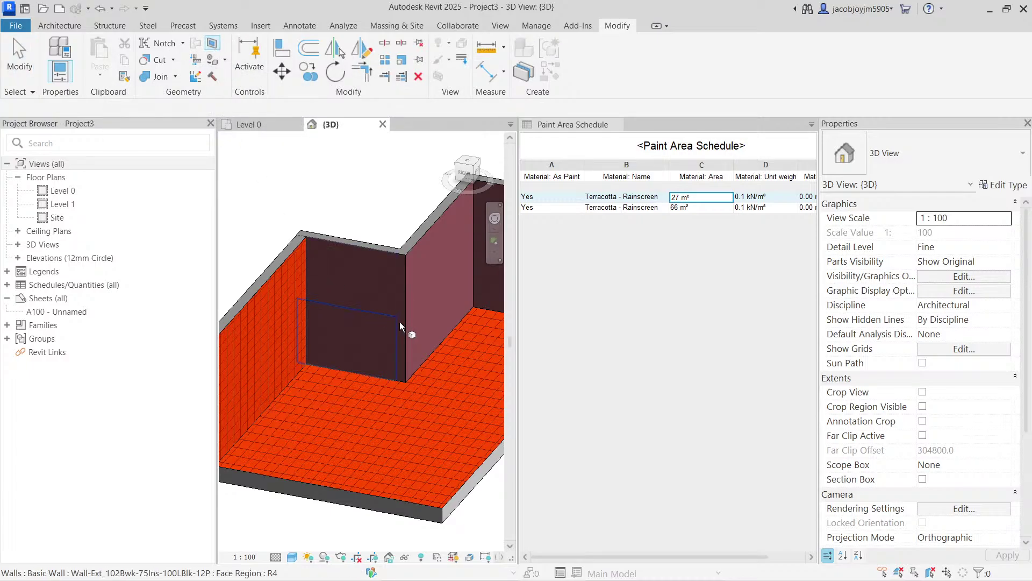
scroll(401, 269, "up", 2)
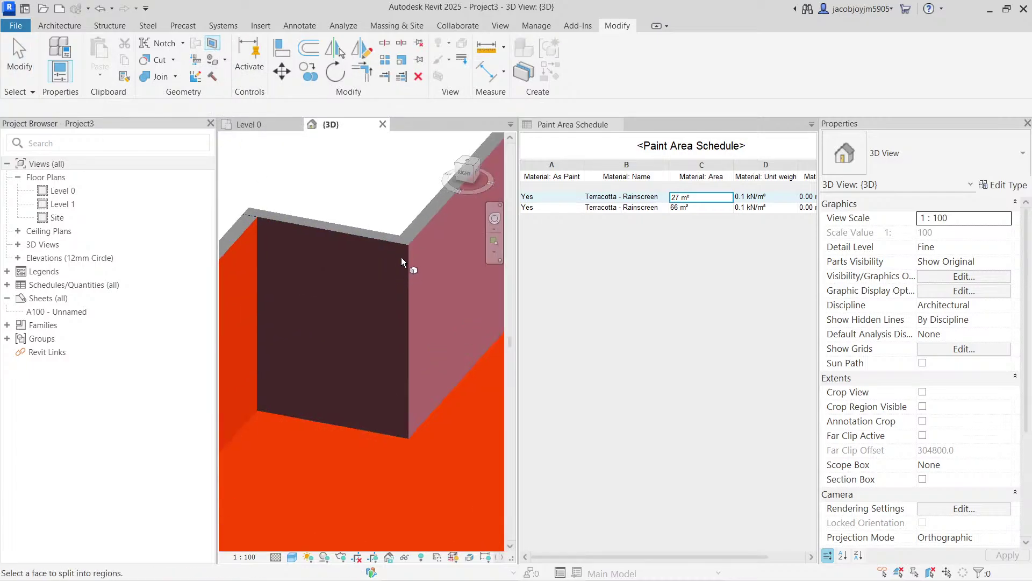
left_click(405, 246)
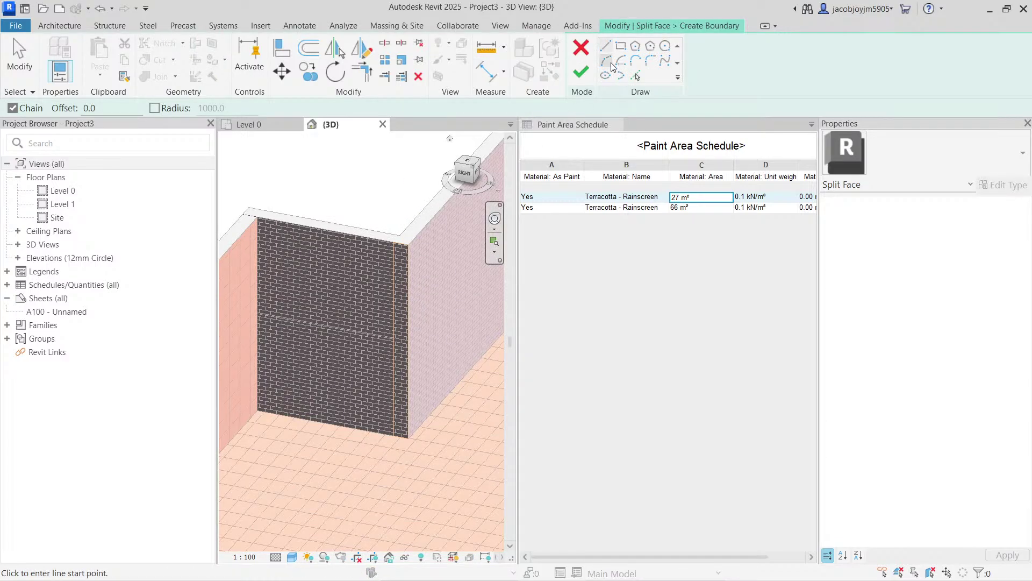
left_click(636, 76)
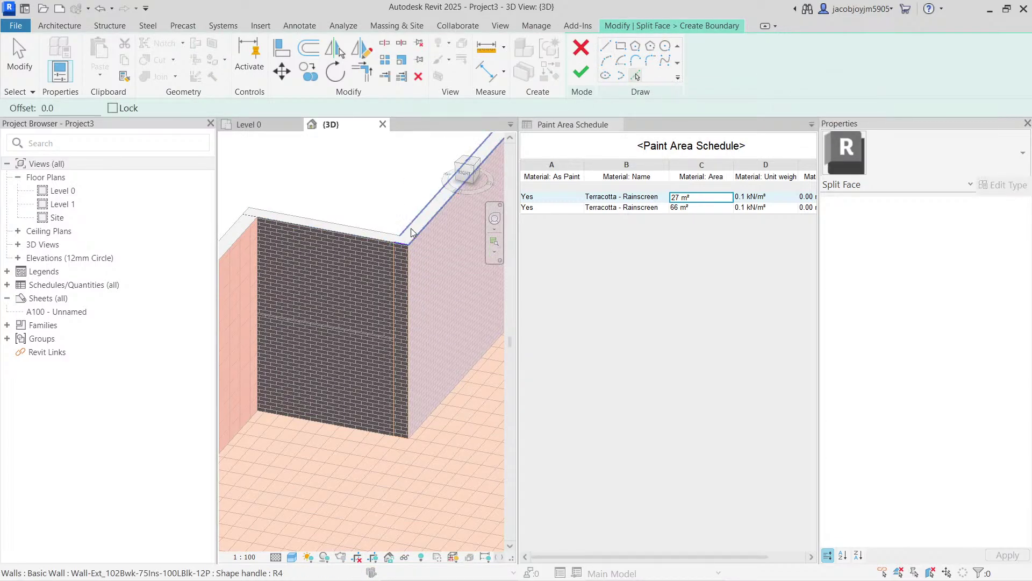
Align the strip's sketch line with the existing split line on the short wall and finish the split.
key("Escape")
key("a")
key("l")
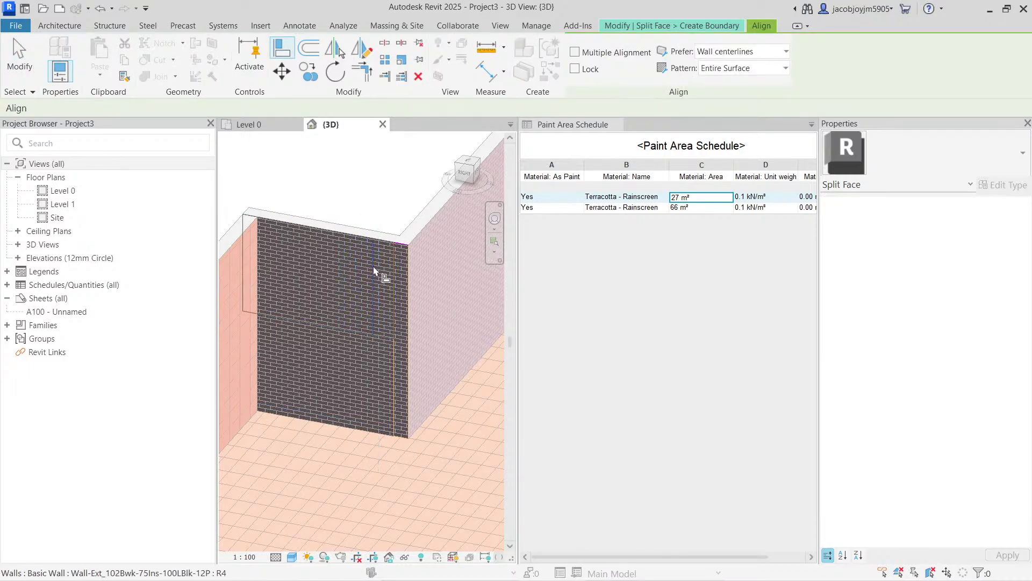
left_click(342, 310)
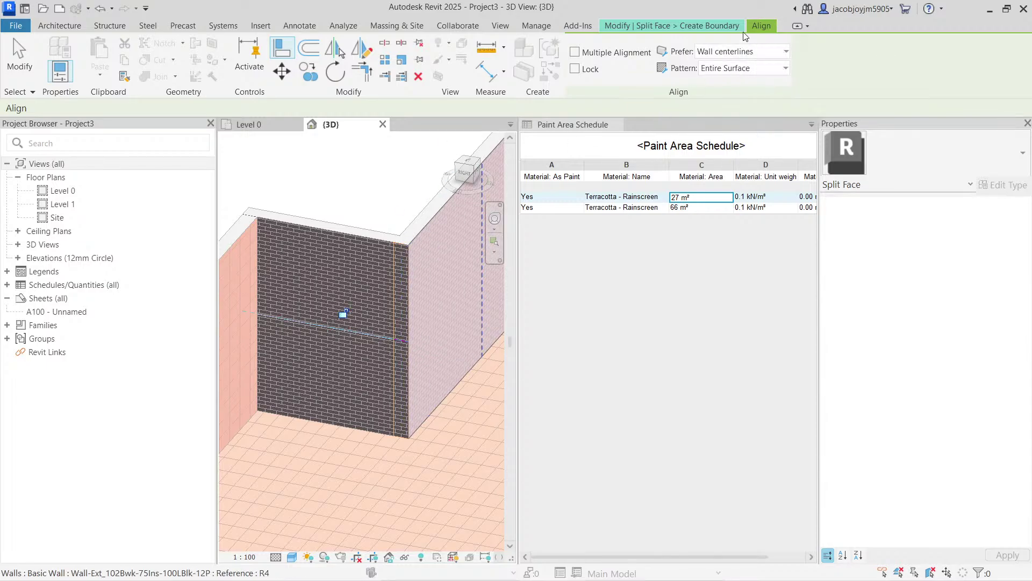
key("Escape")
left_click(582, 69)
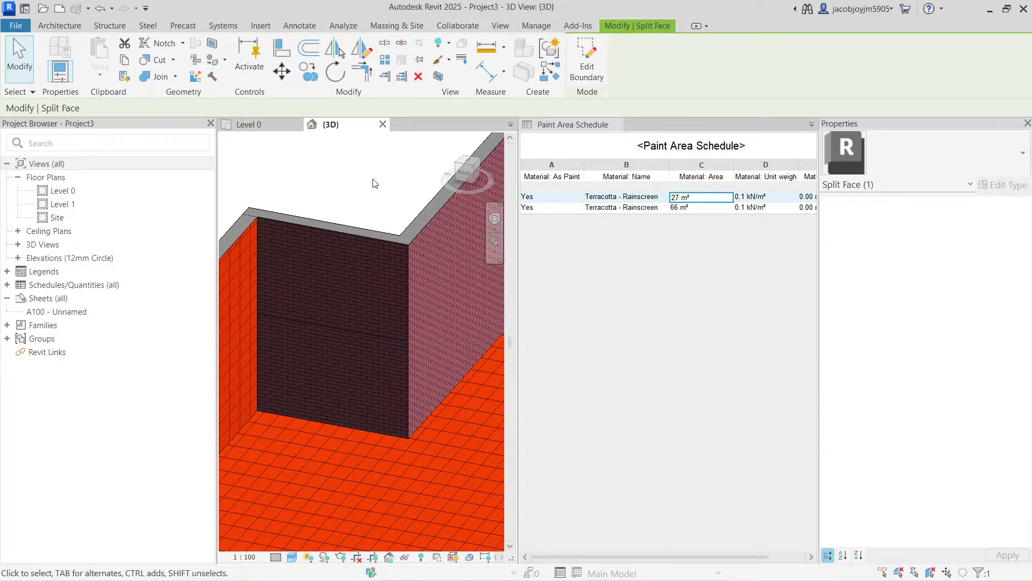
left_click(374, 183)
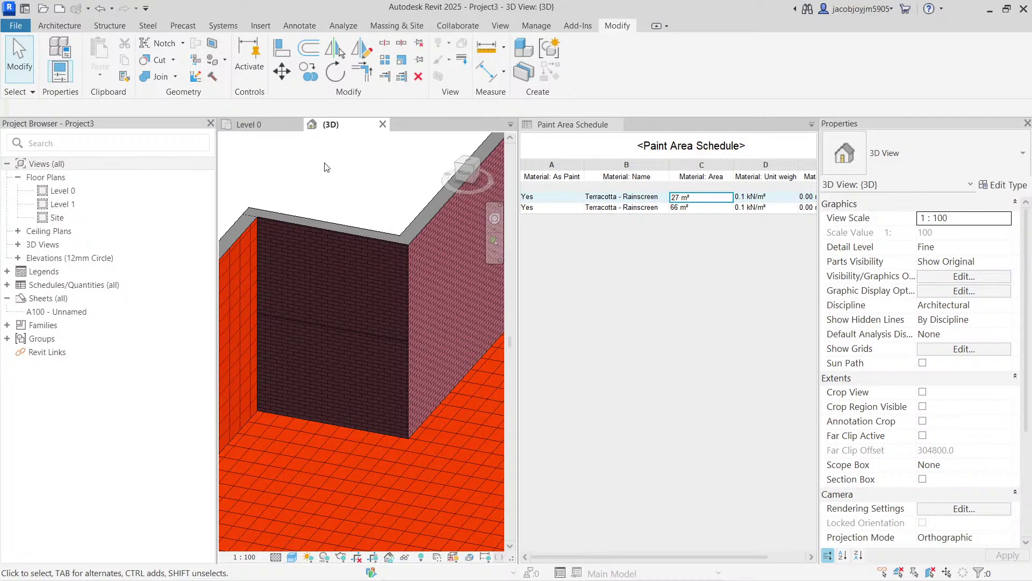
Paint the lower region of the short wall and the lower part of the corner strip with Terracotta - Rainscreen.
left_click(197, 78)
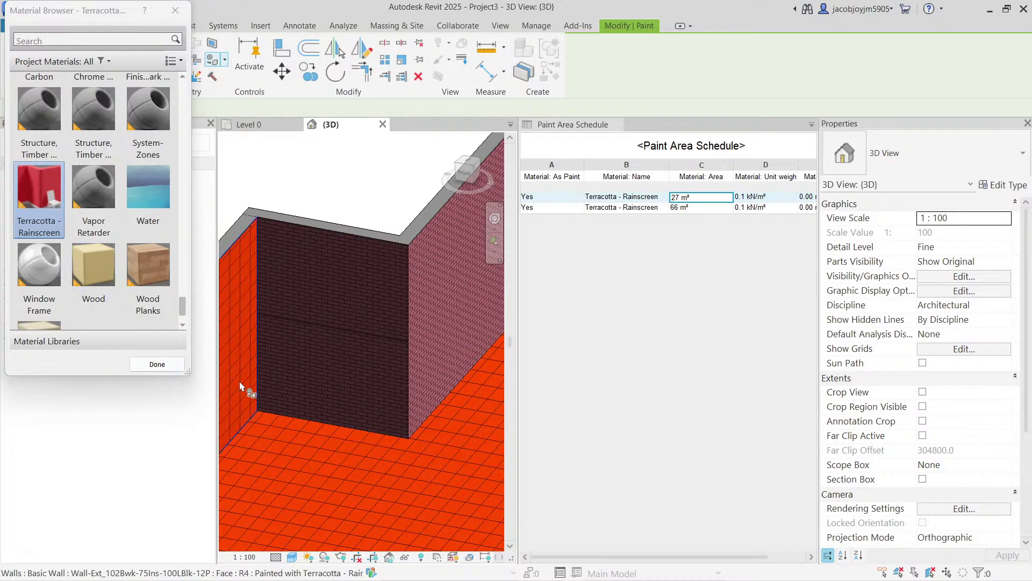
left_click(299, 367)
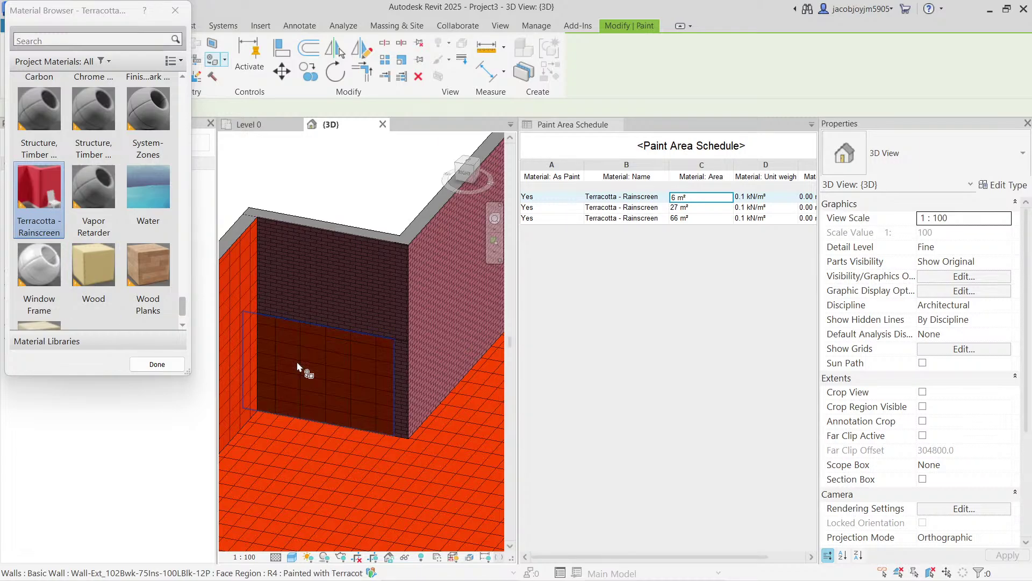
left_click(402, 391)
scroll(359, 284, "down", 2)
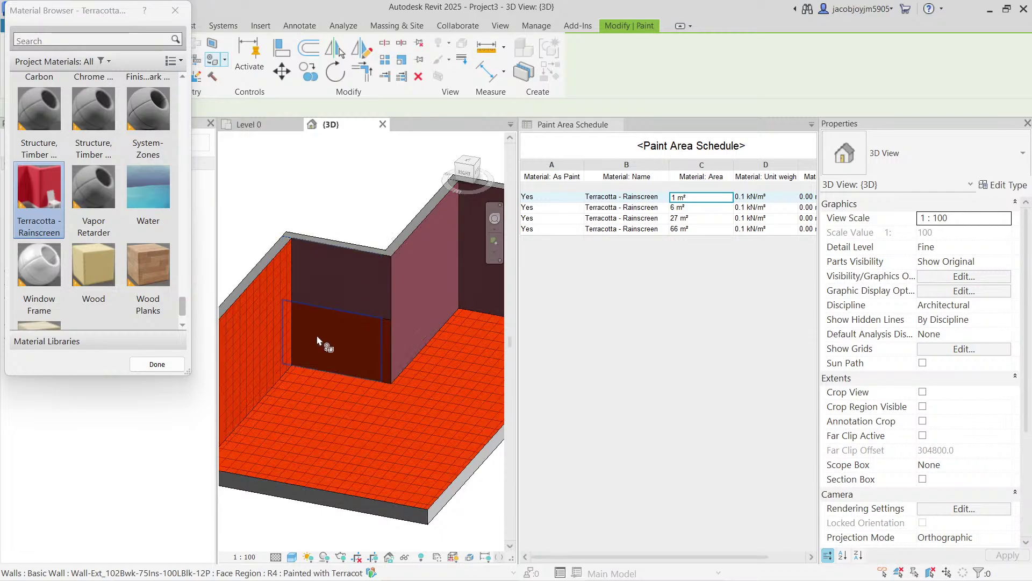
mouse_move(324, 338)
middle_mouse_down("shift")
mouse_move(373, 325)
mouse_move(417, 332)
mouse_move(384, 319)
middle_mouse_up("shift")
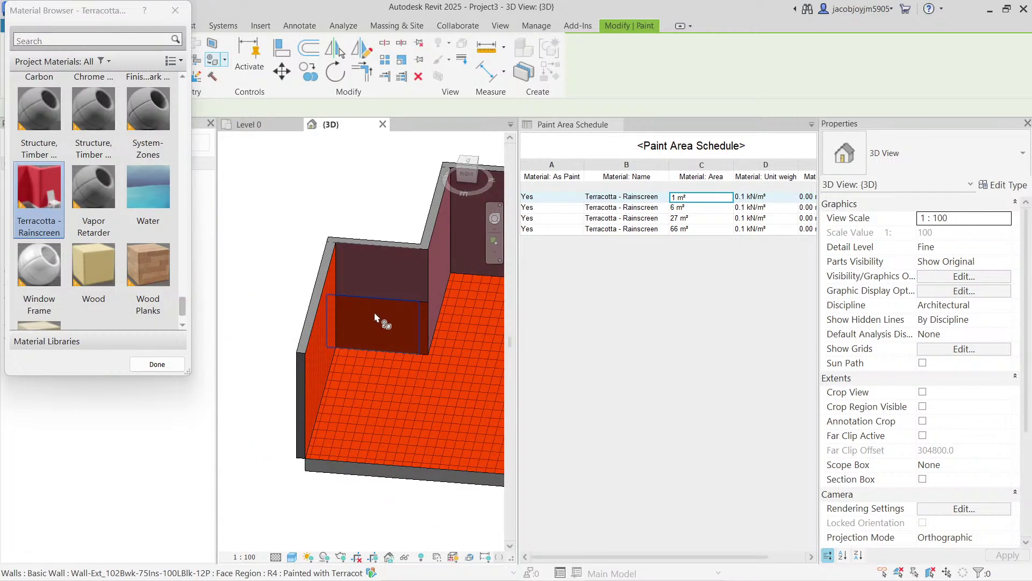
left_click(157, 364)
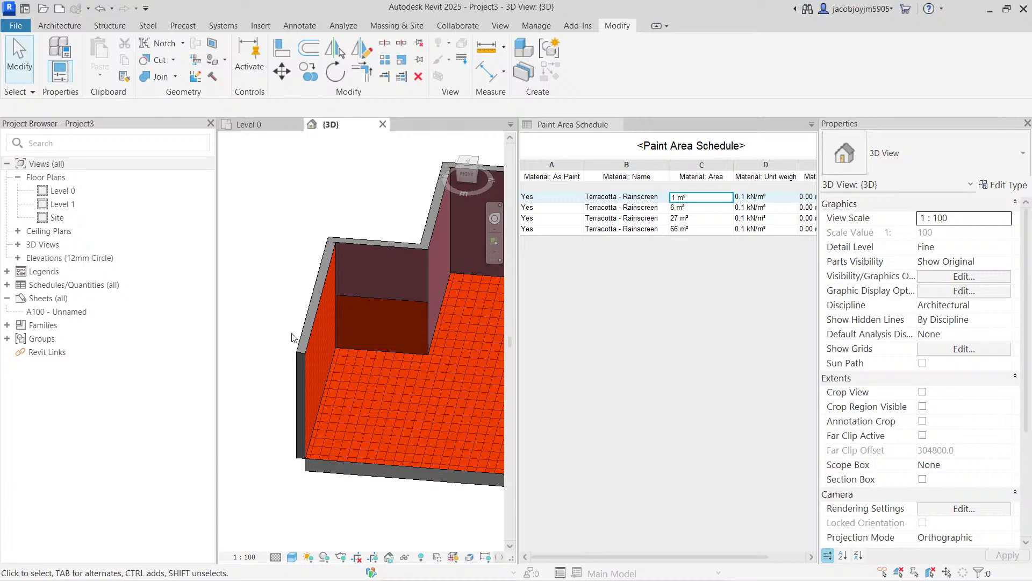
Temporarily hide the long painted wall adjoining the short wall to expose the short wall's covered end.
left_click(306, 298)
key("h")
key("h")
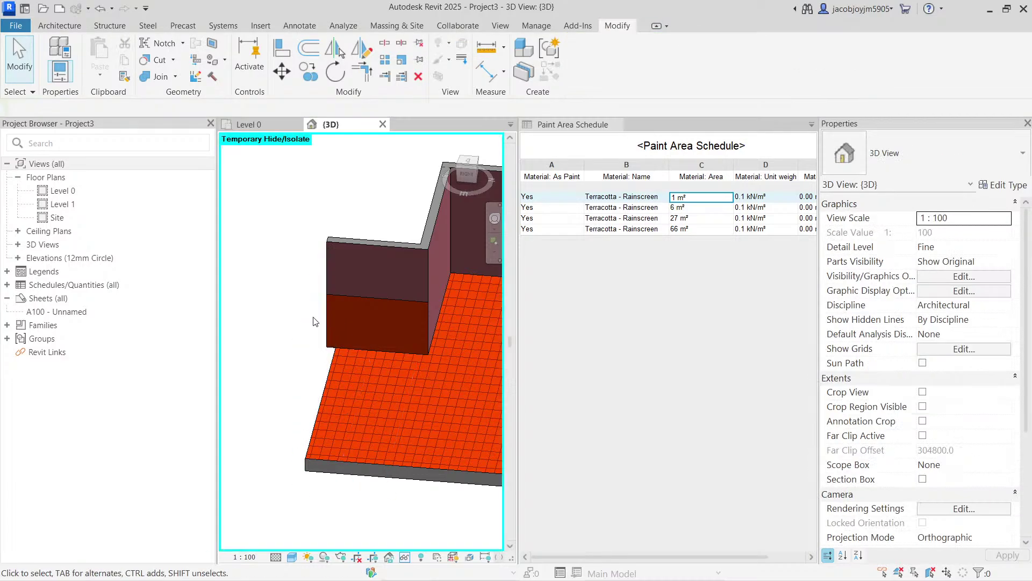
middle_click_drag(316, 322, 310, 296, "shift")
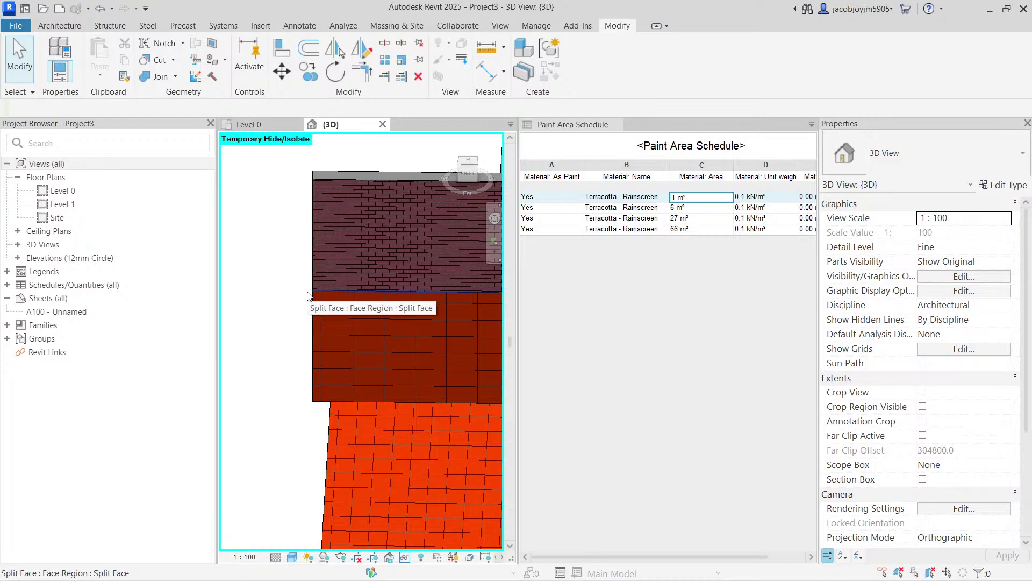
middle_click_drag(308, 295, 209, 119, "shift")
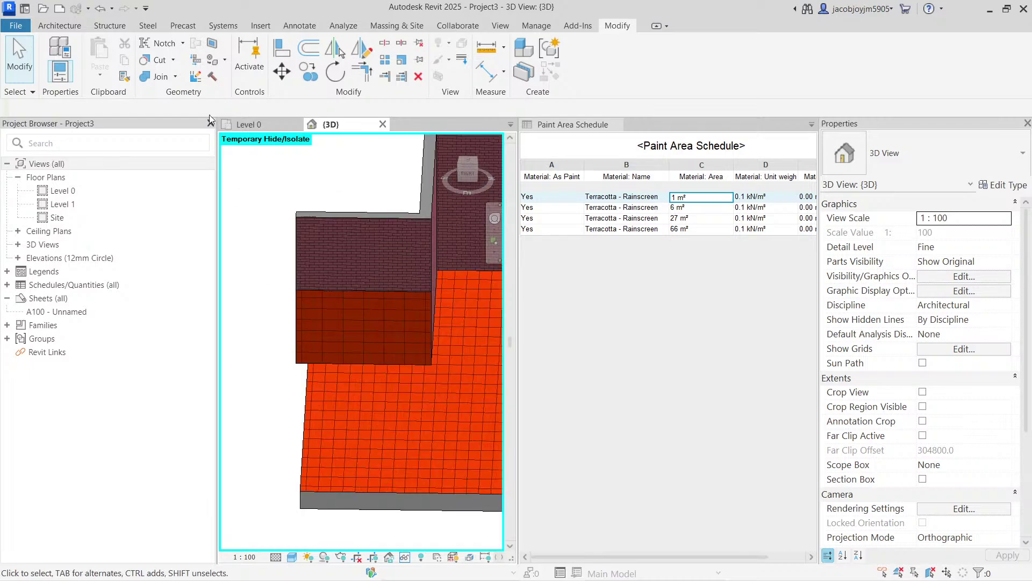
Split the short wall's painted lower region with a vertical line from its base at the floor edge up to the horizontal split line.
left_click(213, 44)
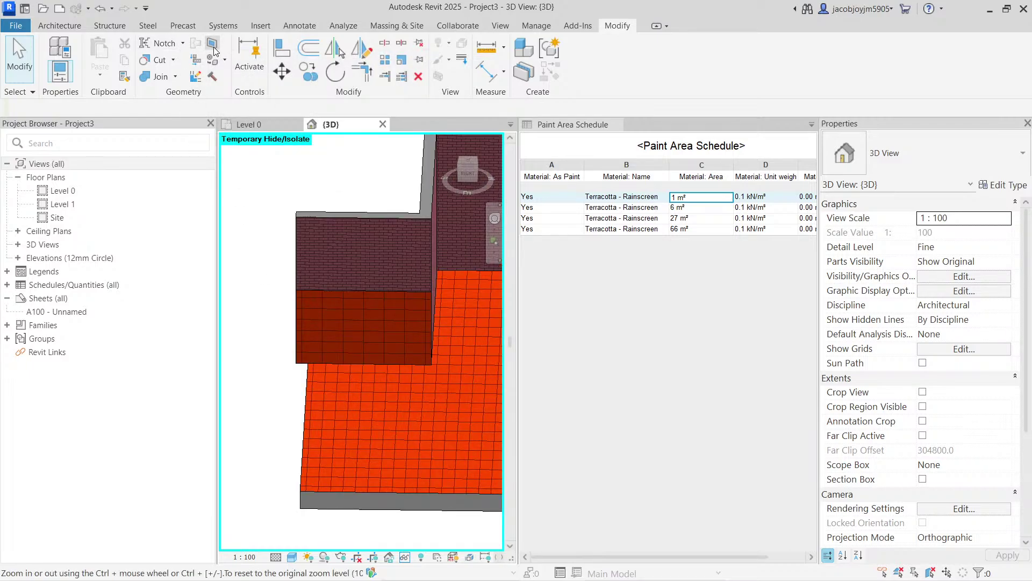
left_click(318, 293)
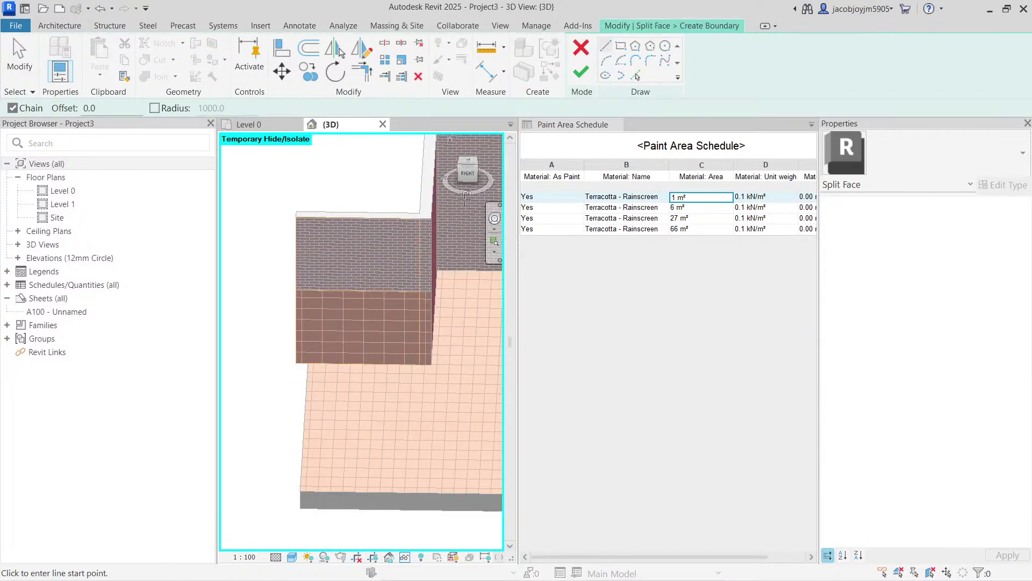
left_click(307, 363)
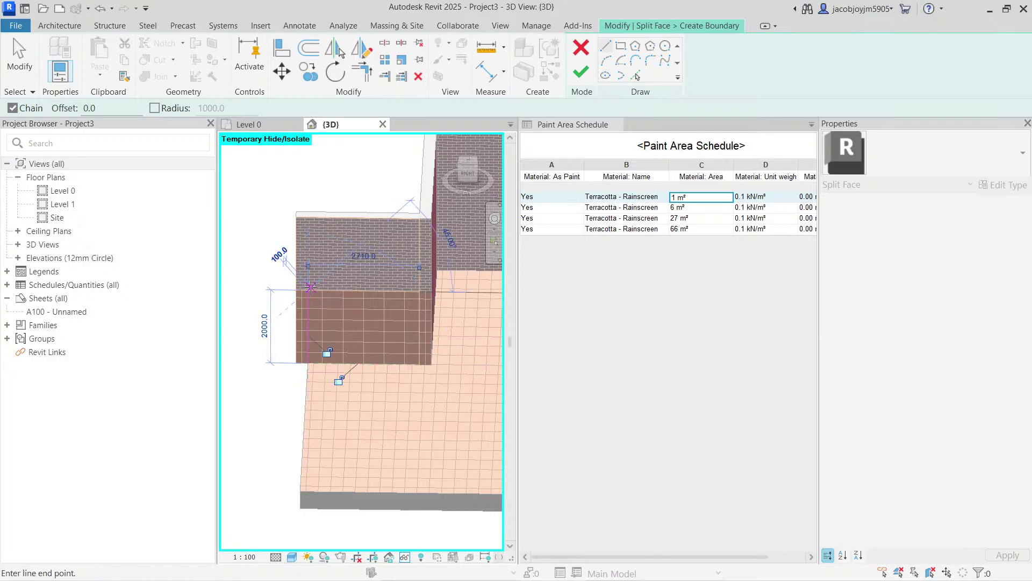
left_click(310, 288)
scroll(309, 290, "up", 3)
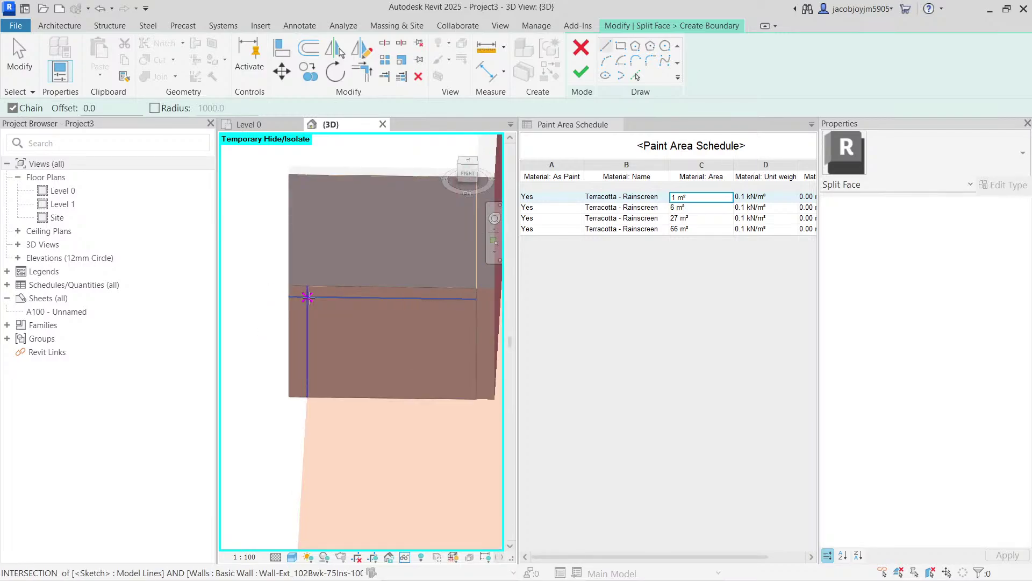
left_click(580, 71)
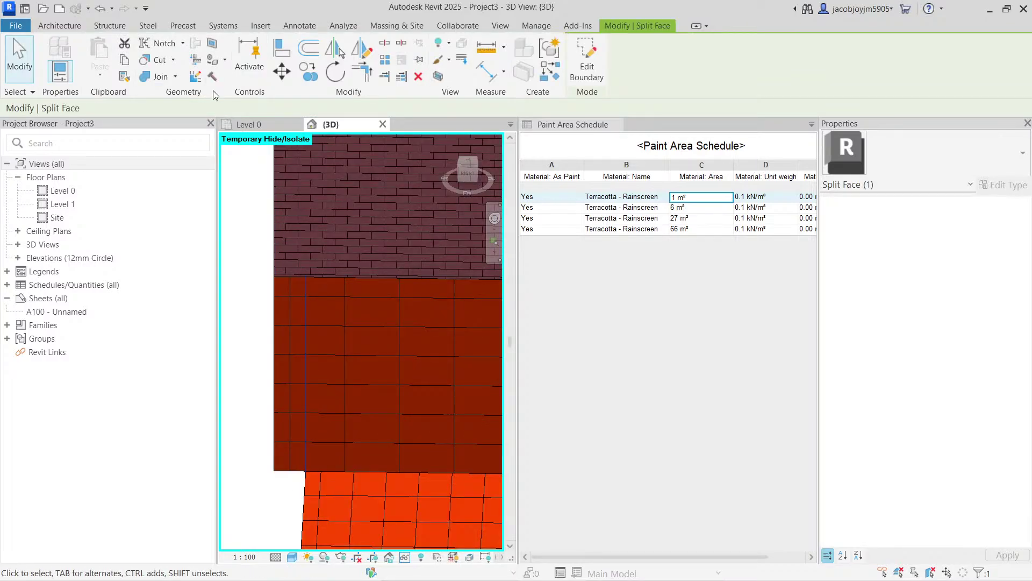
Remove the paint from the narrow strip at the exposed end of the short wall.
left_click(225, 59)
left_click(244, 109)
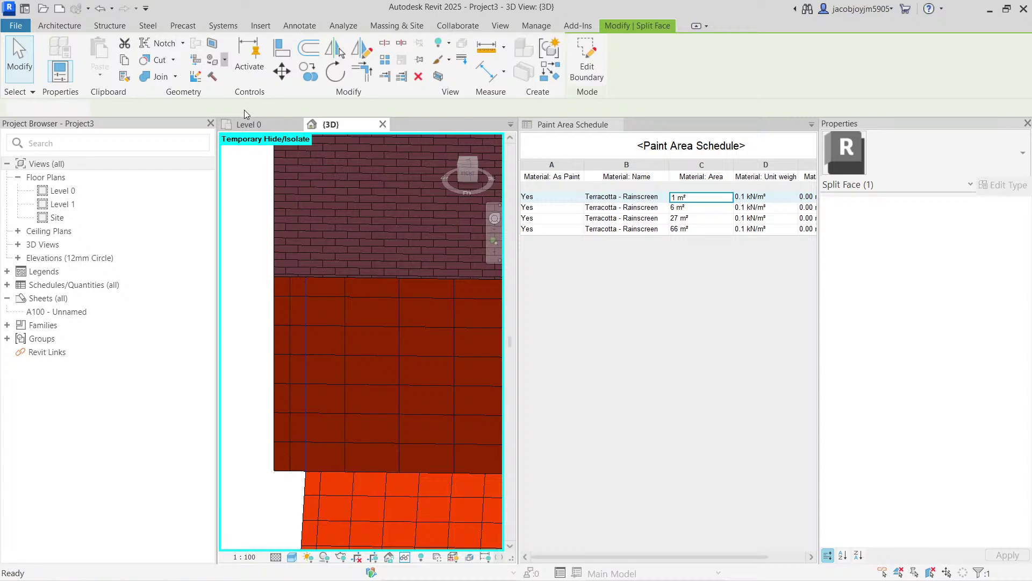
left_click(292, 304)
scroll(295, 304, "down", 4)
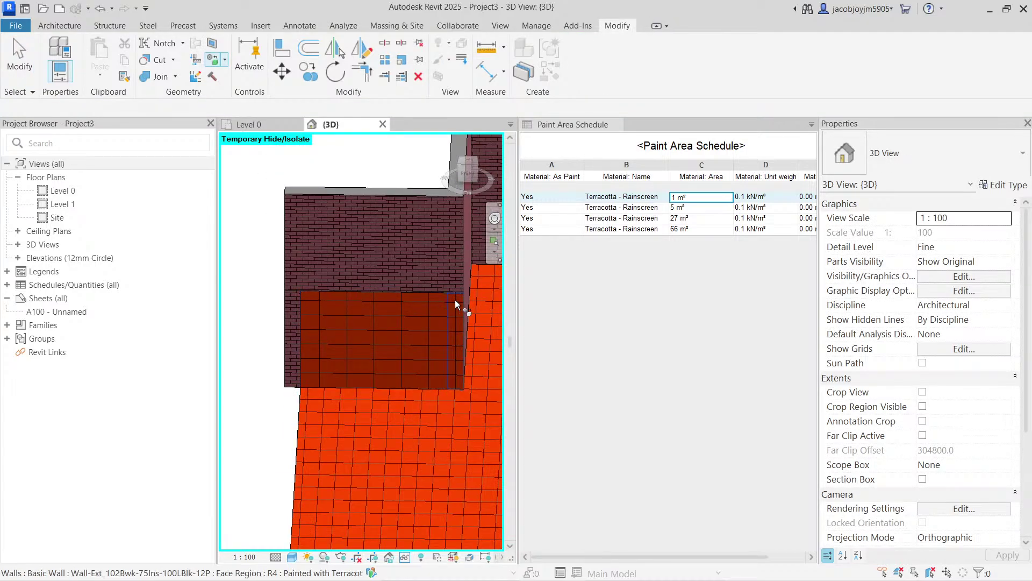
middle_click_drag(455, 298, 422, 319, "shift")
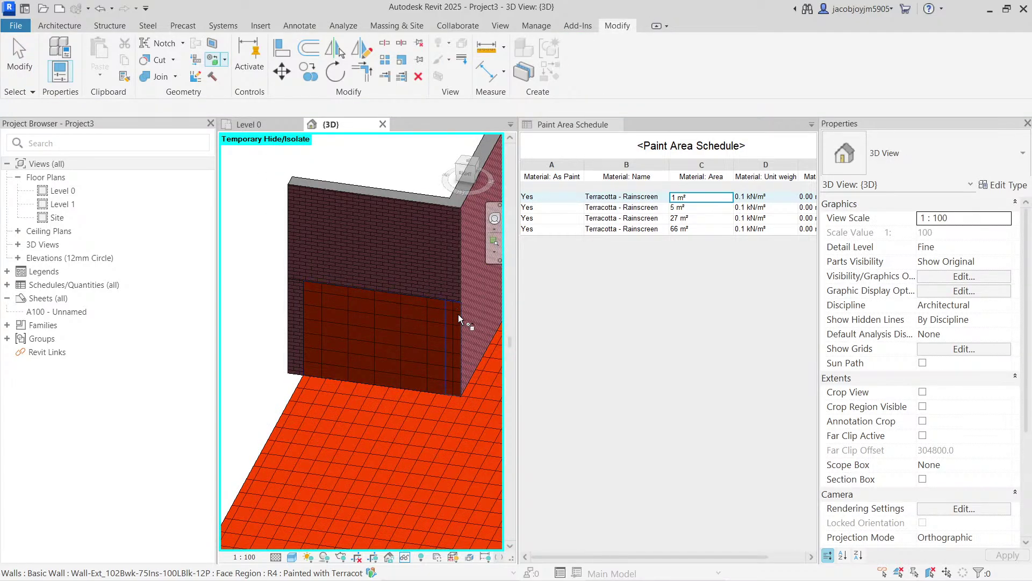
key("Escape")
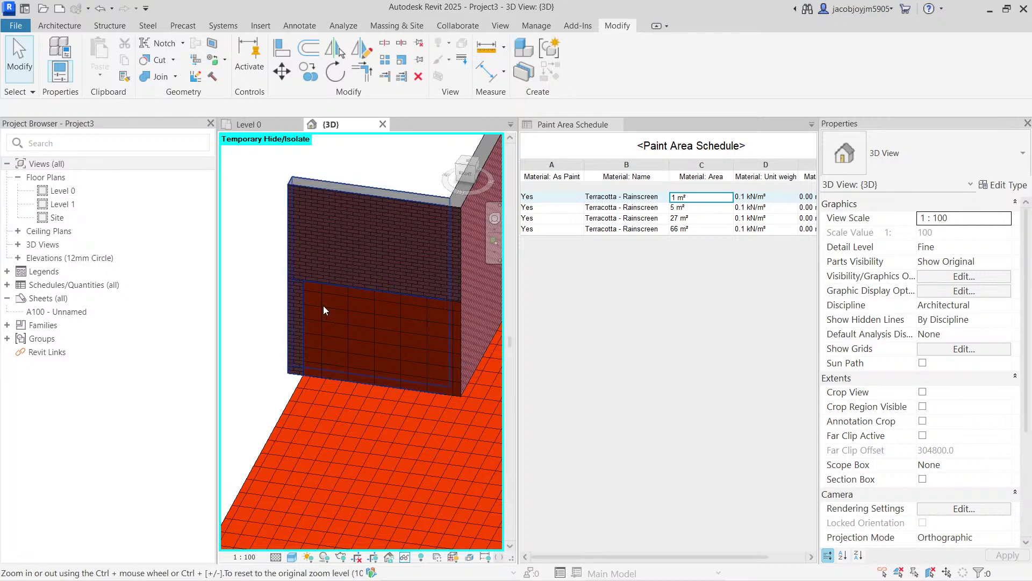
Reset Temporary Hide/Isolate to bring the hidden wall back into the 3D view.
key("h")
key("r")
scroll(324, 308, "down", 3)
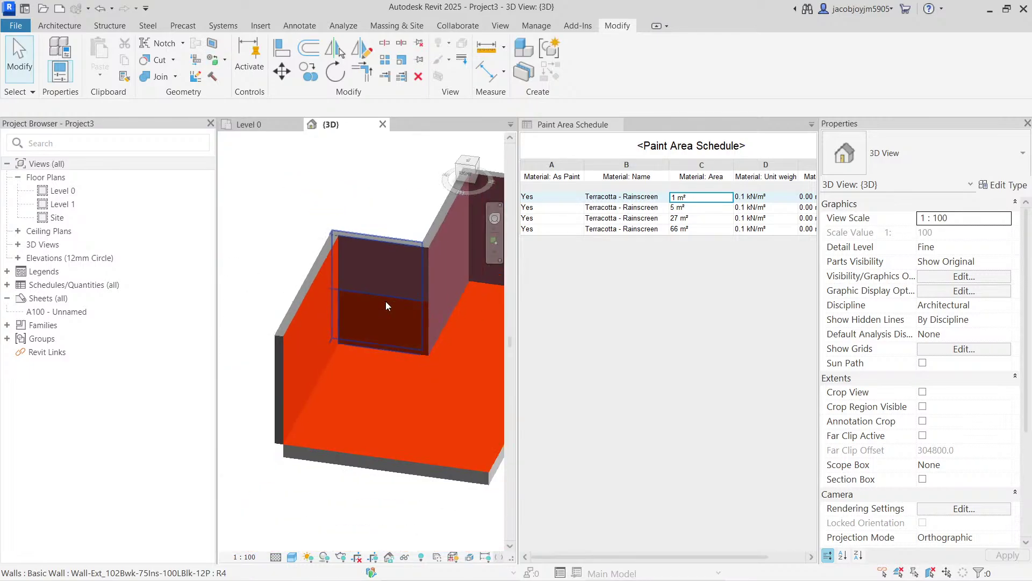
Temporarily hide the long painted wall to inspect the unpainted strip at the short wall's end, and bring the wall back.
middle_click_drag(343, 244, 341, 270, "shift")
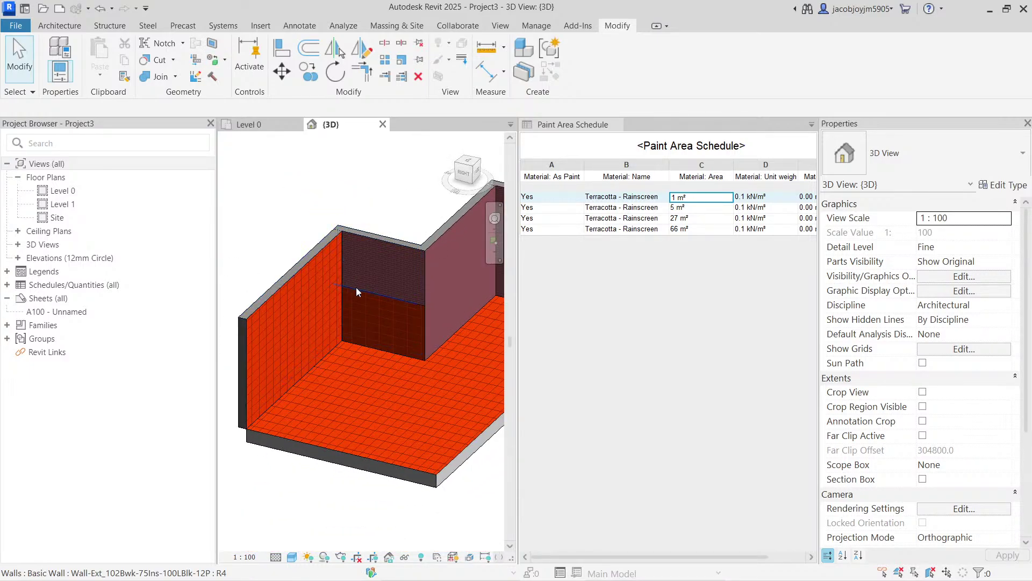
left_click(379, 232)
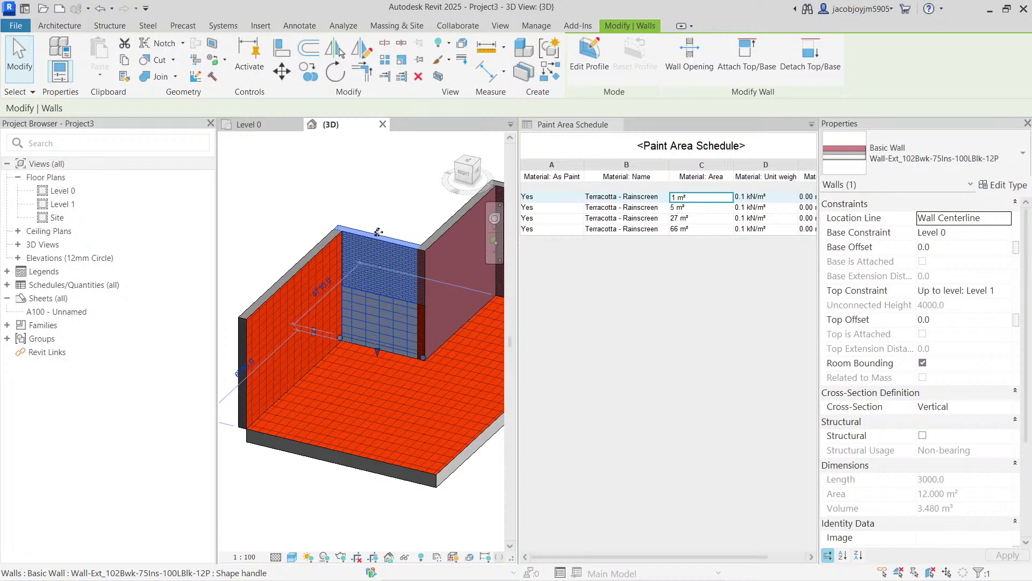
left_click(368, 197)
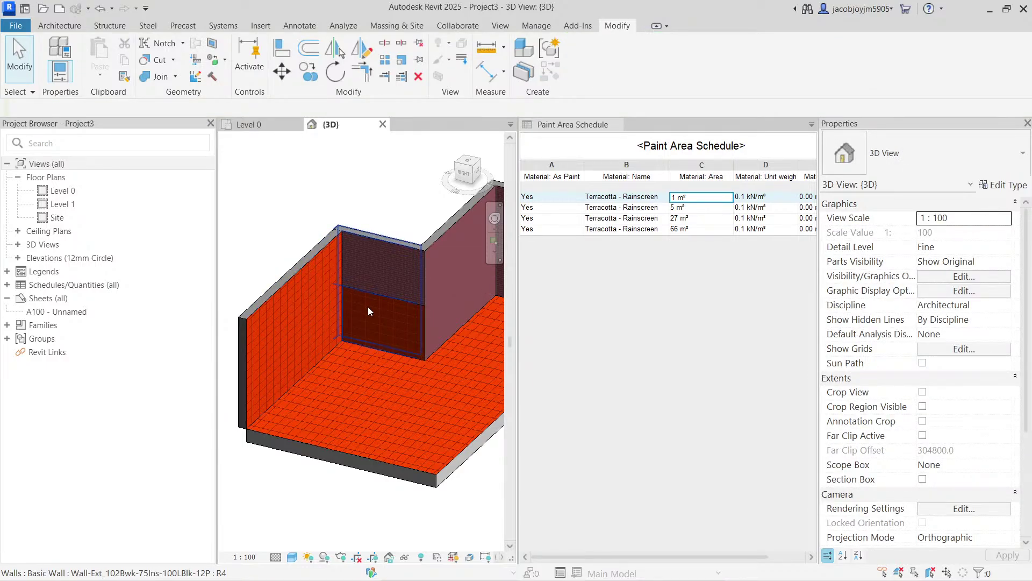
left_click(304, 282)
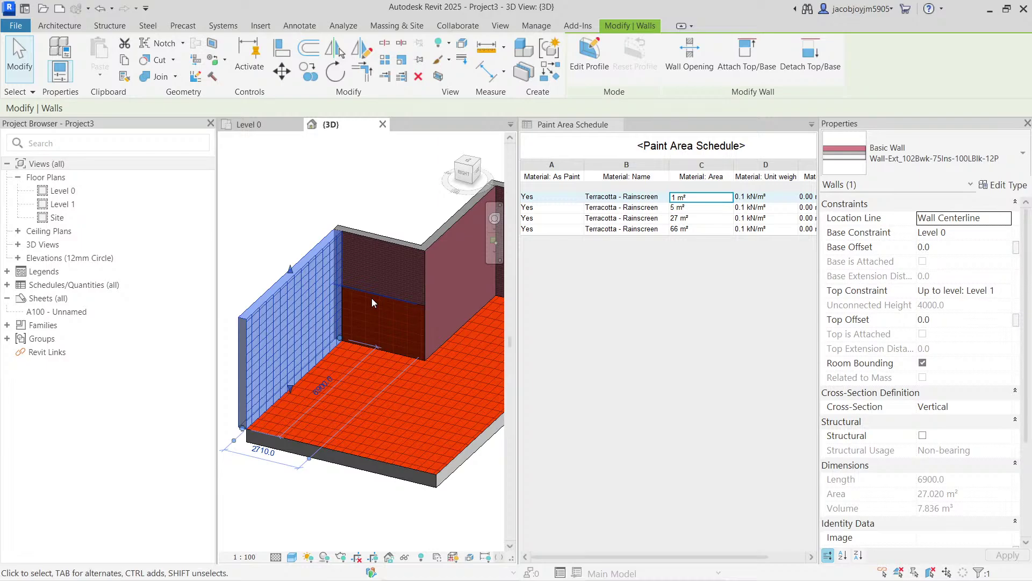
key("h")
key("h")
scroll(341, 293, "up", 4)
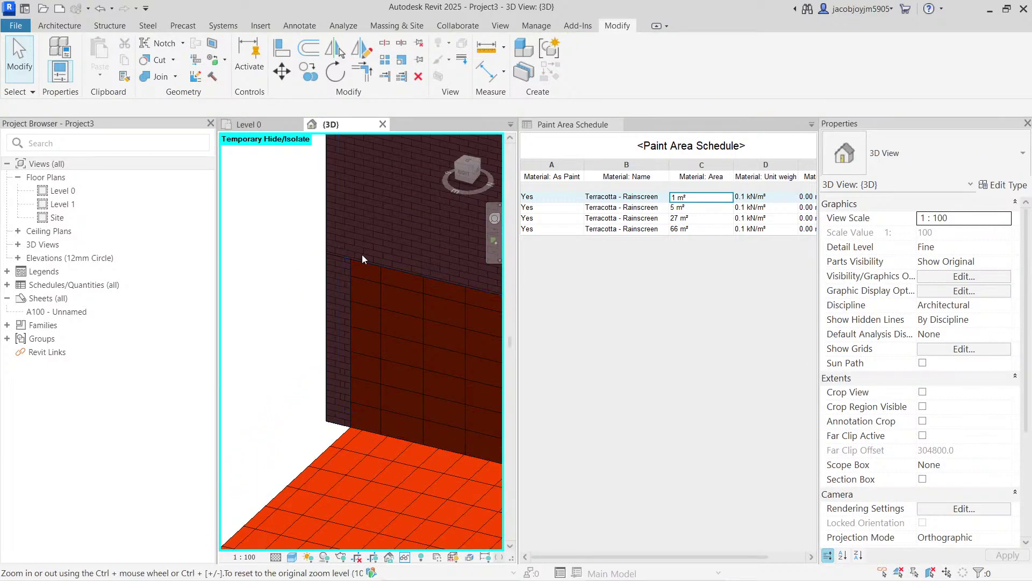
key("h")
key("r")
scroll(323, 260, "down", 4)
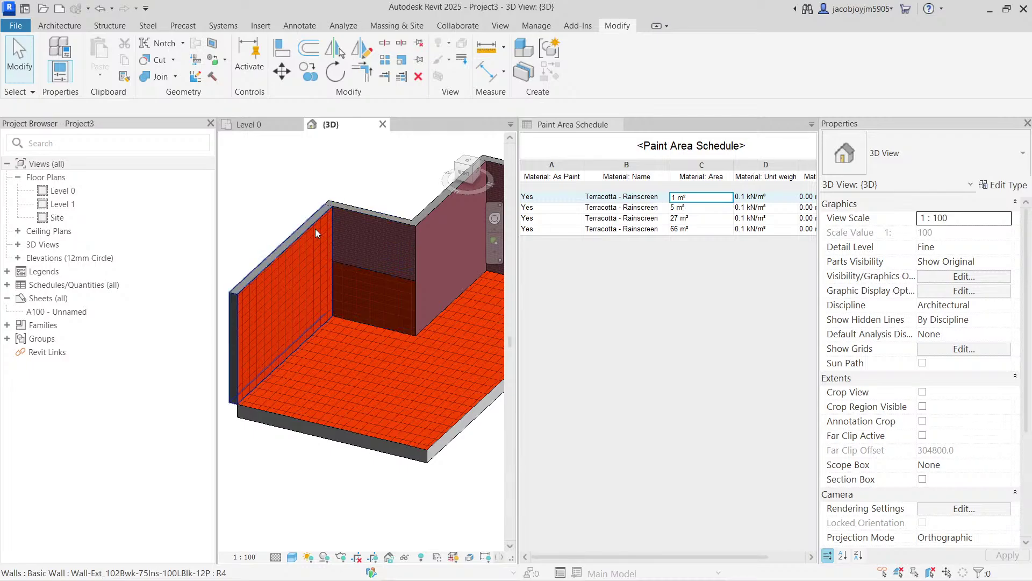
middle_click_drag(315, 228, 347, 261, "shift")
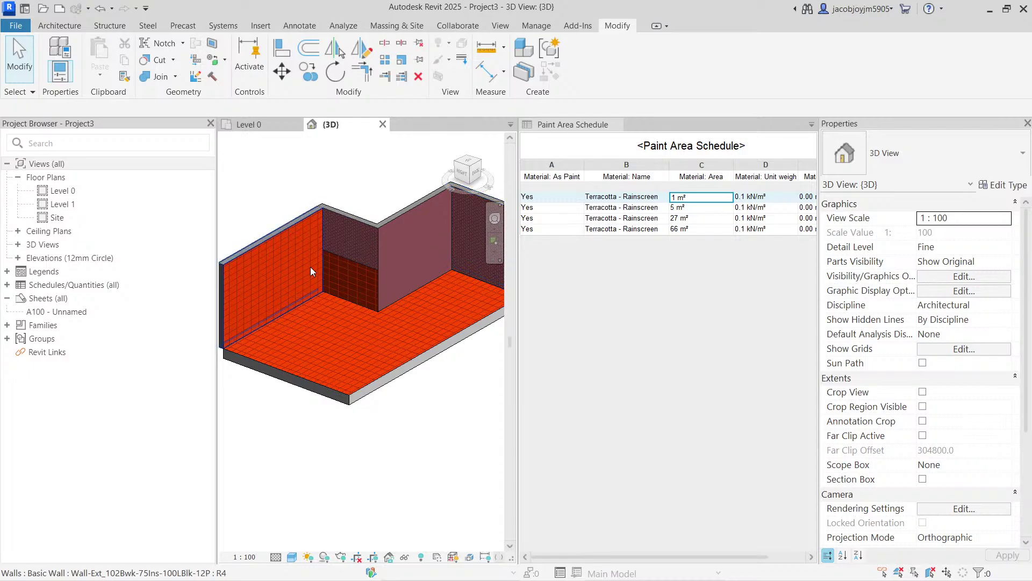
Start an in-place component in the Generic Models category with the name Generic Models 1.
scroll(311, 267, "down", 4)
left_click(74, 27)
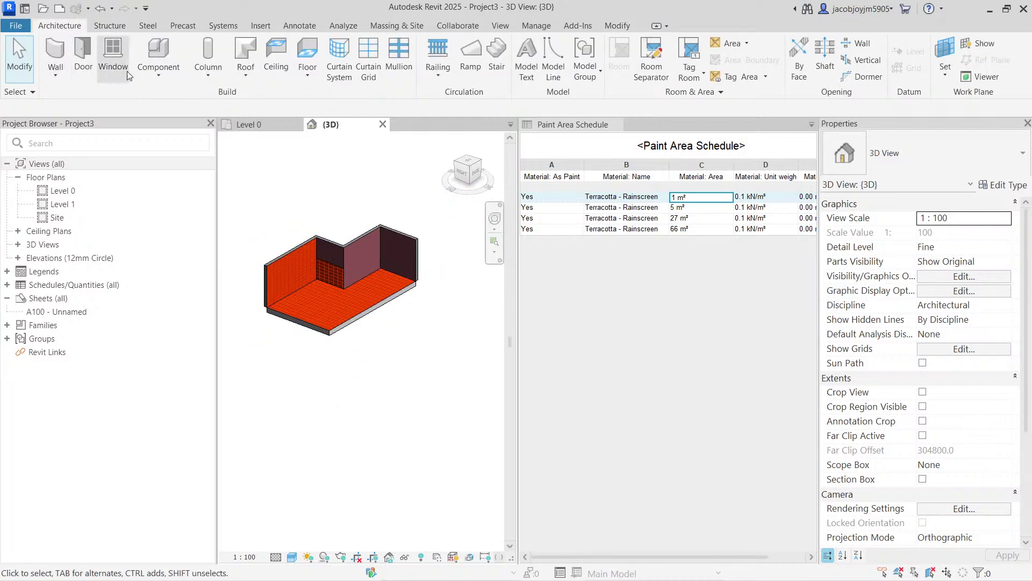
left_click(162, 76)
left_click(183, 128)
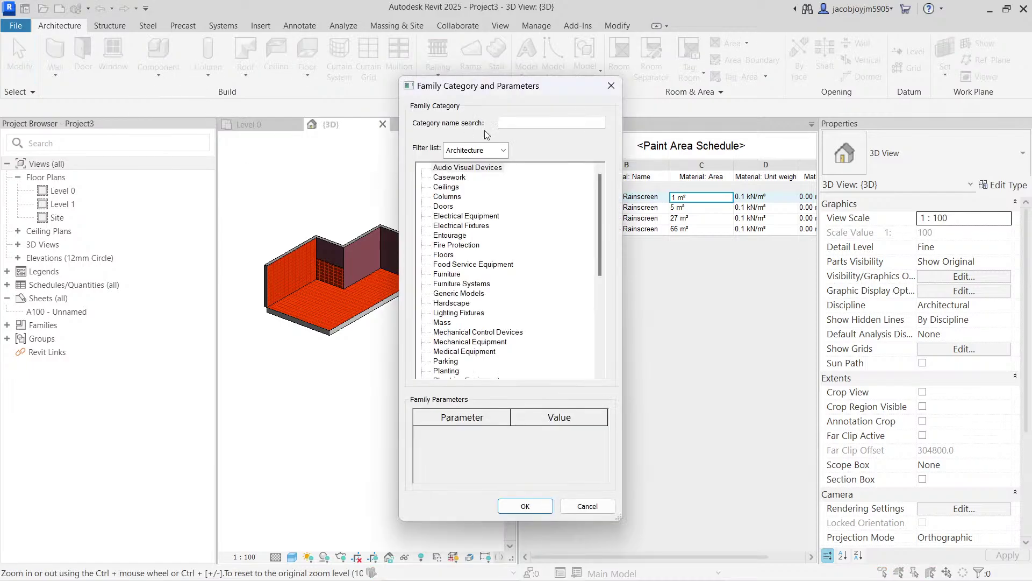
left_click(467, 226)
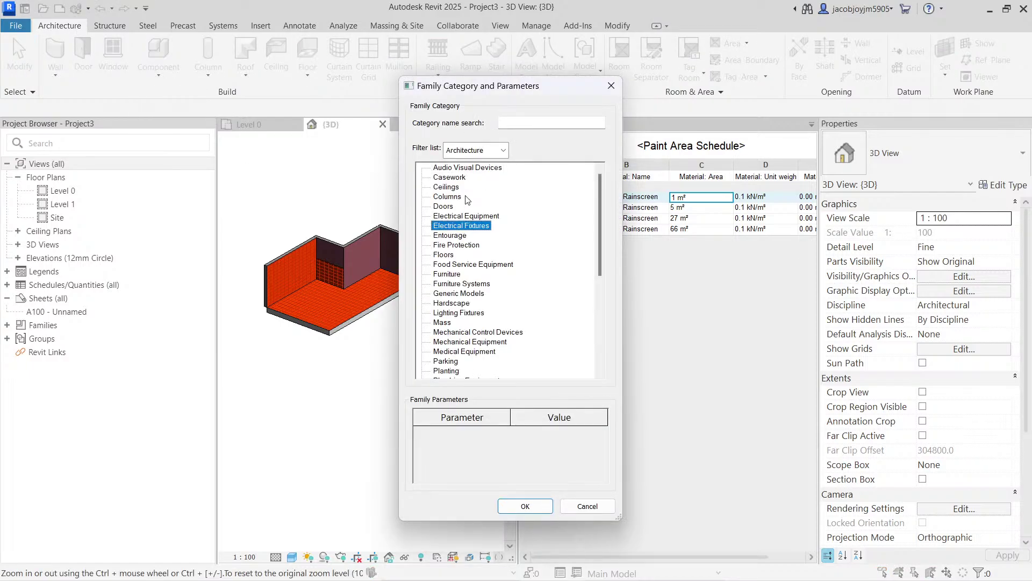
left_click(459, 293)
left_click(532, 508)
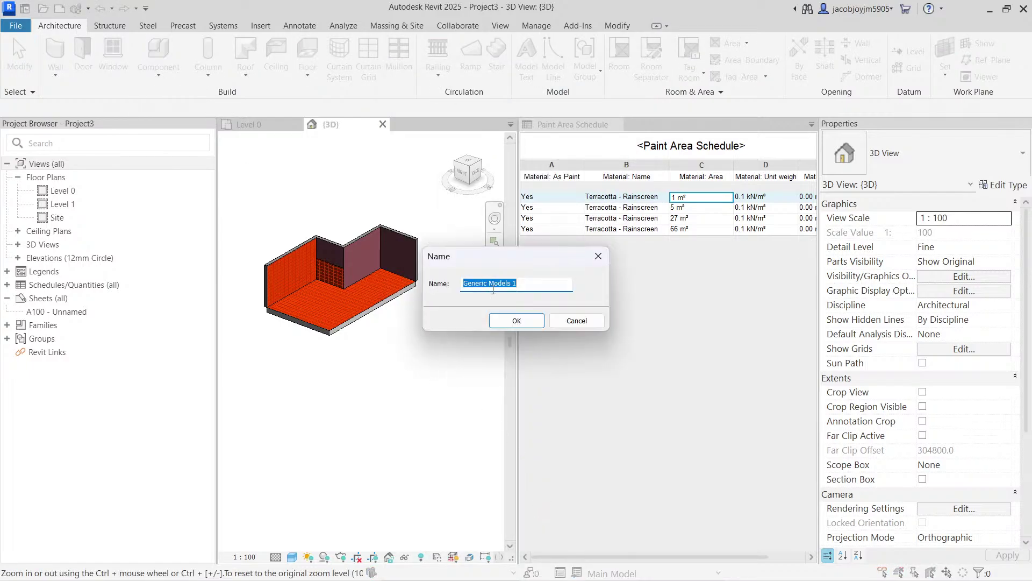
left_click(516, 321)
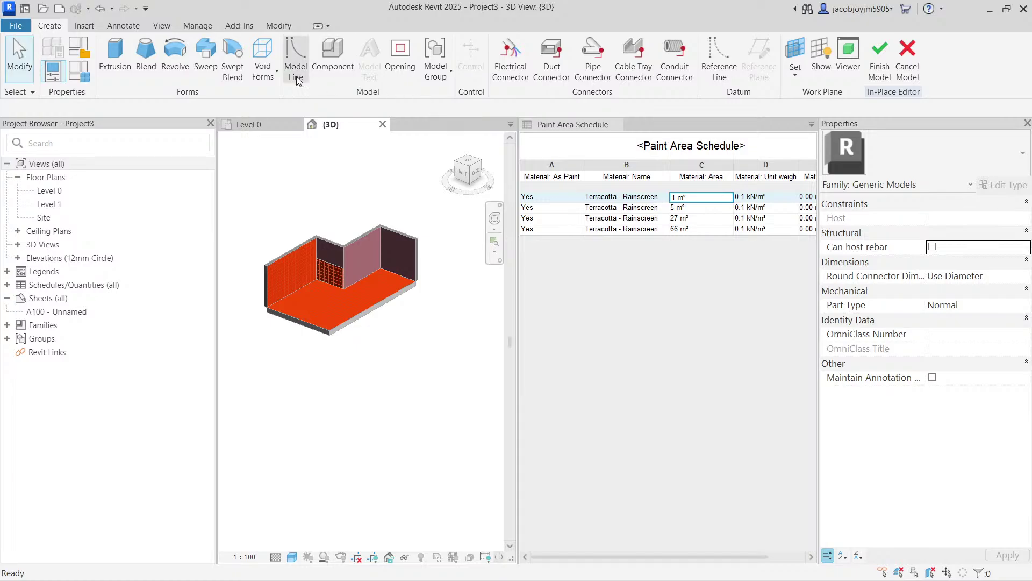
Extrude a rectangle about 6800 by 2200 mm beside the floor slab to a depth of 250 mm.
left_click(115, 53)
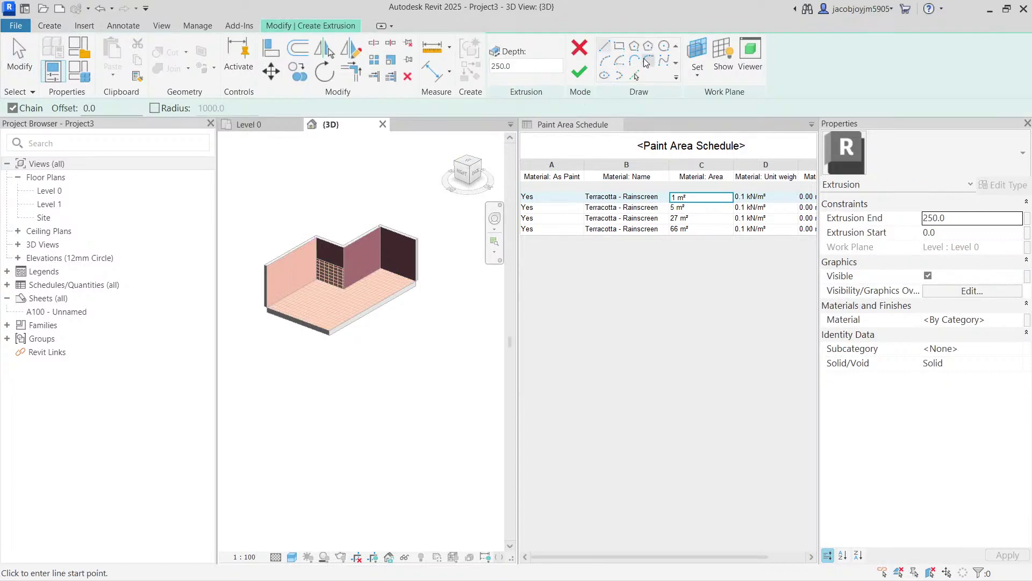
left_click(620, 47)
left_click(414, 344)
left_click(384, 380)
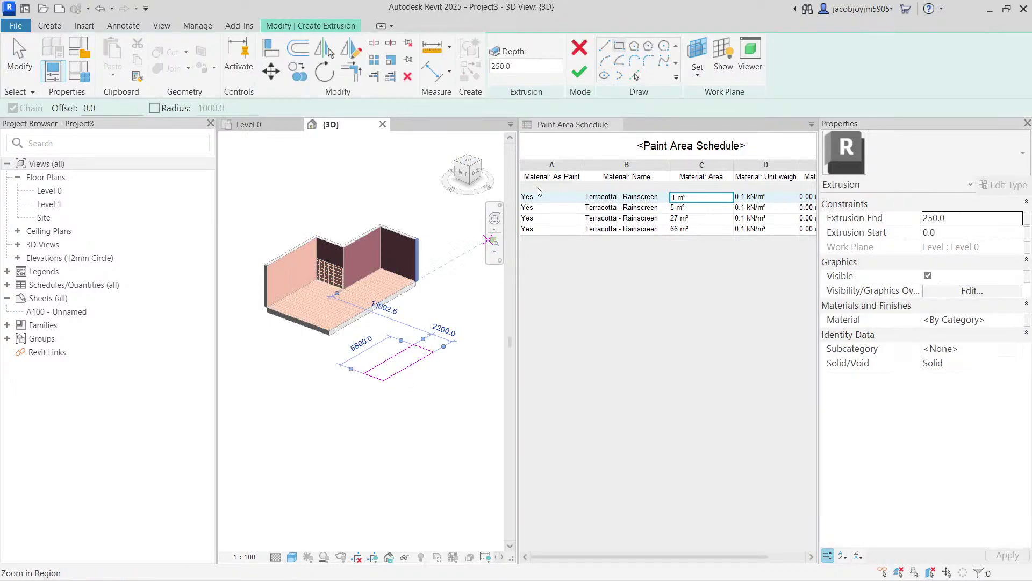
left_click(579, 72)
Stretch the extrusion's top face up to a height of about 5391 mm and finish the in-place model.
scroll(403, 360, "up", 2)
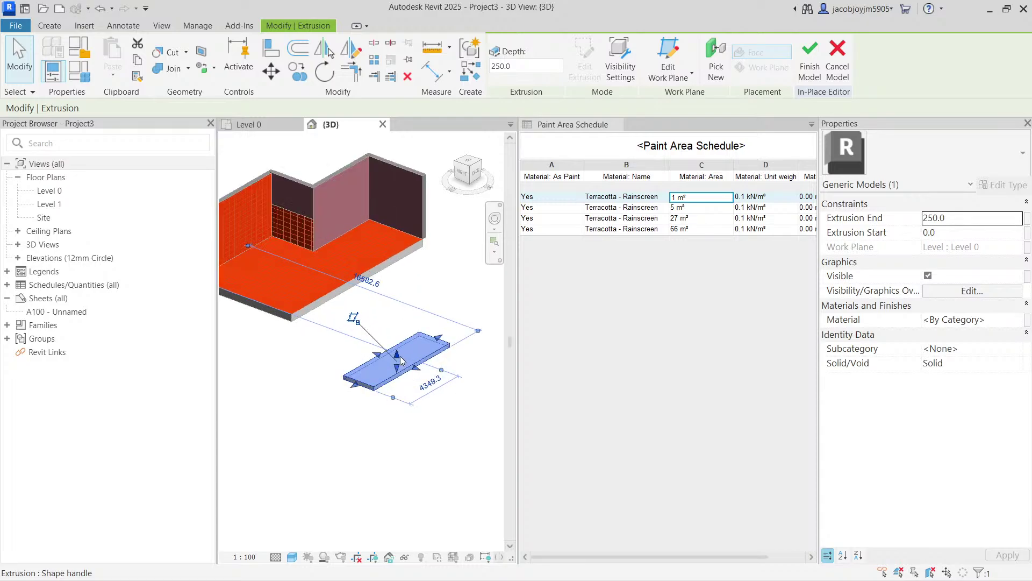
left_click_drag(400, 360, 400, 277)
left_click(810, 59)
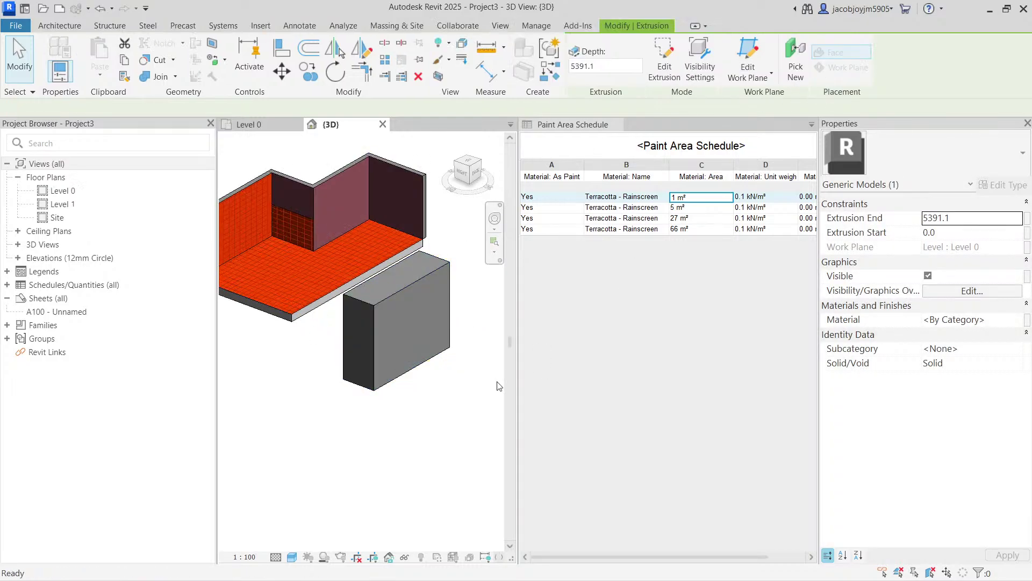
left_click(497, 386)
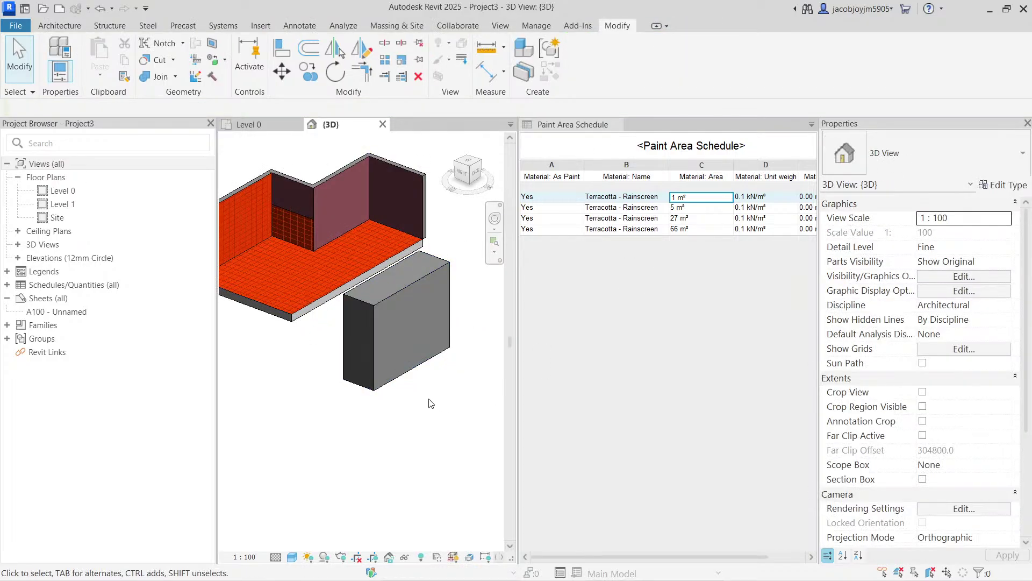
left_click(224, 59)
left_click(233, 81)
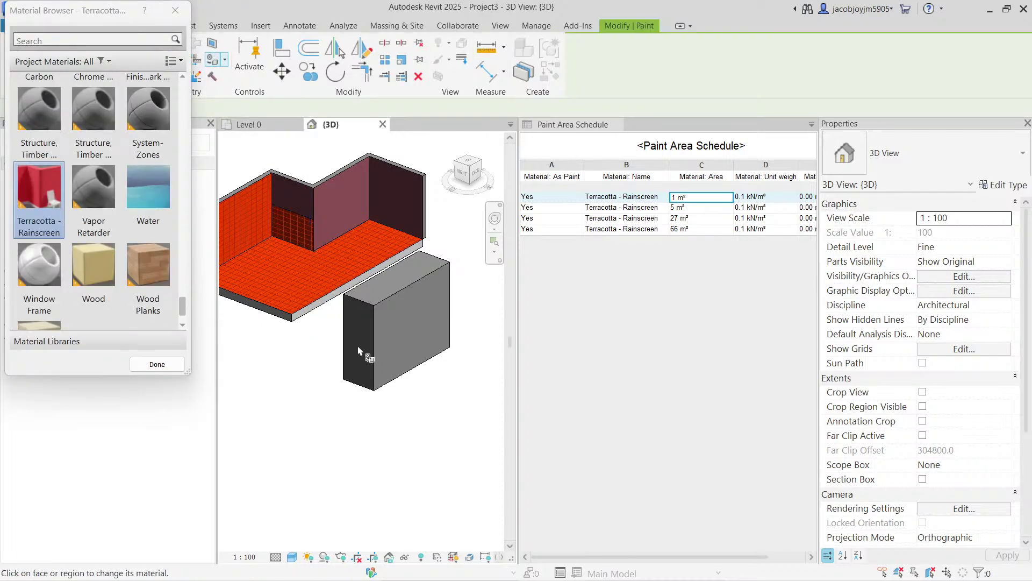
middle_click_drag(379, 303, 428, 367, "shift")
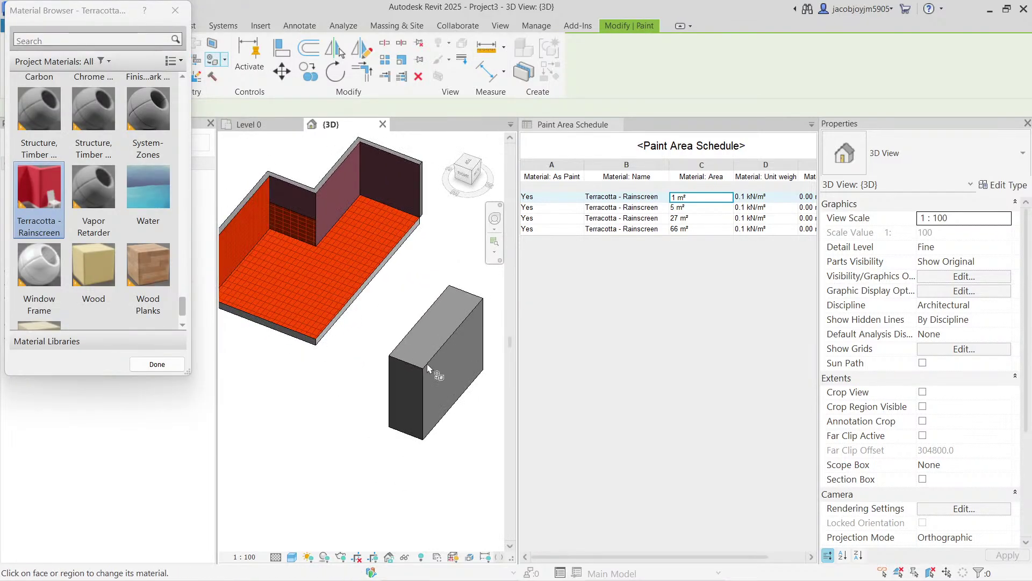
key("Escape")
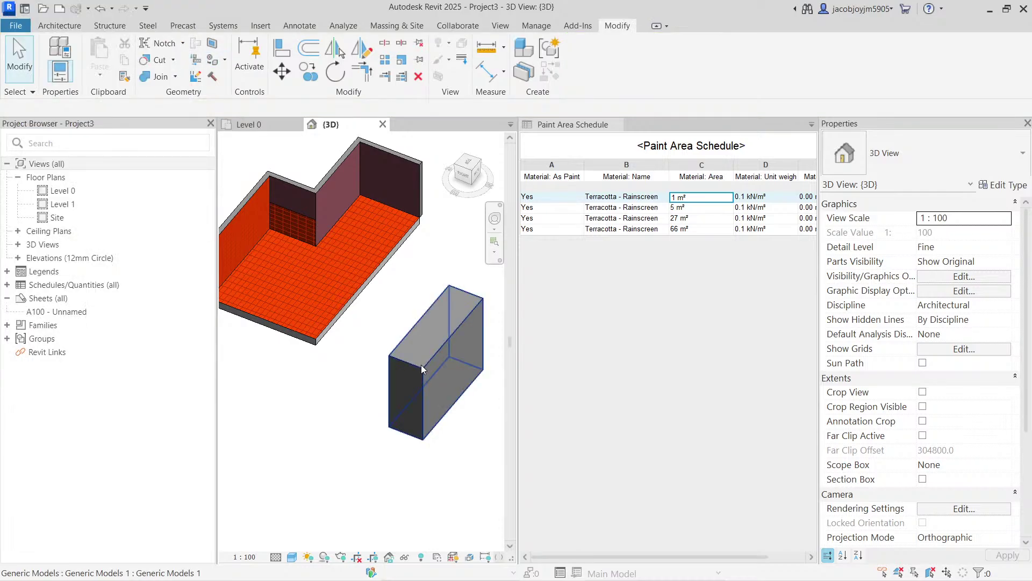
Edit the generic model block in place, paint its narrow end and adjoining long side with Terracotta - Rainscreen, and finish the model.
left_click(422, 365)
left_click(583, 59)
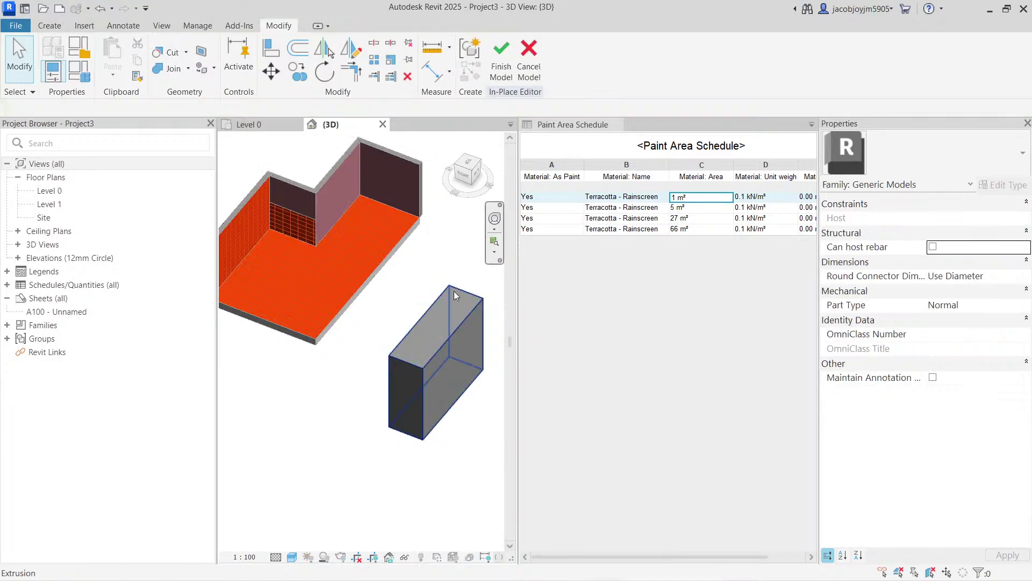
left_click(202, 68)
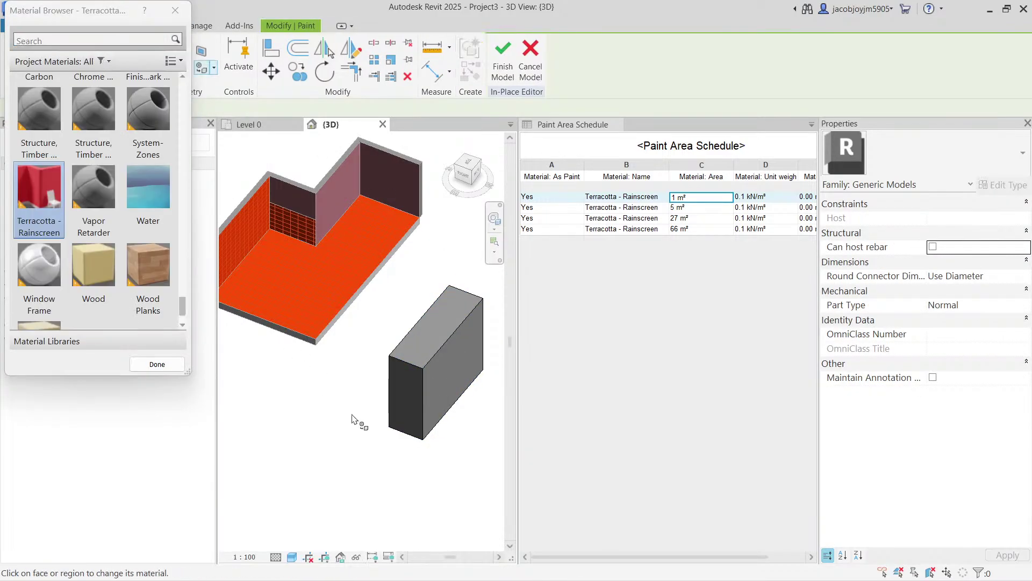
left_click(401, 388)
scroll(425, 451, "up", 3)
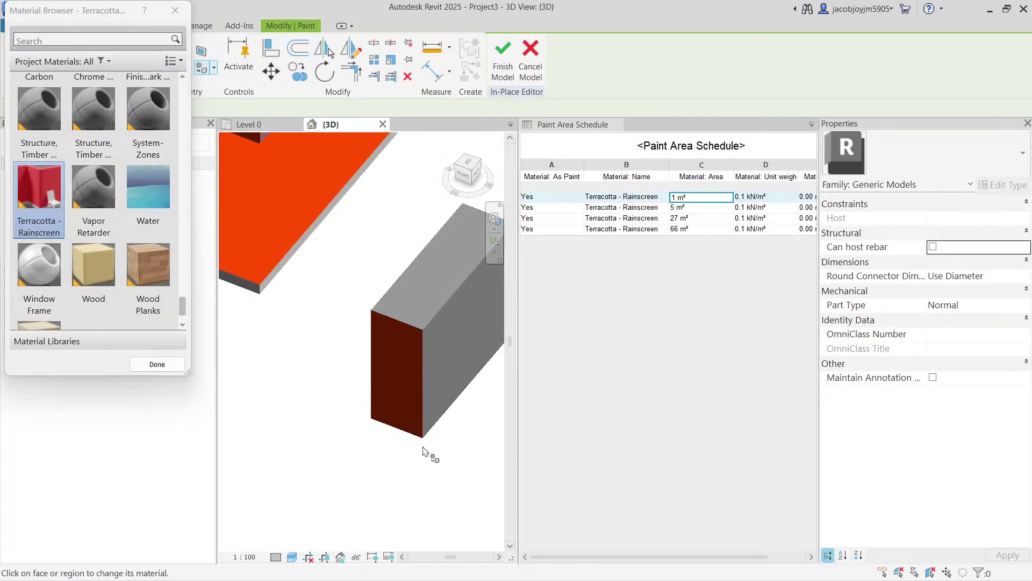
mouse_move(426, 450)
middle_mouse_down("shift")
mouse_move(401, 430)
mouse_move(366, 298)
middle_mouse_up("shift")
left_click(366, 296)
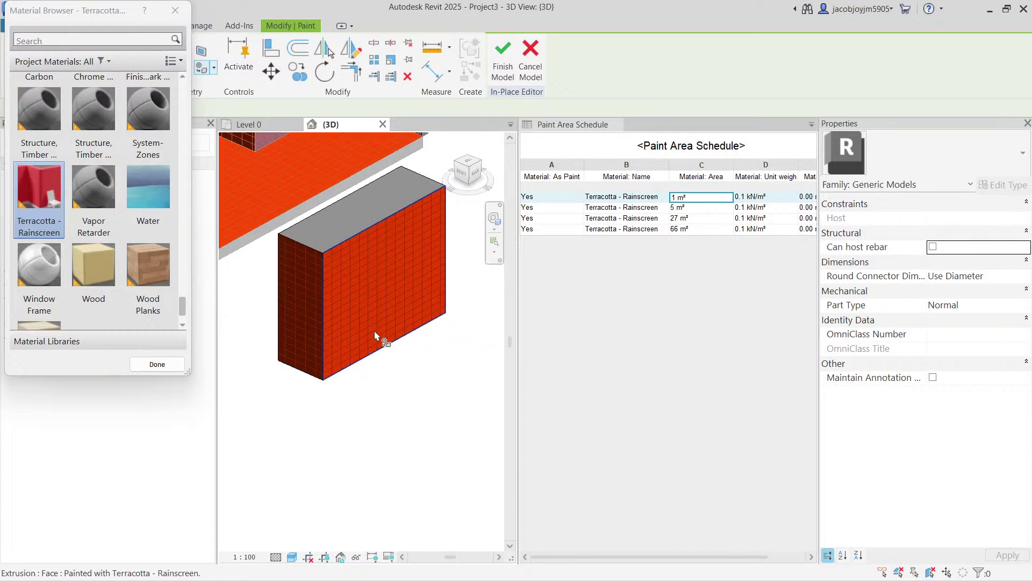
left_click(503, 59)
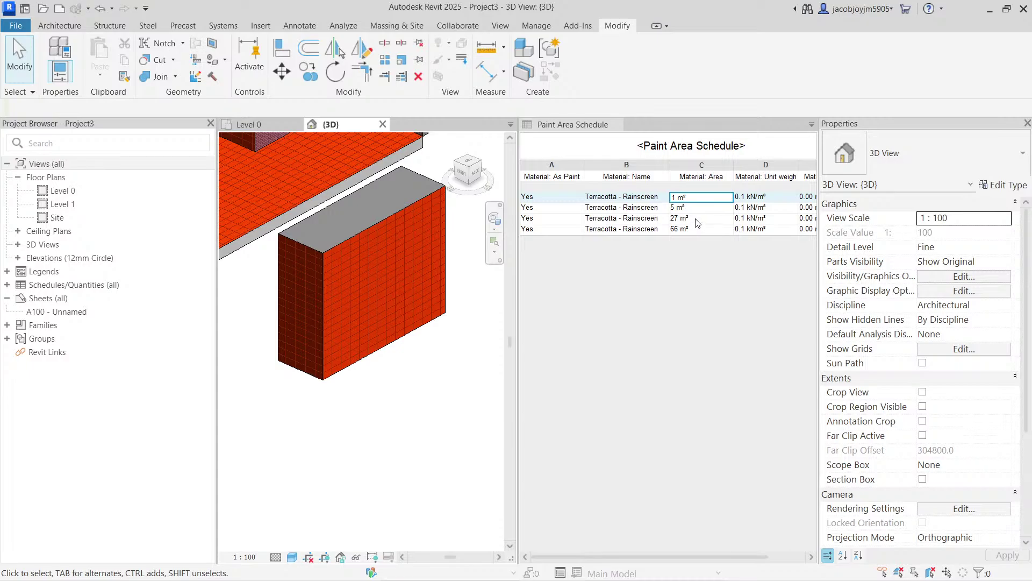
Remove the Material: As Paint filter from the Paint Area Schedule so that all materials are listed.
left_click(330, 267)
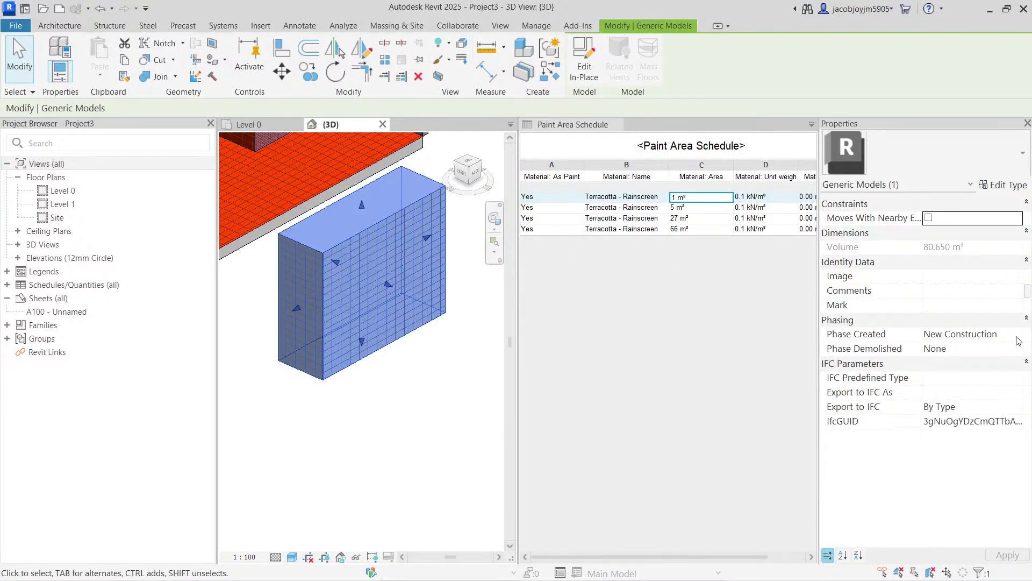
left_click(754, 322)
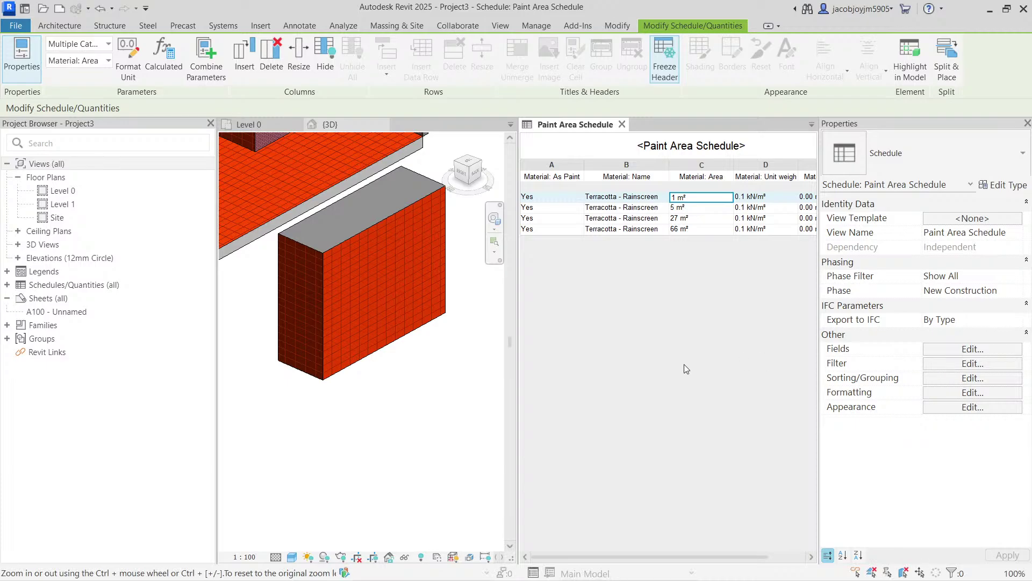
left_click(946, 349)
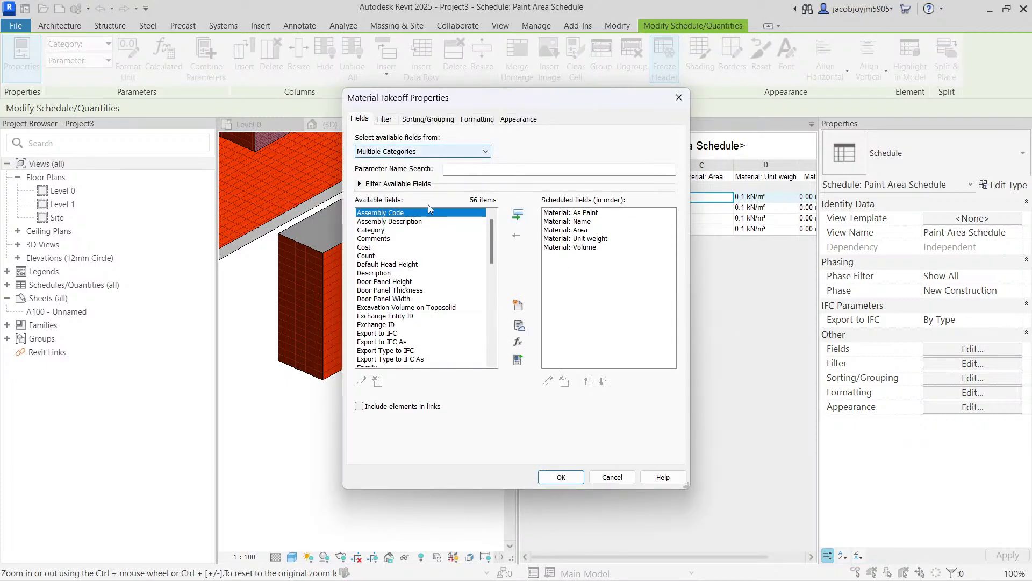
left_click(384, 119)
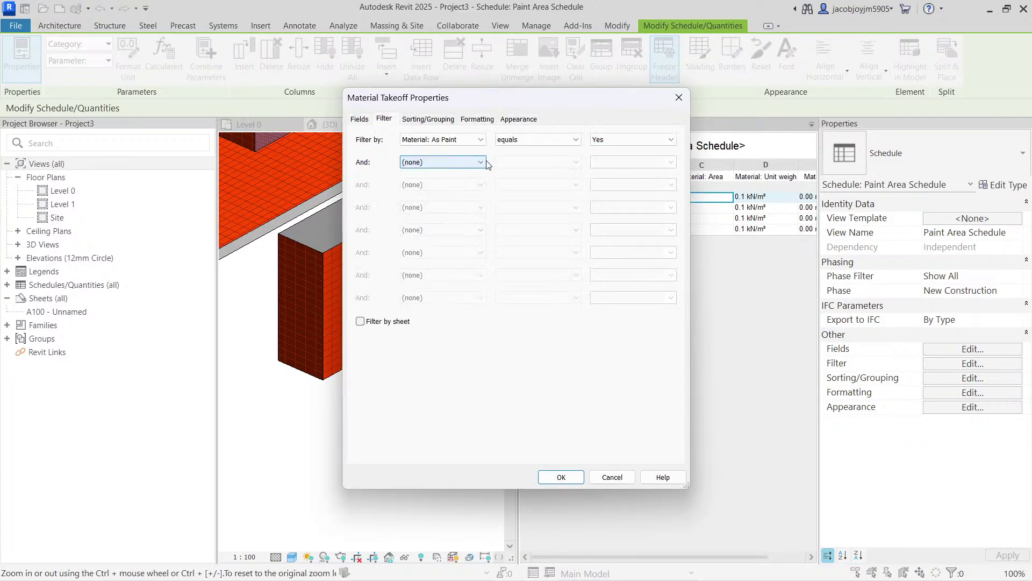
left_click(528, 141)
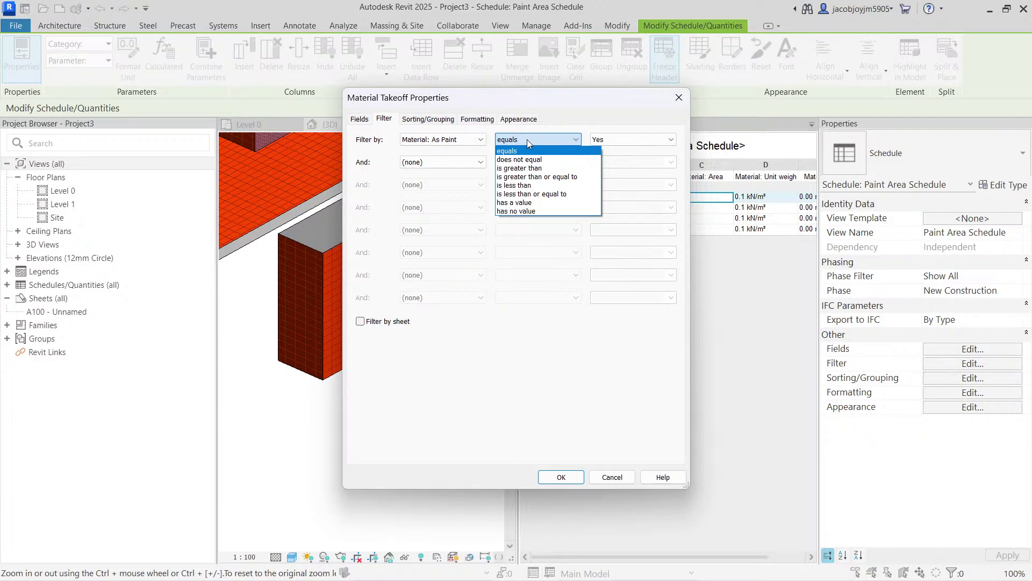
left_click(527, 139)
left_click(457, 139)
left_click(459, 151)
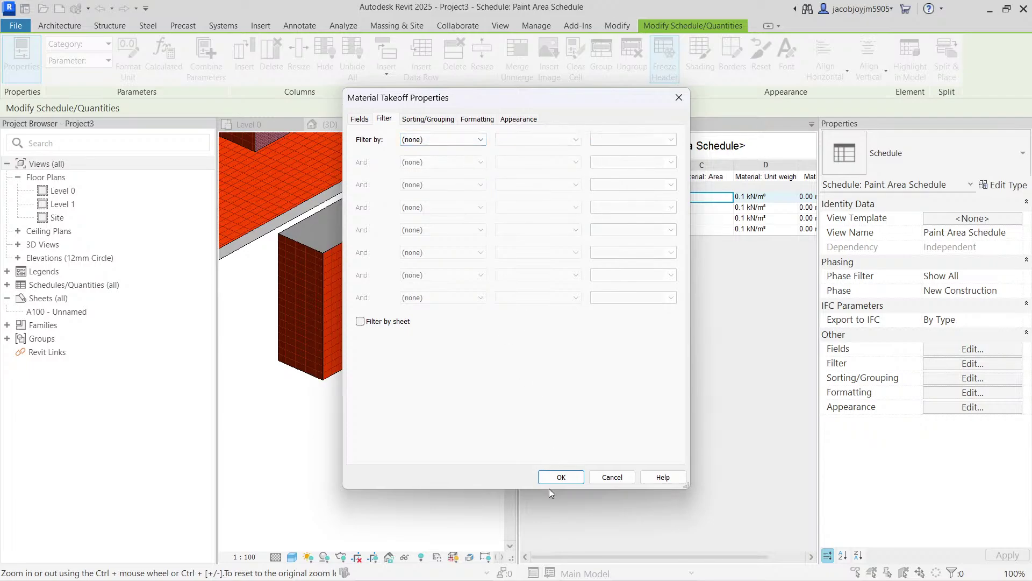
left_click(560, 477)
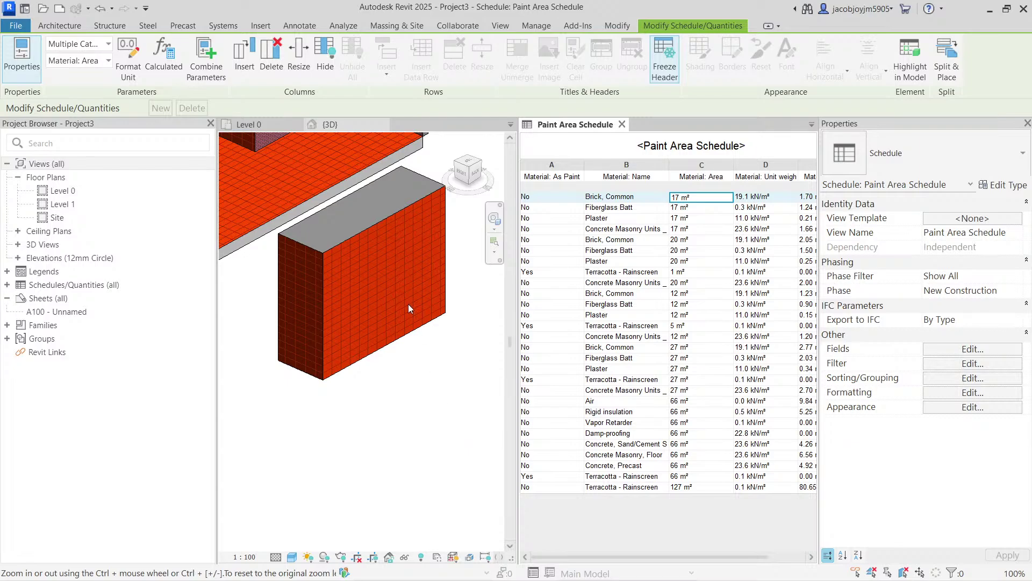
left_click(370, 237)
left_click(371, 239)
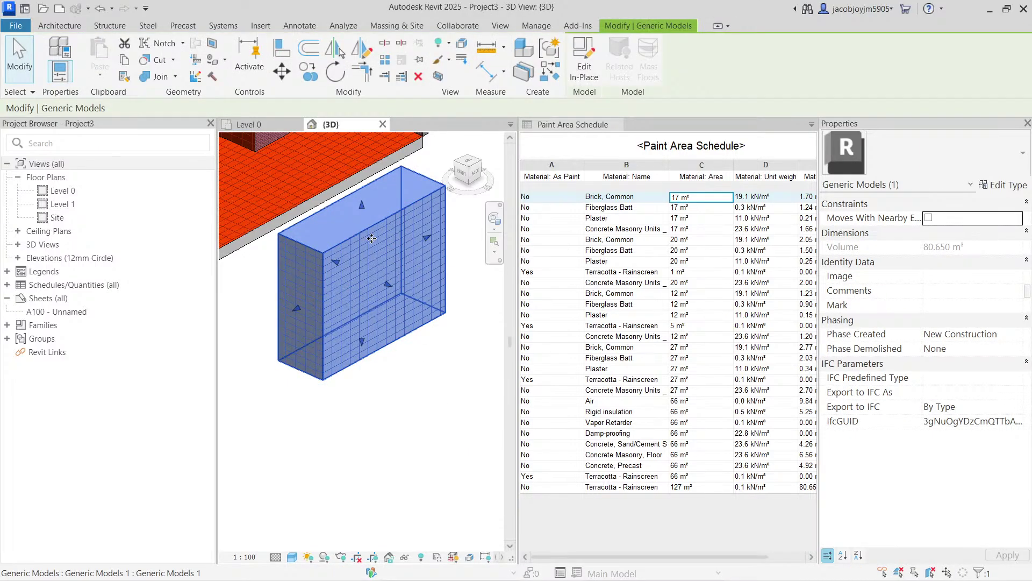
key("Escape")
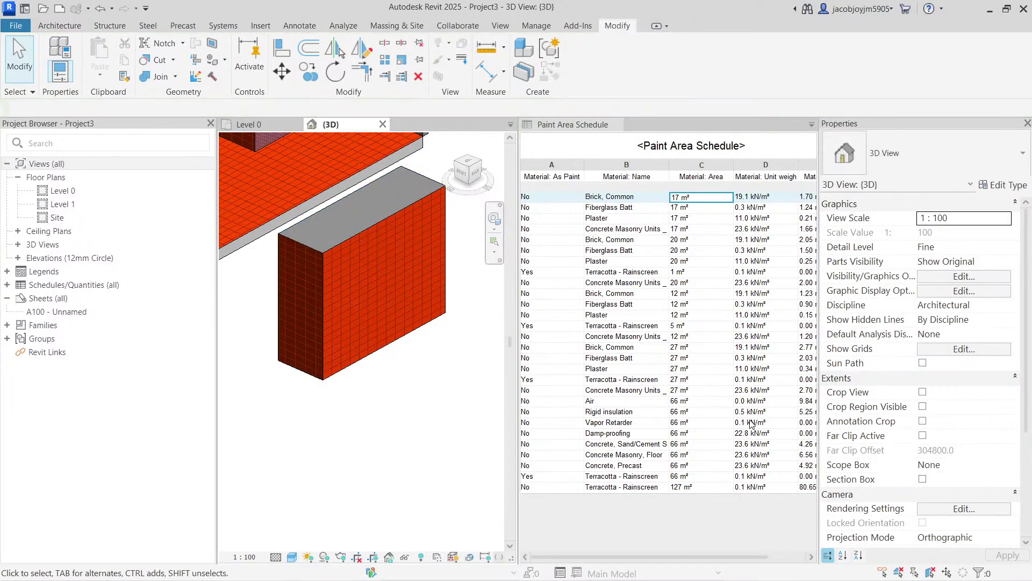
left_click(964, 508)
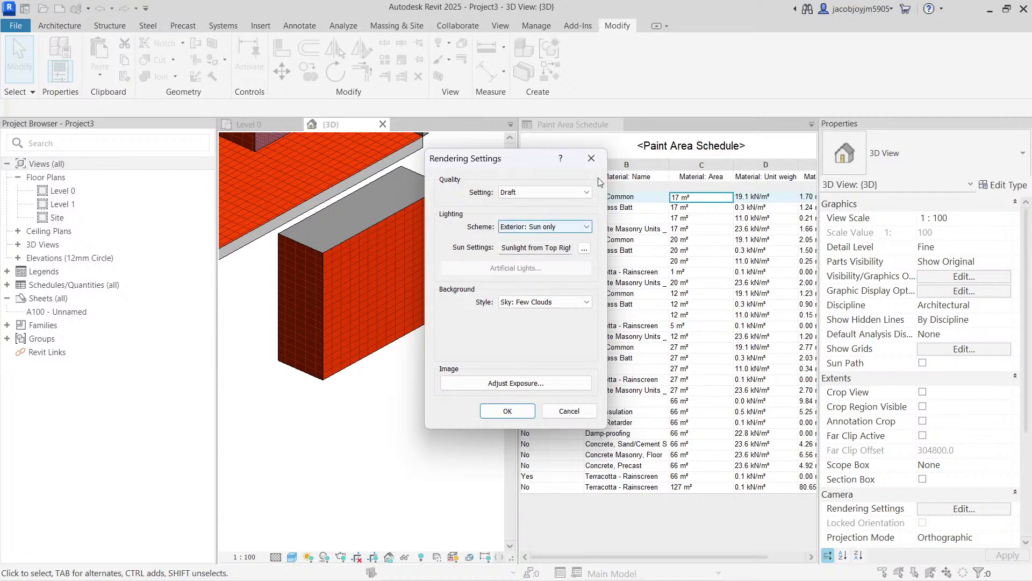
Add the Model field to the scheduled fields of the Paint Area Schedule.
left_click(590, 160)
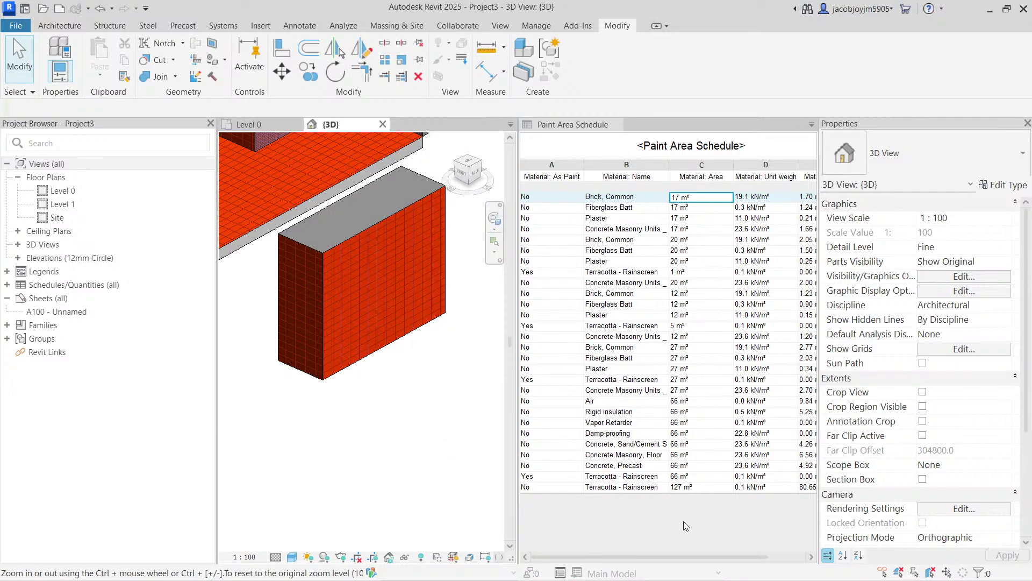
left_click(729, 519)
left_click(950, 349)
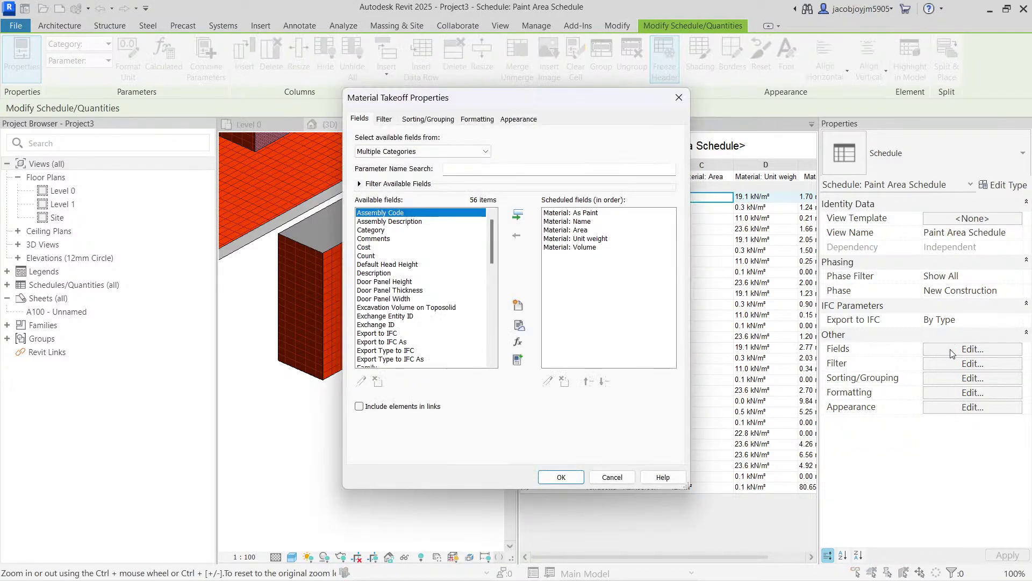
left_click(392, 289)
key("m")
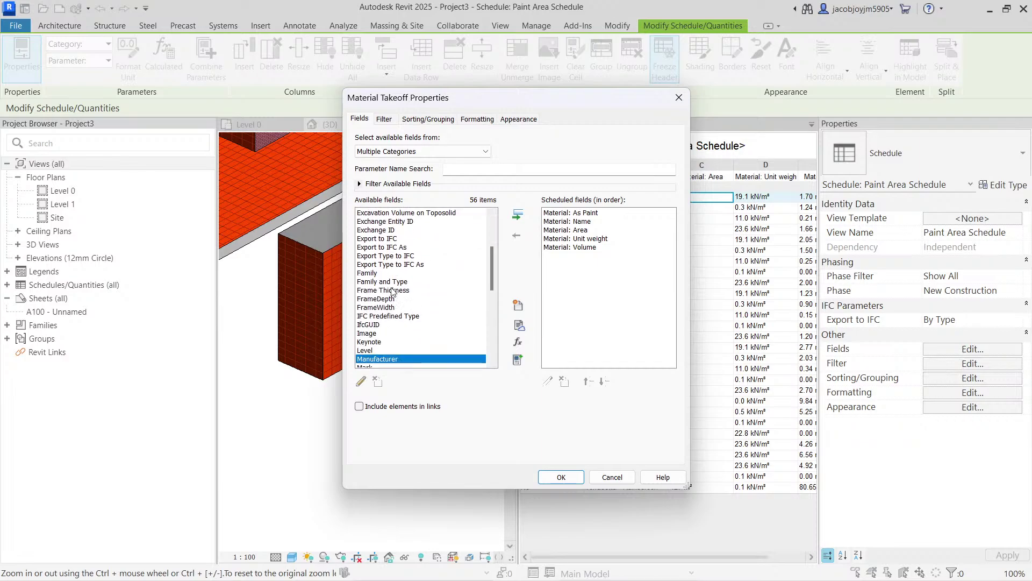
scroll(377, 347, "down", 3)
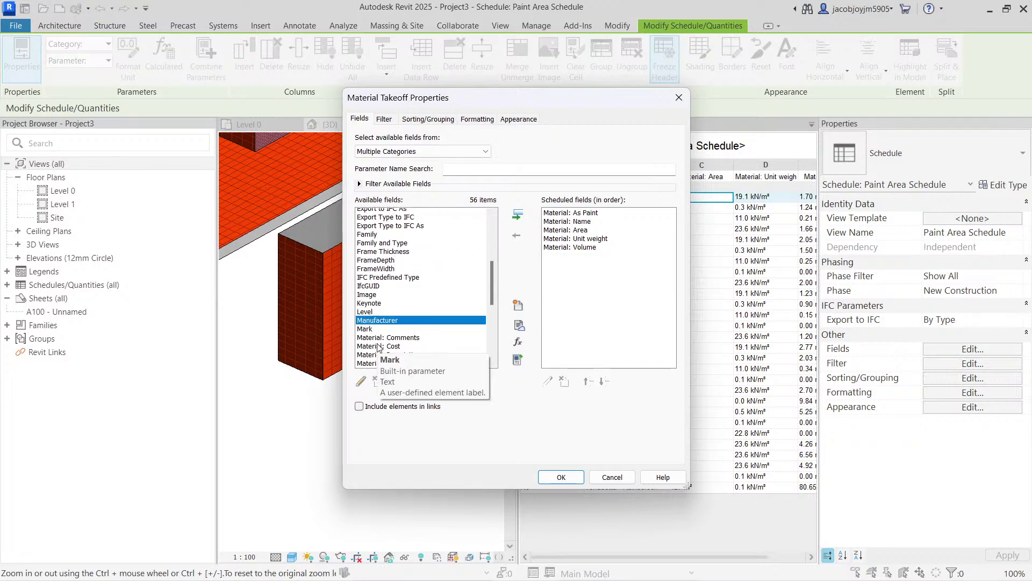
scroll(378, 346, "down", 4)
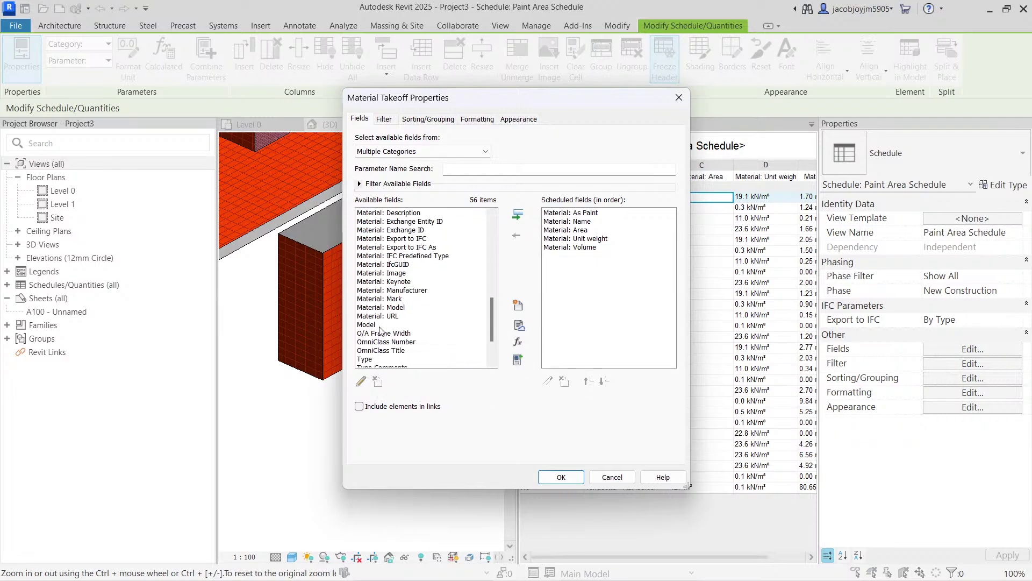
left_click(379, 325)
left_click(517, 215)
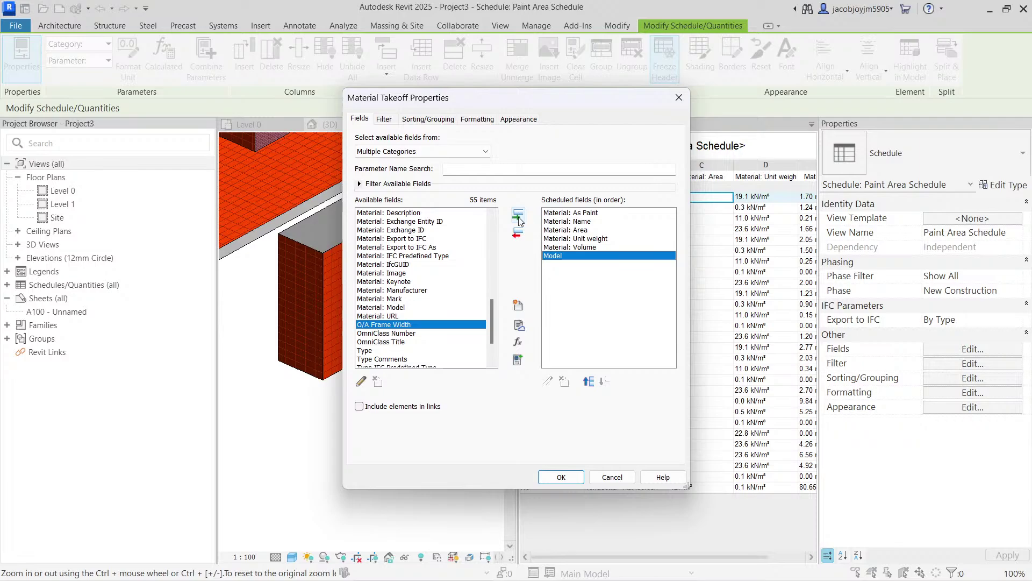
left_click(560, 478)
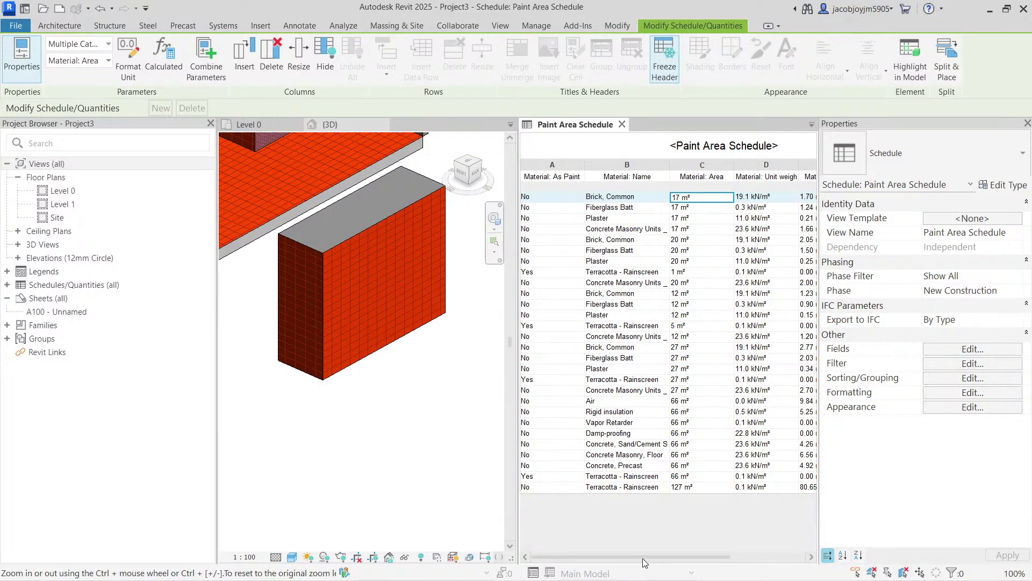
left_click_drag(643, 558, 593, 562)
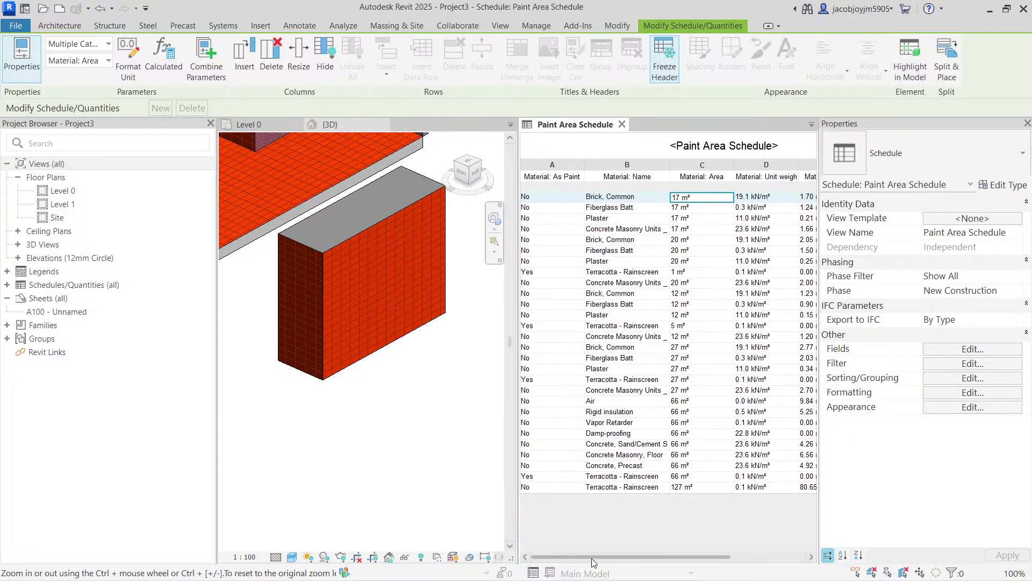
Edit the generic model block in place, paint its top and remaining side faces with Terracotta - Rainscreen, and finish the model.
left_click(373, 275)
left_click(376, 228)
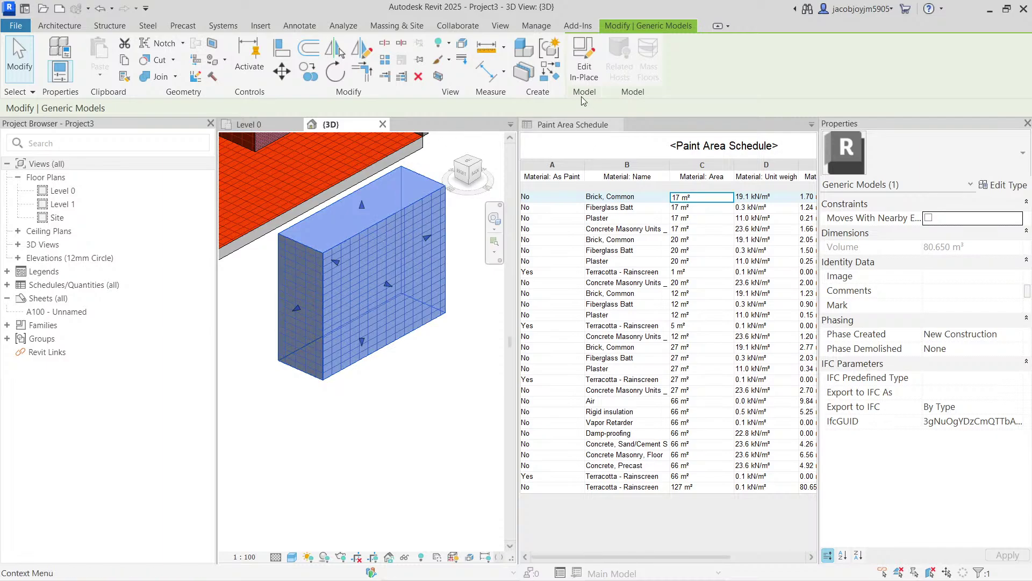
left_click(585, 56)
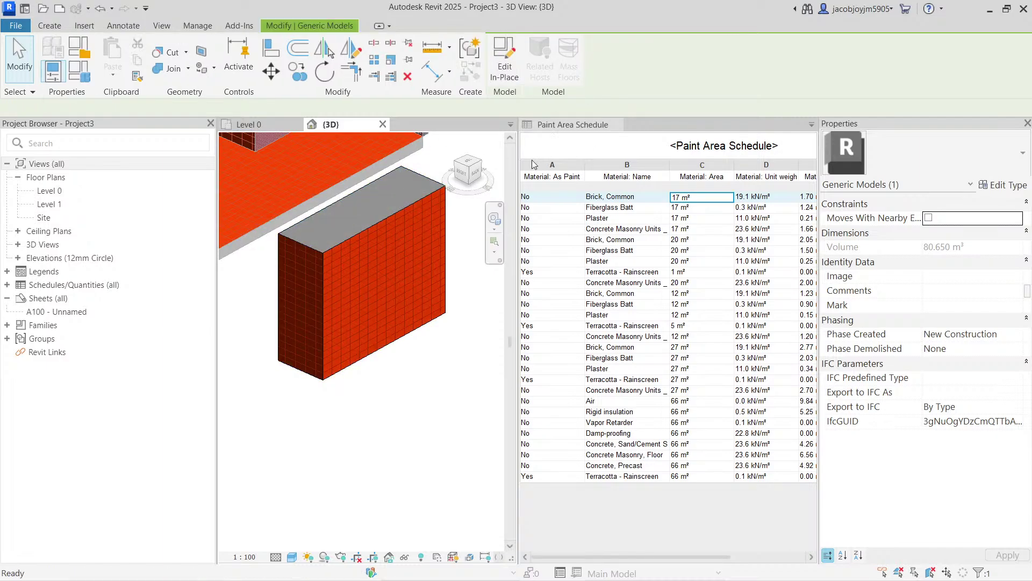
left_click(196, 69)
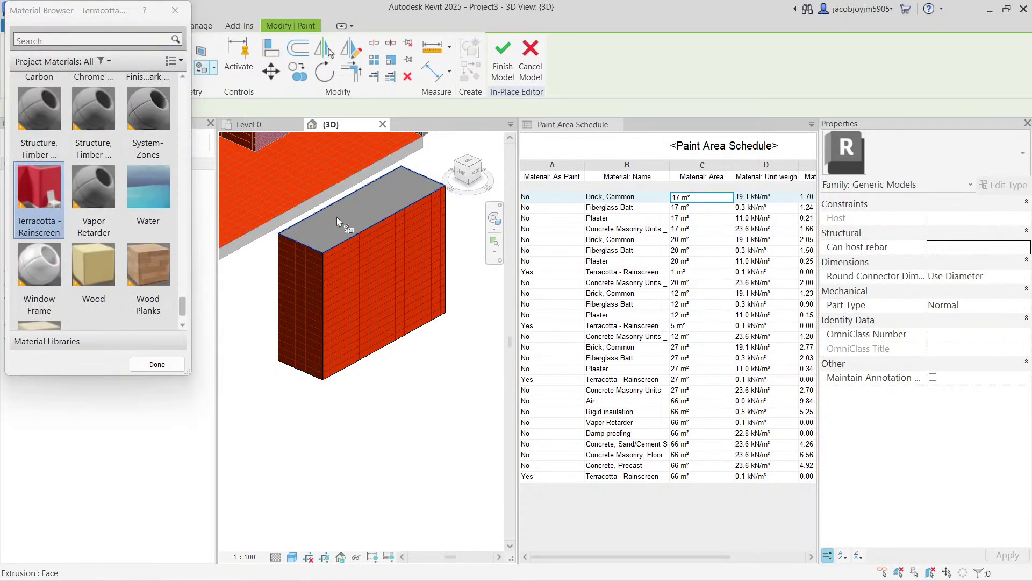
left_click(336, 217)
mouse_move(337, 218)
middle_mouse_down("shift")
mouse_move(337, 307)
mouse_move(403, 346)
mouse_move(300, 371)
mouse_move(438, 322)
mouse_move(417, 347)
mouse_move(432, 350)
mouse_move(378, 359)
mouse_move(445, 362)
mouse_move(337, 341)
mouse_move(438, 365)
mouse_move(422, 362)
middle_mouse_up("shift")
scroll(376, 323, "up", 5)
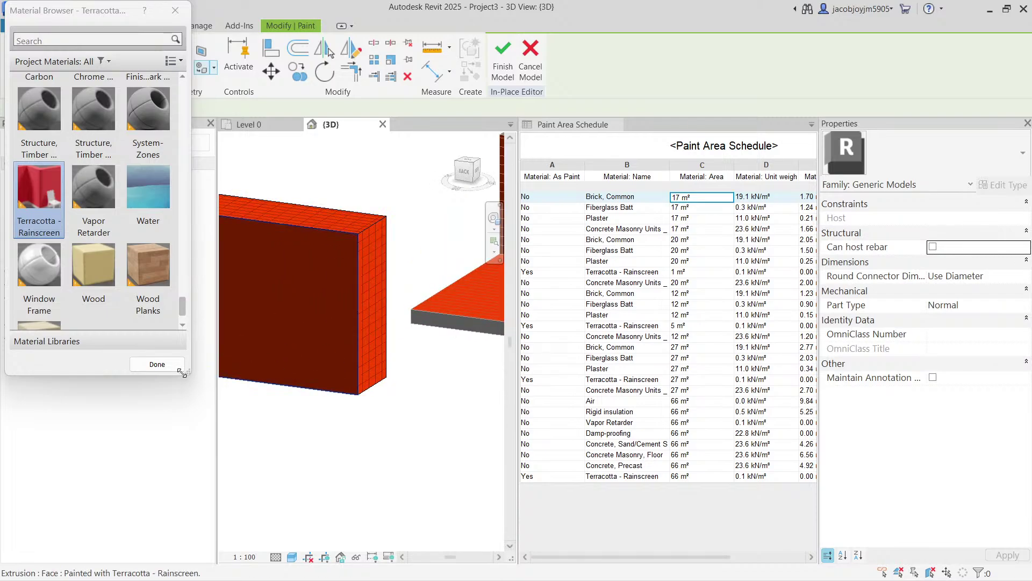
key("Escape")
scroll(388, 364, "down", 1)
mouse_move(389, 365)
middle_mouse_down("shift")
mouse_move(376, 374)
mouse_move(393, 397)
mouse_move(431, 346)
mouse_move(376, 405)
mouse_move(362, 389)
middle_mouse_up("shift")
scroll(363, 388, "up", 3)
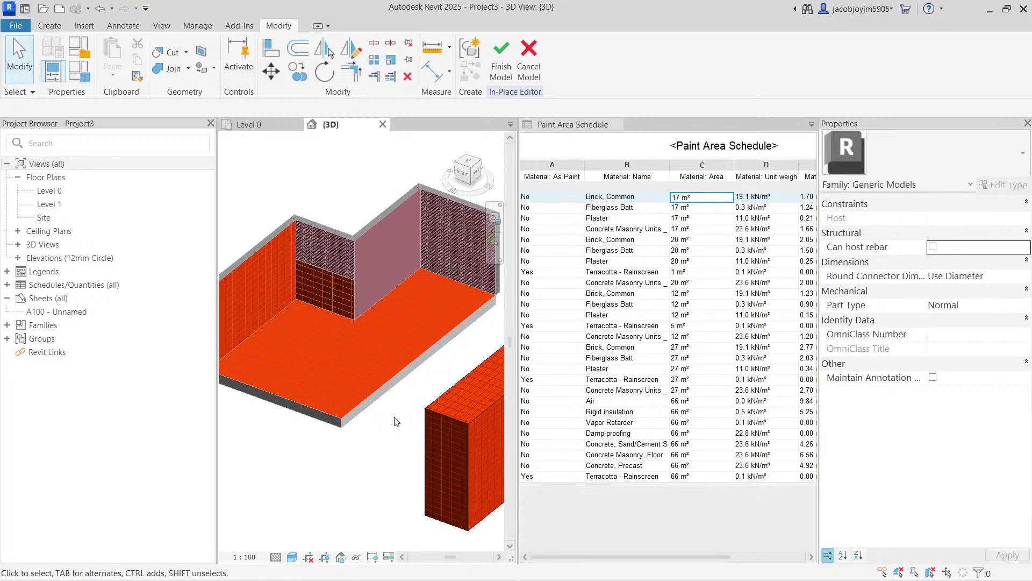
middle_click_drag(386, 358, 409, 333, "shift")
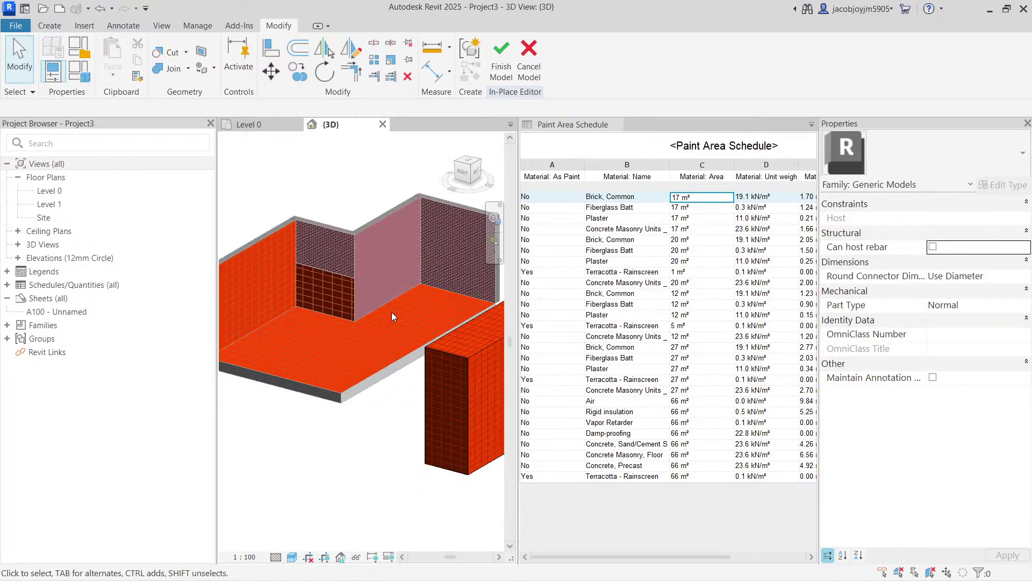
left_click(501, 57)
scroll(383, 254, "down", 2)
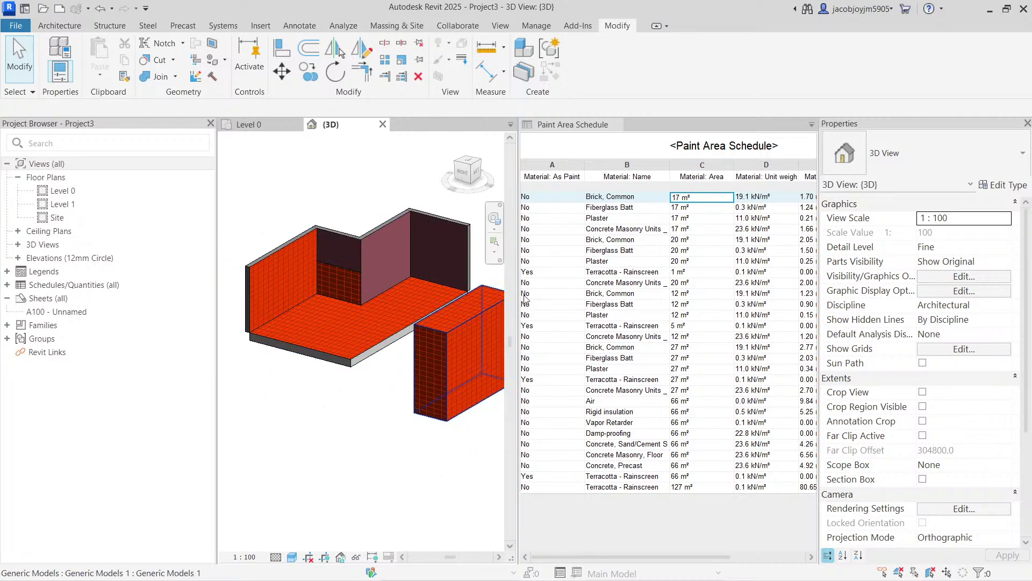
Filter the Paint Area Schedule so that Material: As Paint equals Yes.
left_click(979, 511)
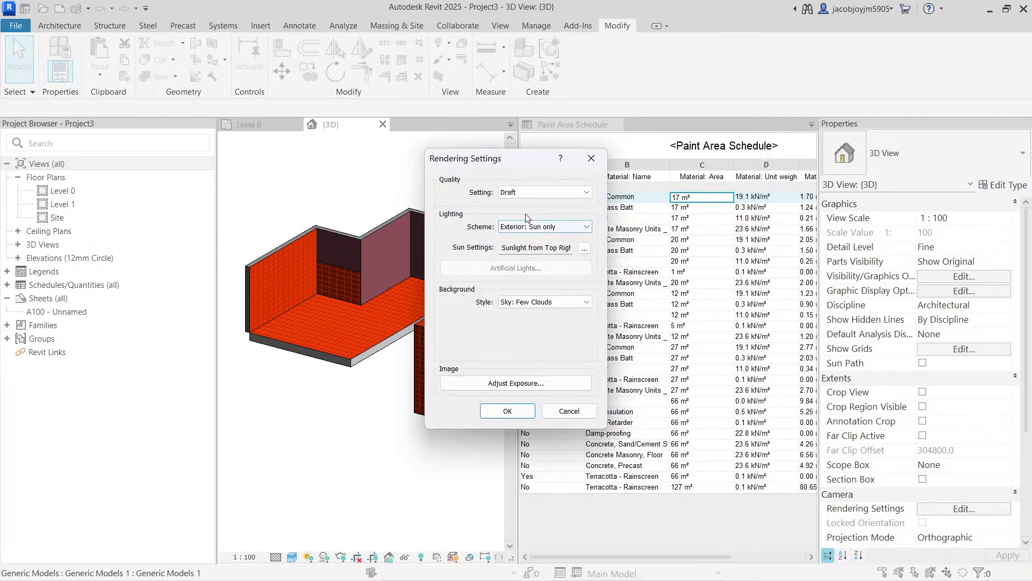
left_click(591, 158)
left_click(607, 156)
left_click(953, 349)
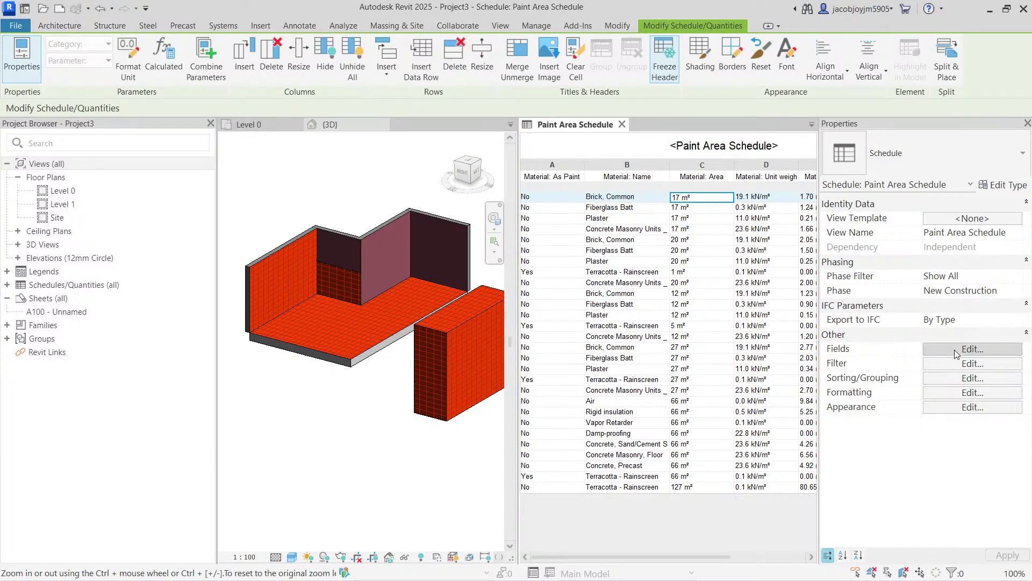
left_click(384, 119)
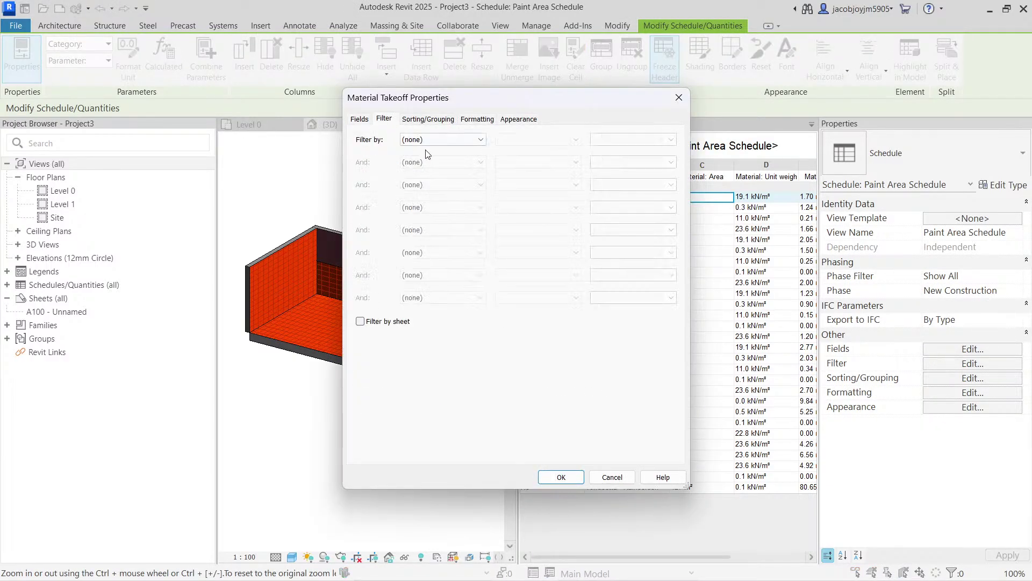
left_click(442, 140)
scroll(442, 162, "up", 1)
left_click(430, 146)
left_click(618, 140)
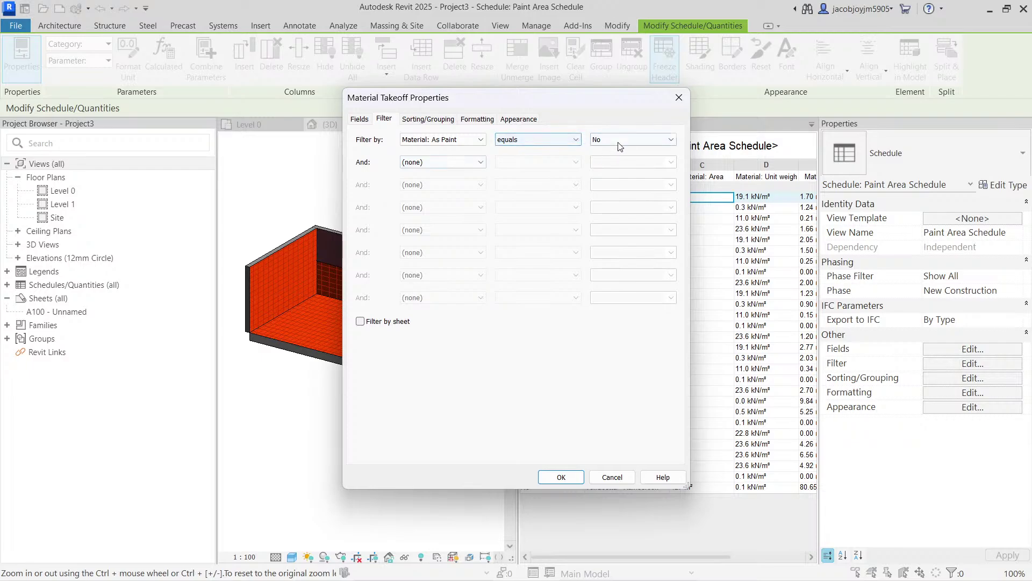
left_click(620, 160)
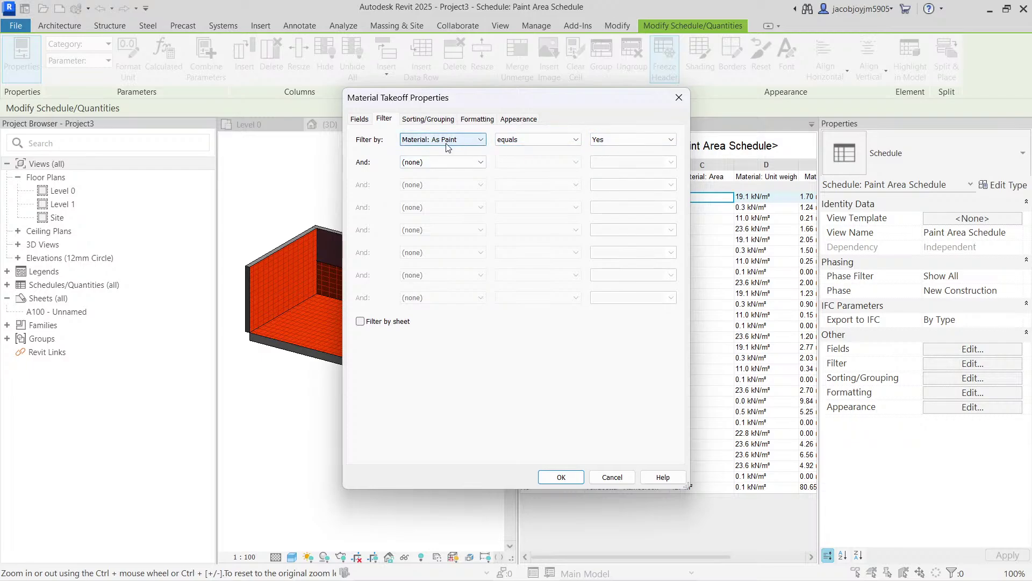
key("Return")
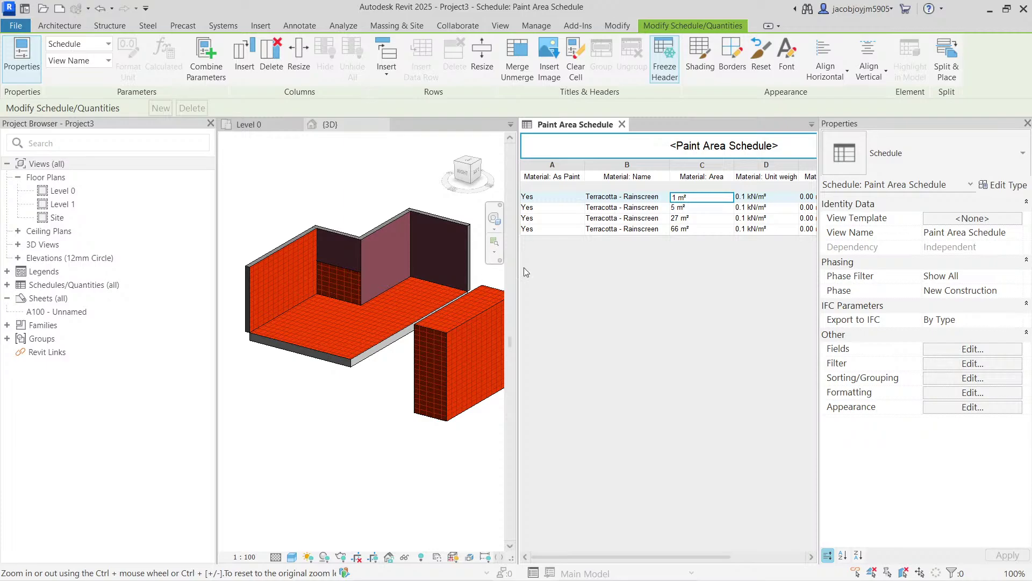
Select each Terracotta - Rainscreen row of the Paint Area Schedule in turn to see which element it belongs to.
left_click(626, 231)
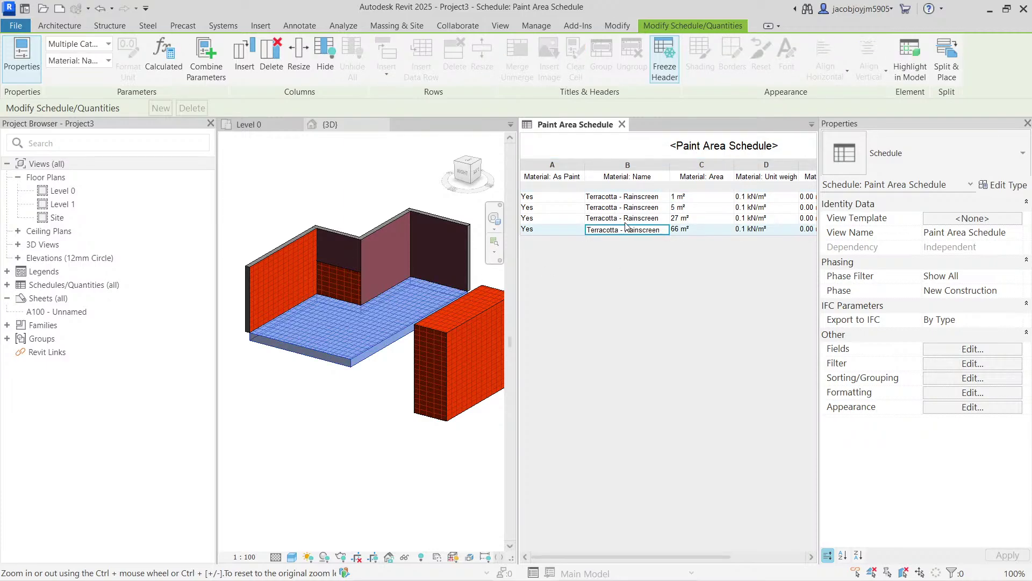
left_click(626, 220)
left_click(626, 209)
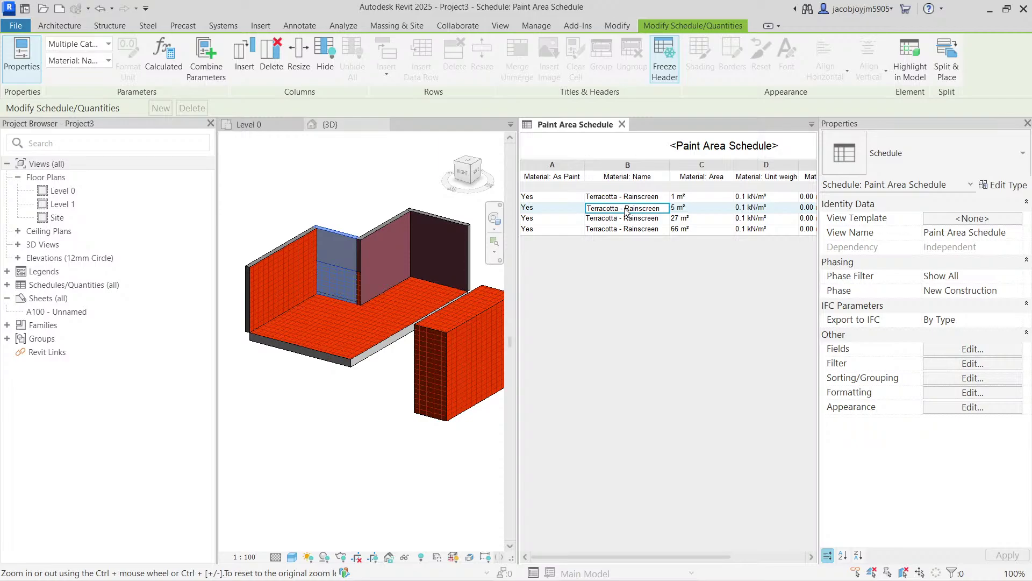
left_click(626, 196)
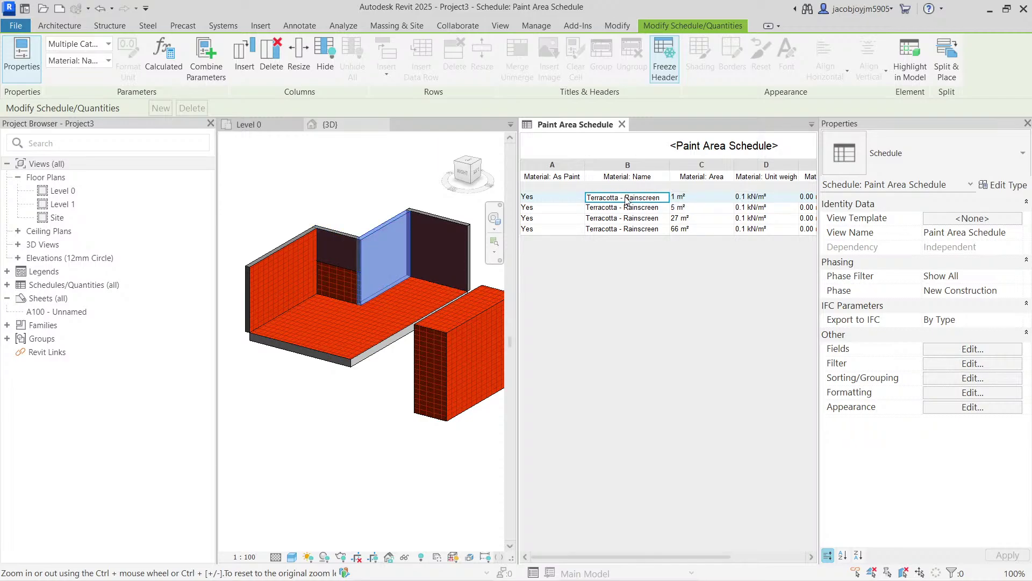
Examine the painted end of the wall behind the 1 m² schedule row, and compare the painted elements across the whole model.
scroll(347, 280, "up", 6)
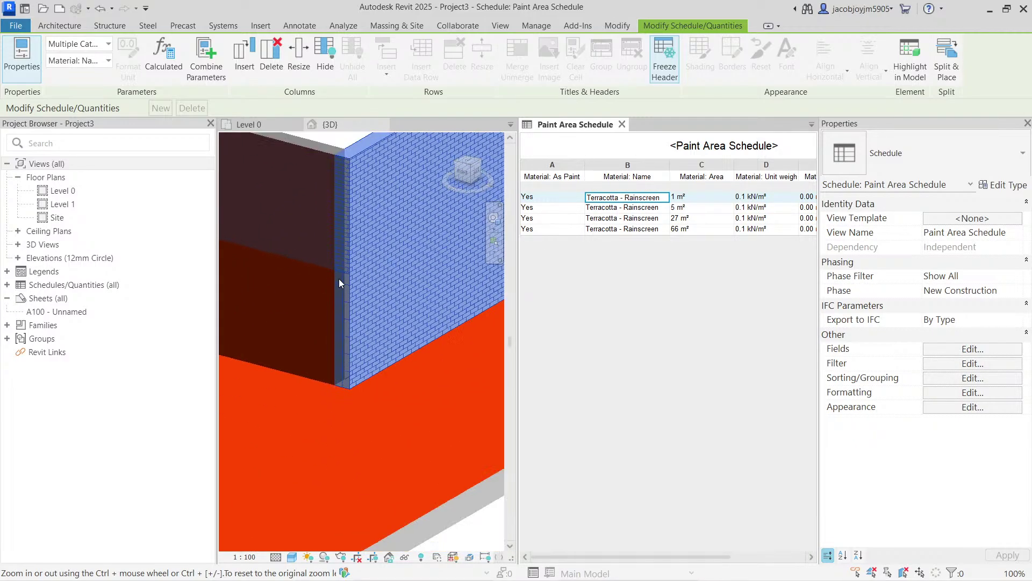
left_click(292, 223)
scroll(317, 193, "down", 3)
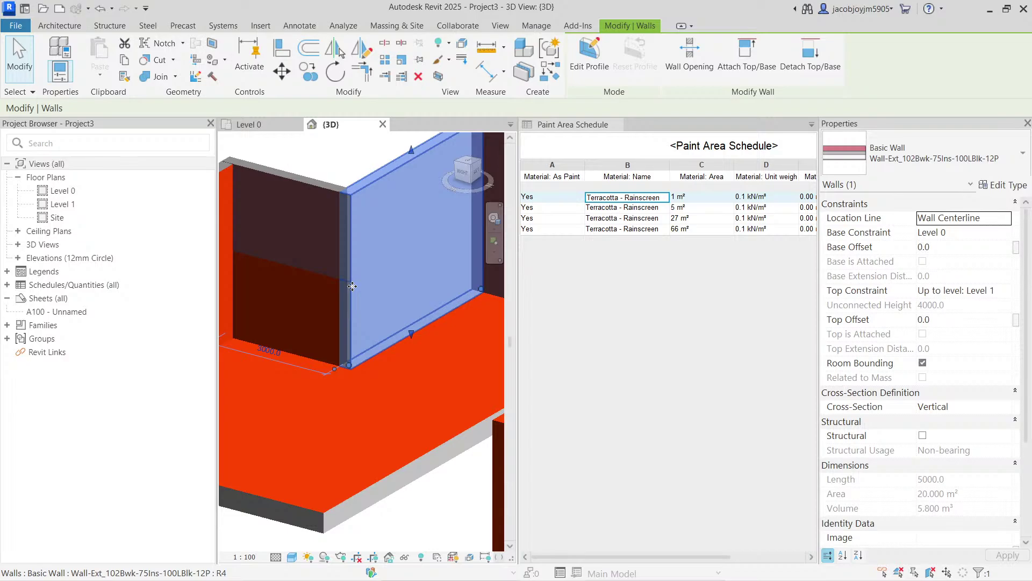
left_click(337, 164)
scroll(404, 286, "down", 6)
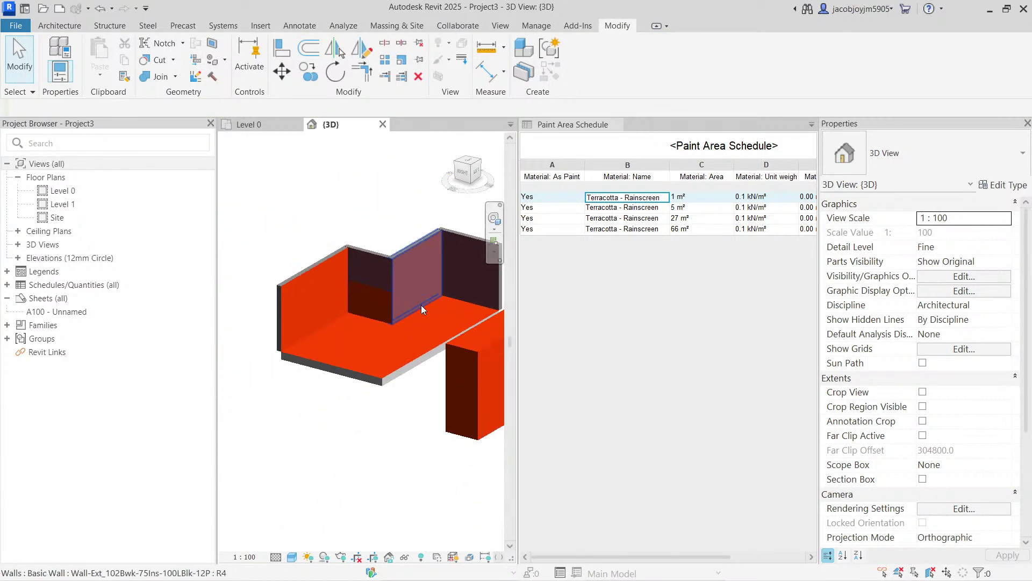
middle_click_drag(352, 318, 404, 391, "shift")
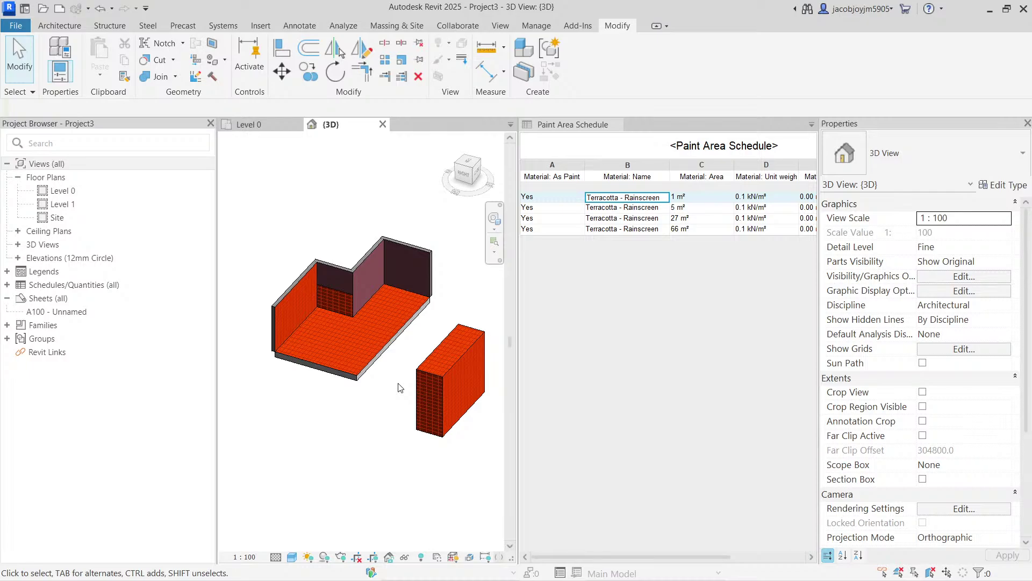